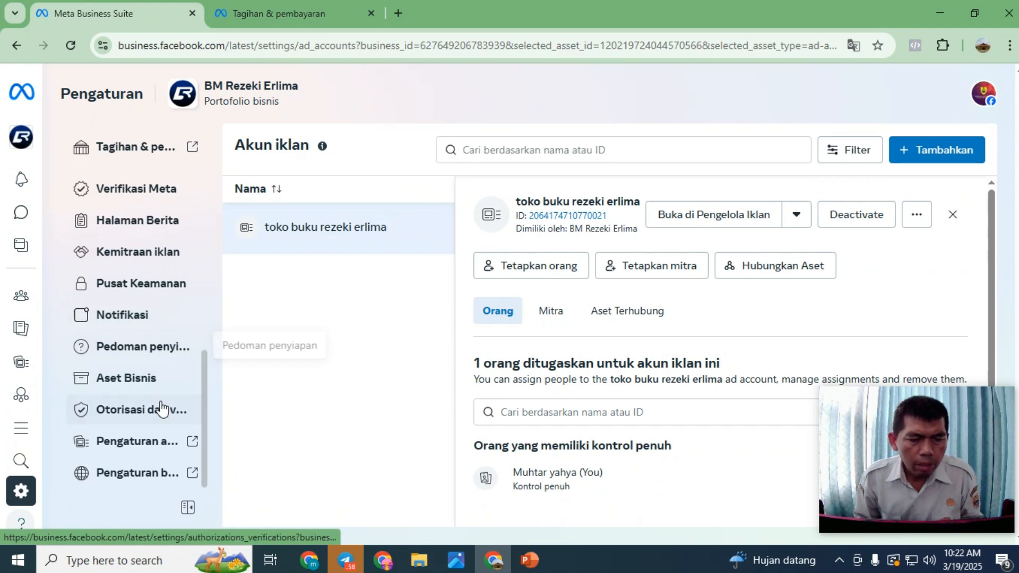
Open Tagihan & pembayaran from the business settings and show the details of the toko buku rezeki erlima ad account
{"action": "scroll", "coordinate": [154, 409], "scroll_direction": "up", "scroll_amount": 4}
{"action": "scroll", "coordinate": [151, 380], "scroll_direction": "up", "scroll_amount": 3}
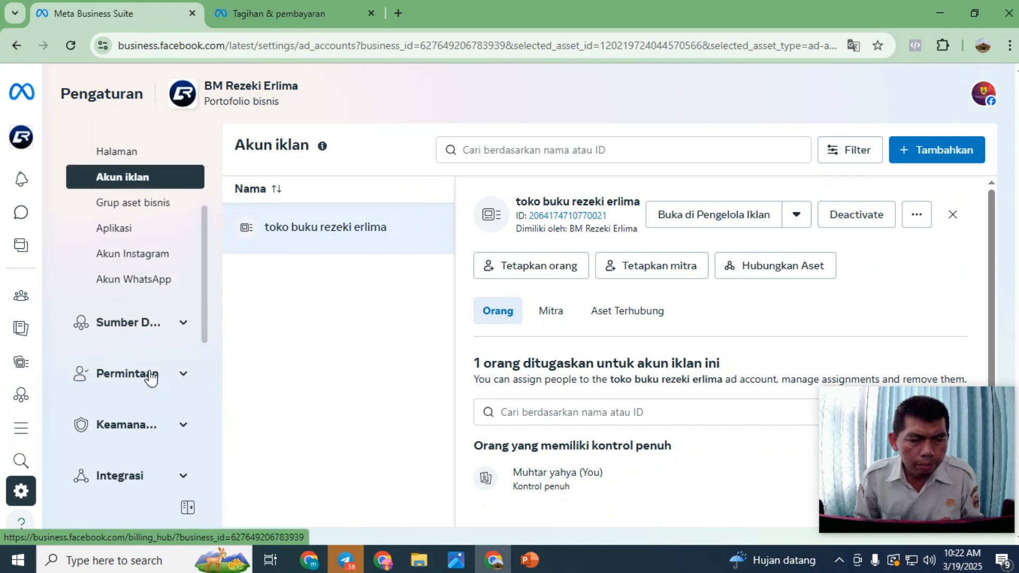
{"action": "scroll", "coordinate": [154, 361], "scroll_direction": "down", "scroll_amount": 2}
{"action": "scroll", "coordinate": [163, 223], "scroll_direction": "up", "scroll_amount": 3}
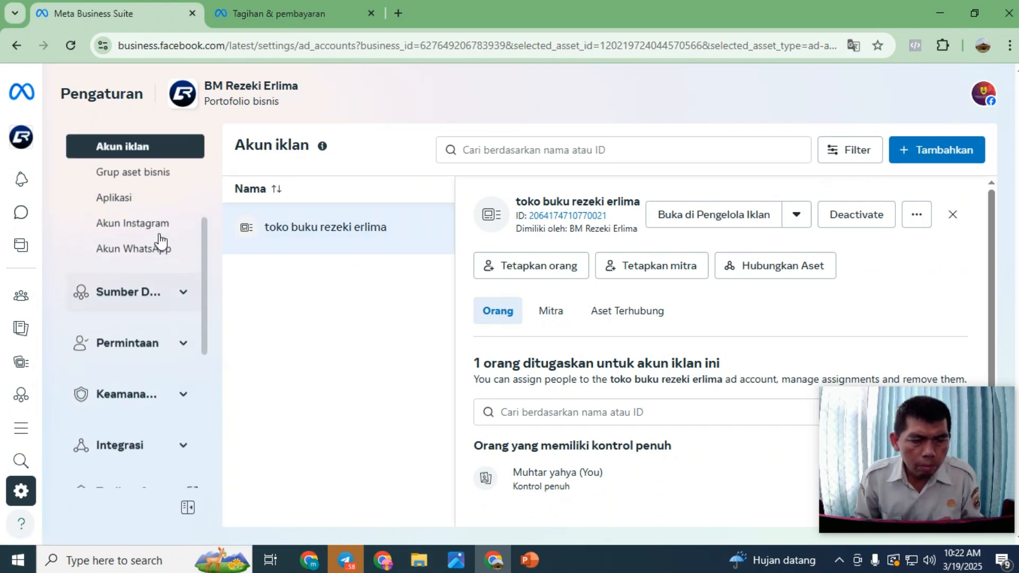
{"action": "scroll", "coordinate": [169, 350], "scroll_direction": "down", "scroll_amount": 3}
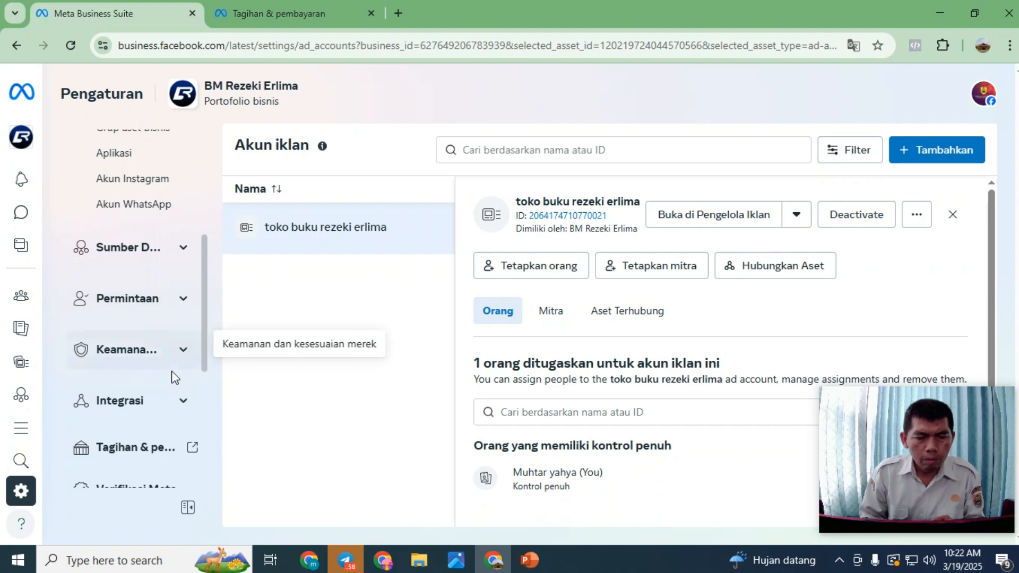
{"action": "scroll", "coordinate": [169, 350], "scroll_direction": "down", "scroll_amount": 2}
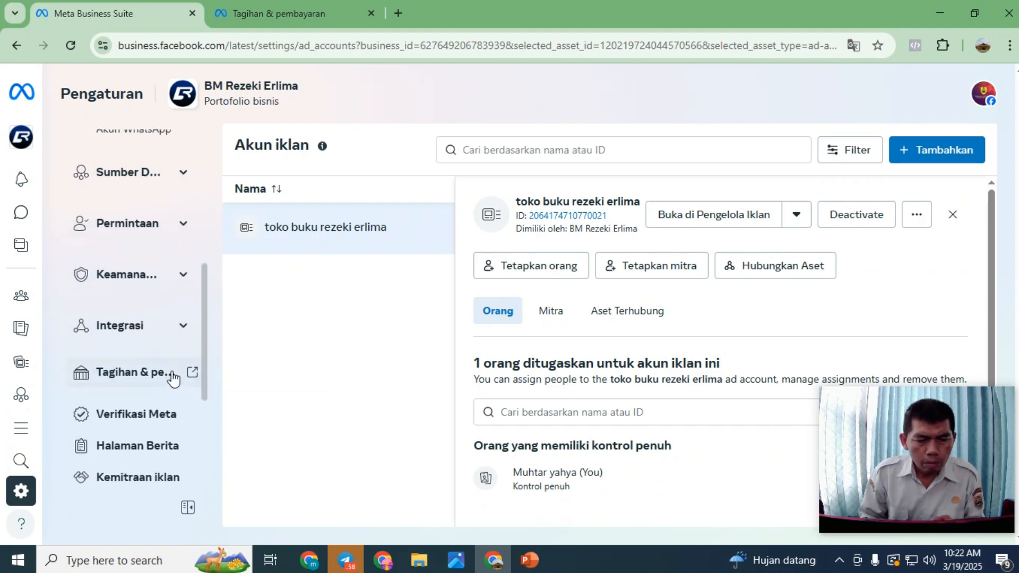
{"action": "left_click", "coordinate": [145, 376]}
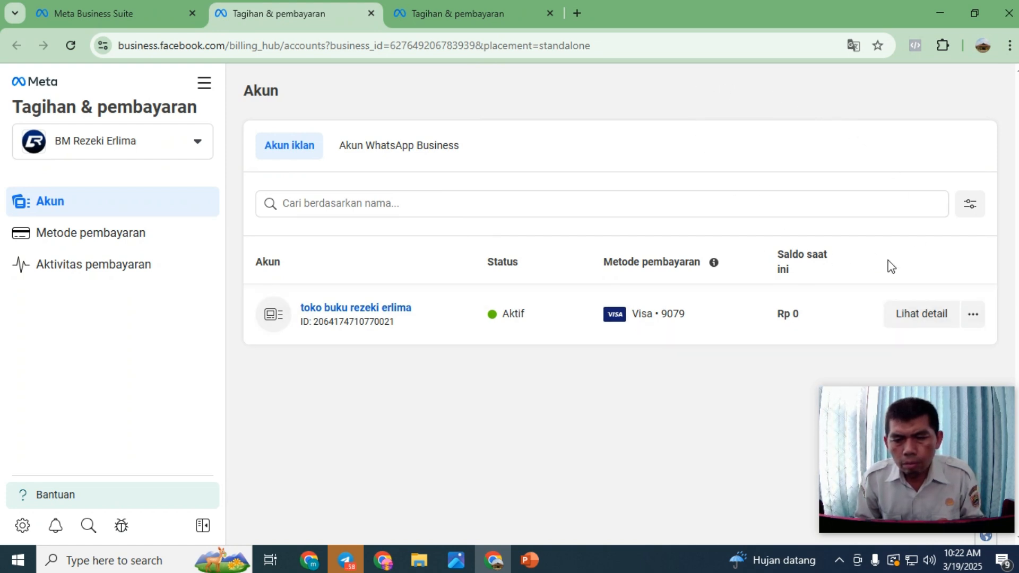
{"action": "left_click", "coordinate": [937, 325]}
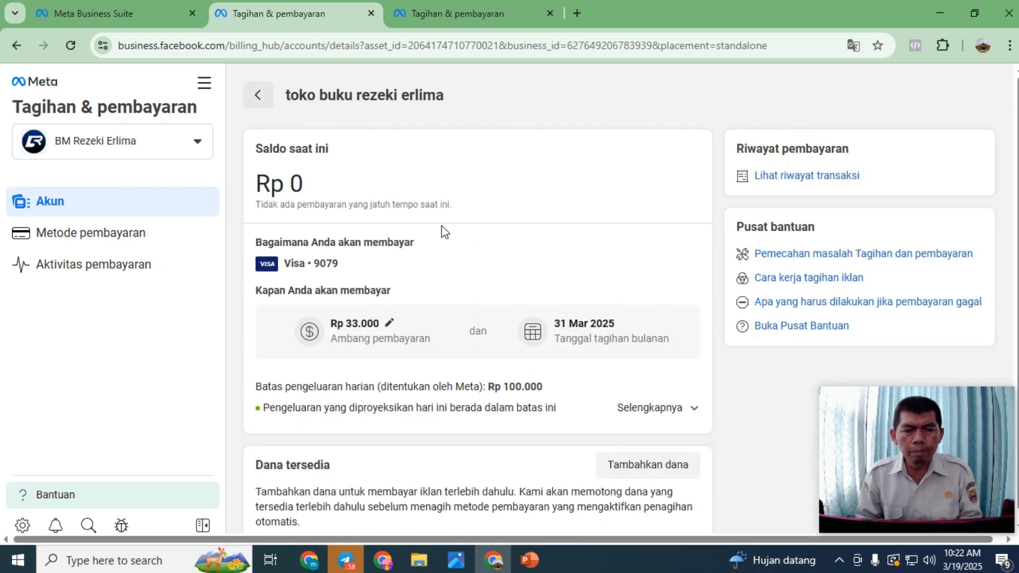
Examine the ad account's current balance, payment threshold, billing date, daily spending limit, available funds, payment method and account spending limit
{"action": "scroll", "coordinate": [485, 282], "scroll_direction": "down", "scroll_amount": 2}
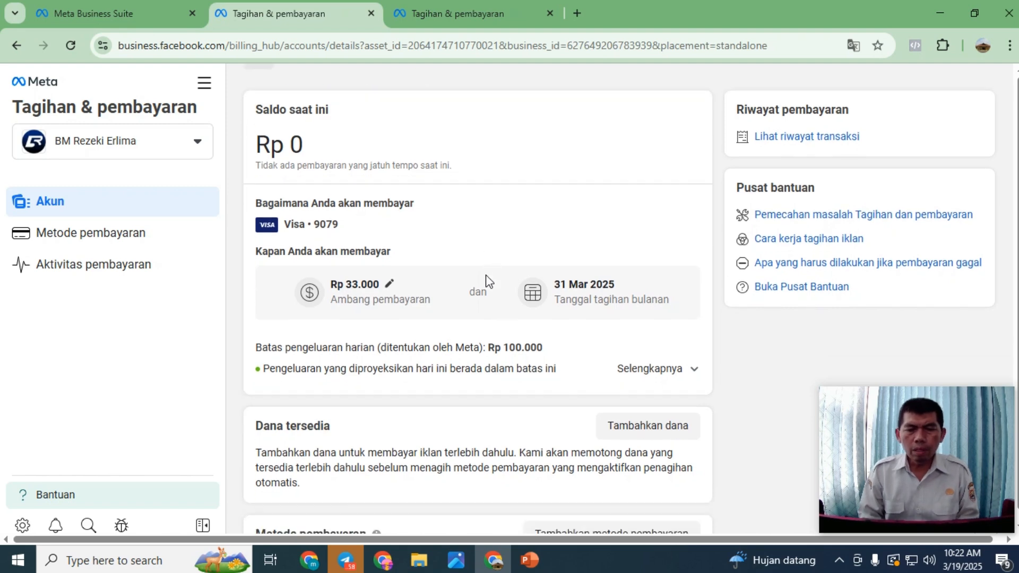
{"action": "scroll", "coordinate": [449, 284], "scroll_direction": "up", "scroll_amount": 2}
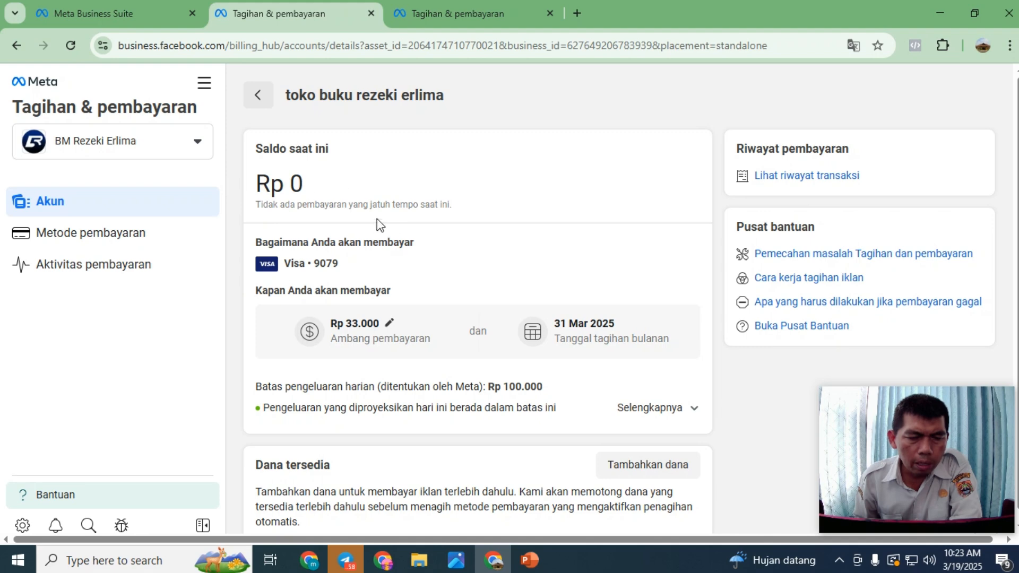
{"action": "scroll", "coordinate": [508, 279], "scroll_direction": "down", "scroll_amount": 3}
{"action": "scroll", "coordinate": [510, 281], "scroll_direction": "down", "scroll_amount": 1}
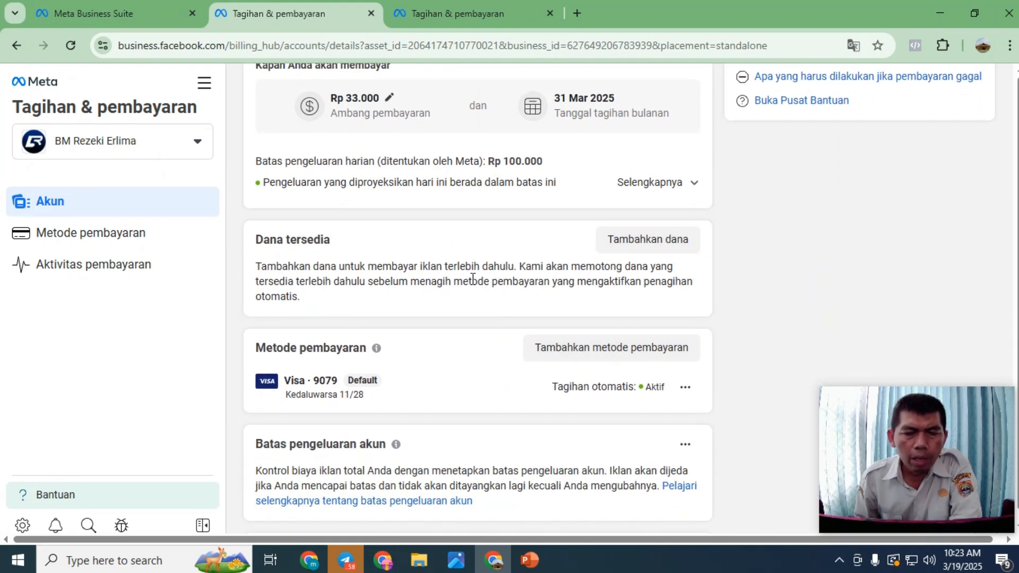
{"action": "scroll", "coordinate": [470, 284], "scroll_direction": "up", "scroll_amount": 3}
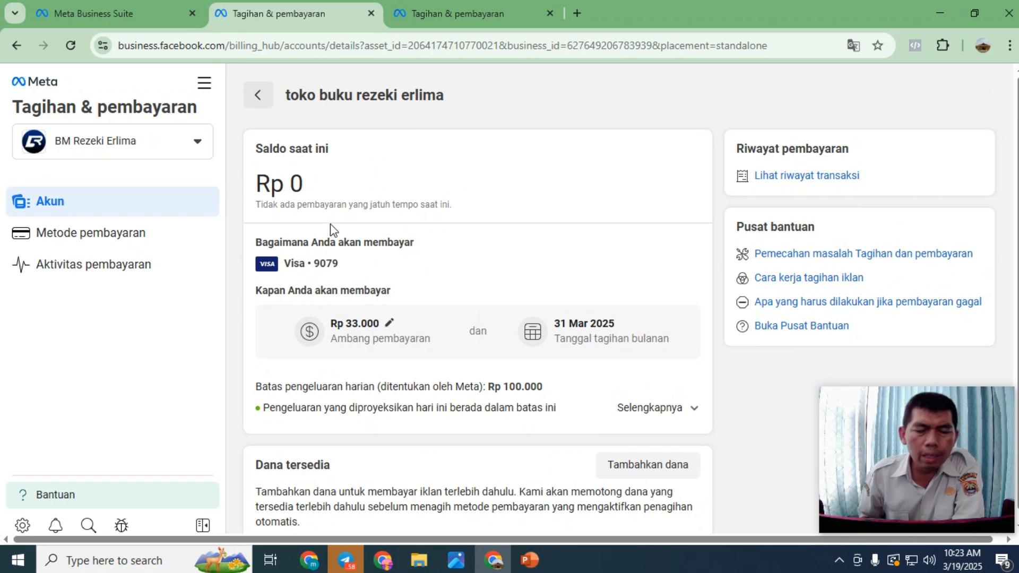
{"action": "scroll", "coordinate": [533, 262], "scroll_direction": "down", "scroll_amount": 3}
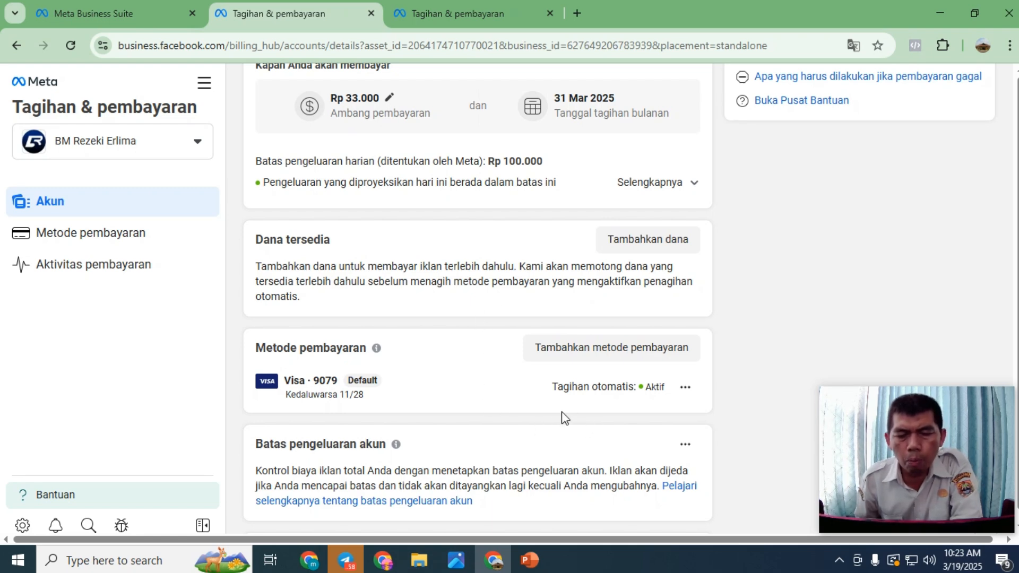
{"action": "mouse_move", "coordinate": [616, 400]}
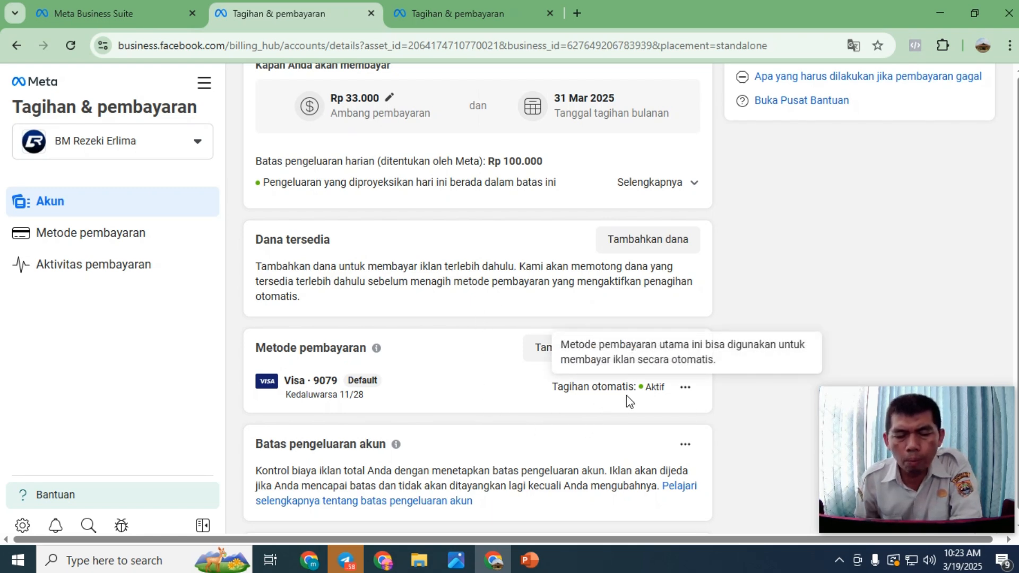
{"action": "scroll", "coordinate": [419, 402], "scroll_direction": "up", "scroll_amount": 3}
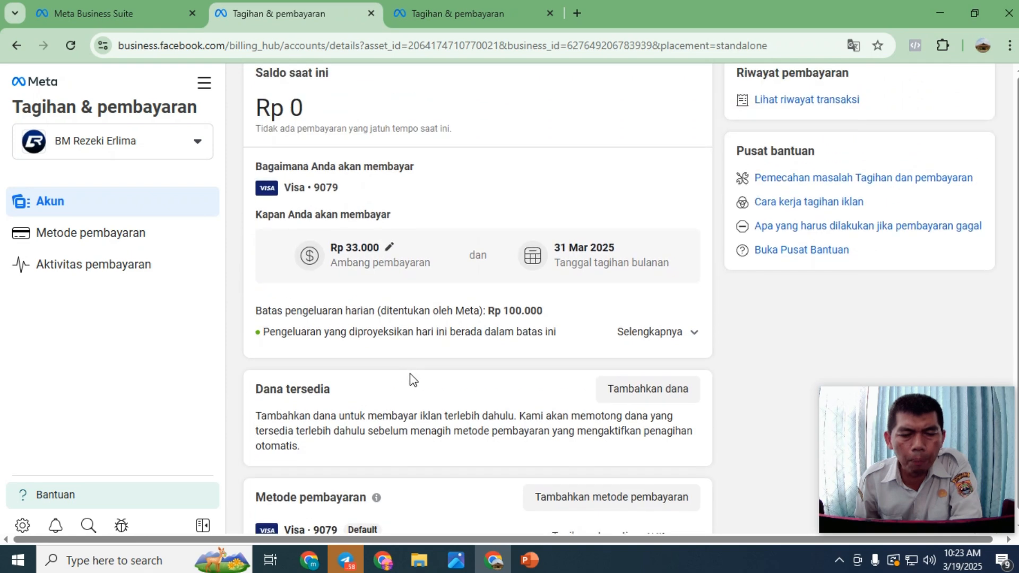
{"action": "scroll", "coordinate": [414, 380], "scroll_direction": "down", "scroll_amount": 3}
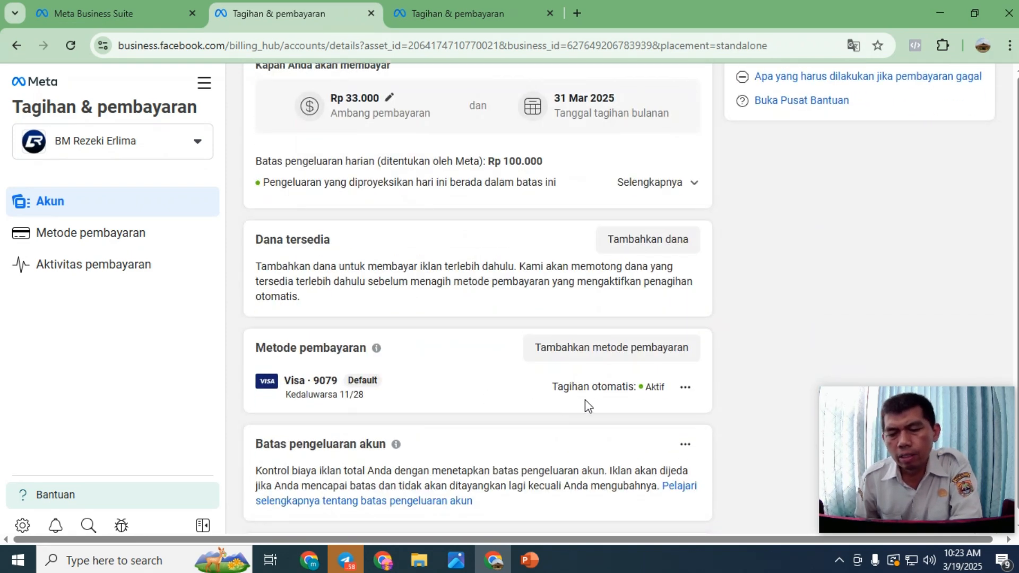
{"action": "scroll", "coordinate": [525, 392], "scroll_direction": "up", "scroll_amount": 4}
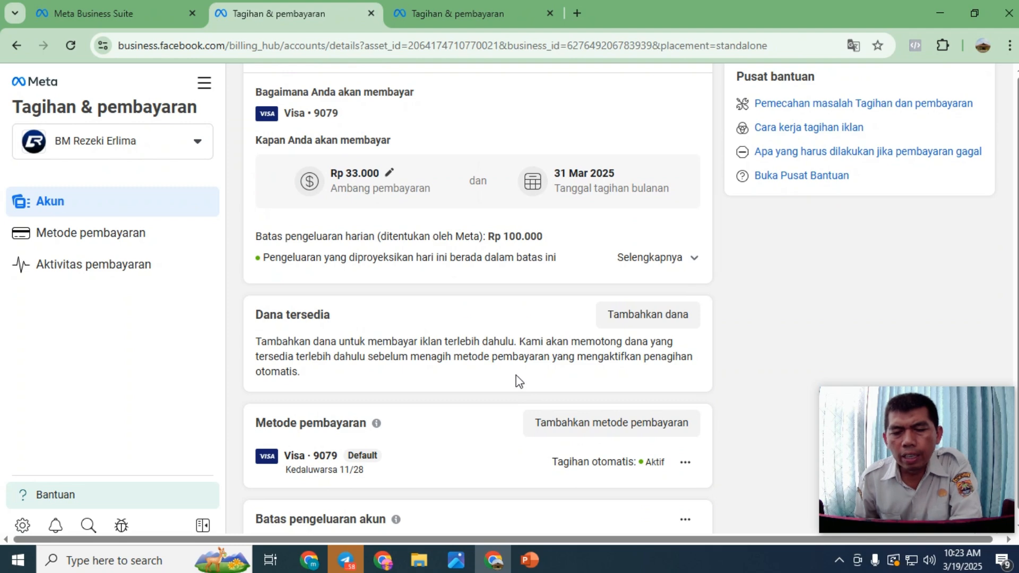
{"action": "scroll", "coordinate": [515, 378], "scroll_direction": "down", "scroll_amount": 3}
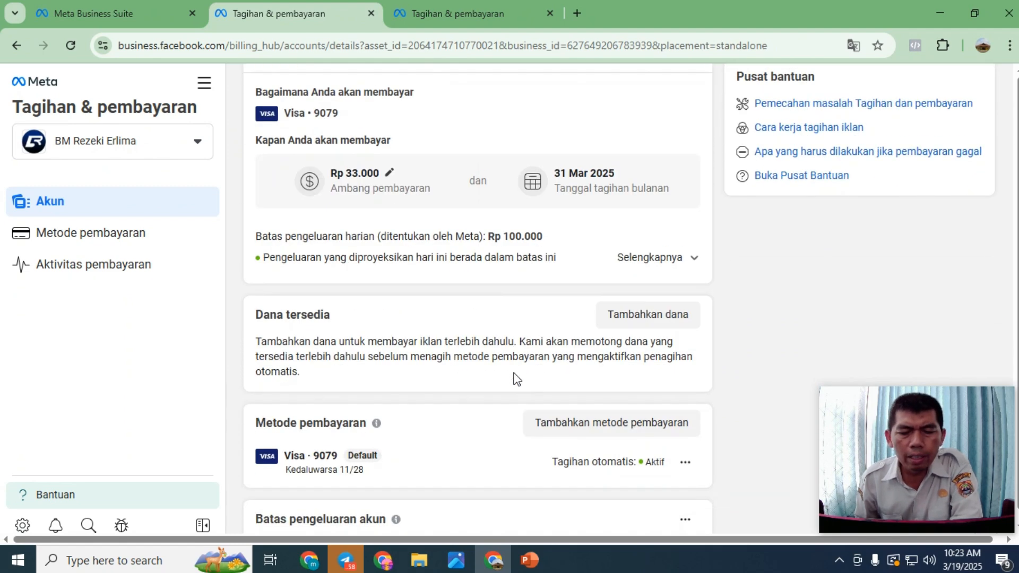
{"action": "mouse_move", "coordinate": [565, 445]}
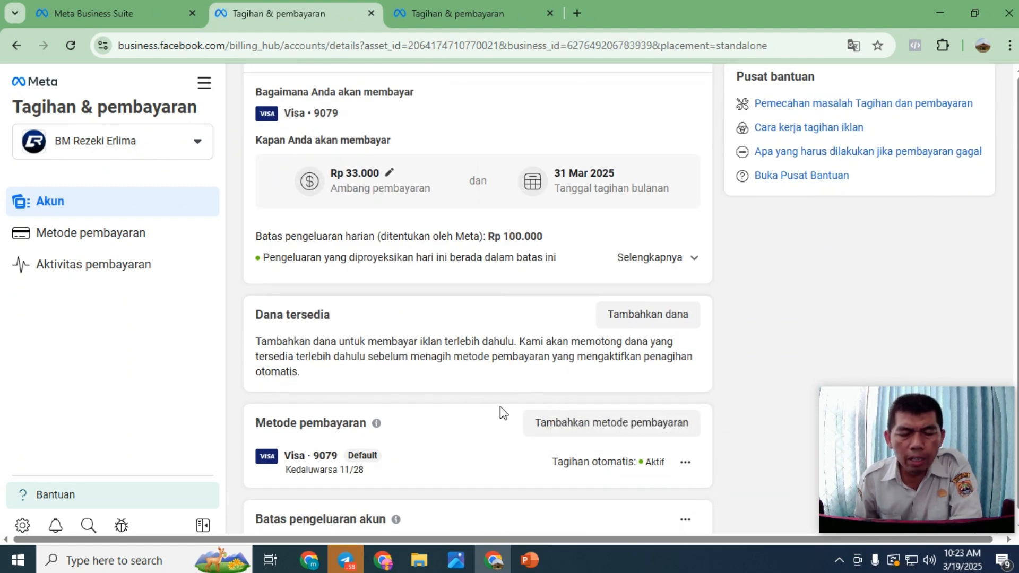
{"action": "scroll", "coordinate": [496, 412], "scroll_direction": "down", "scroll_amount": 1}
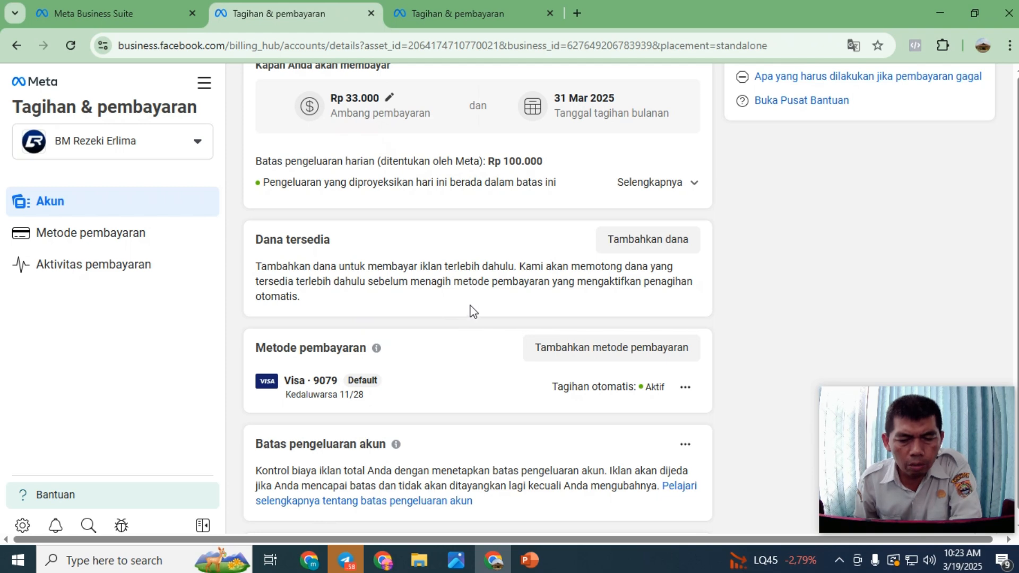
{"action": "scroll", "coordinate": [467, 321], "scroll_direction": "down", "scroll_amount": 1}
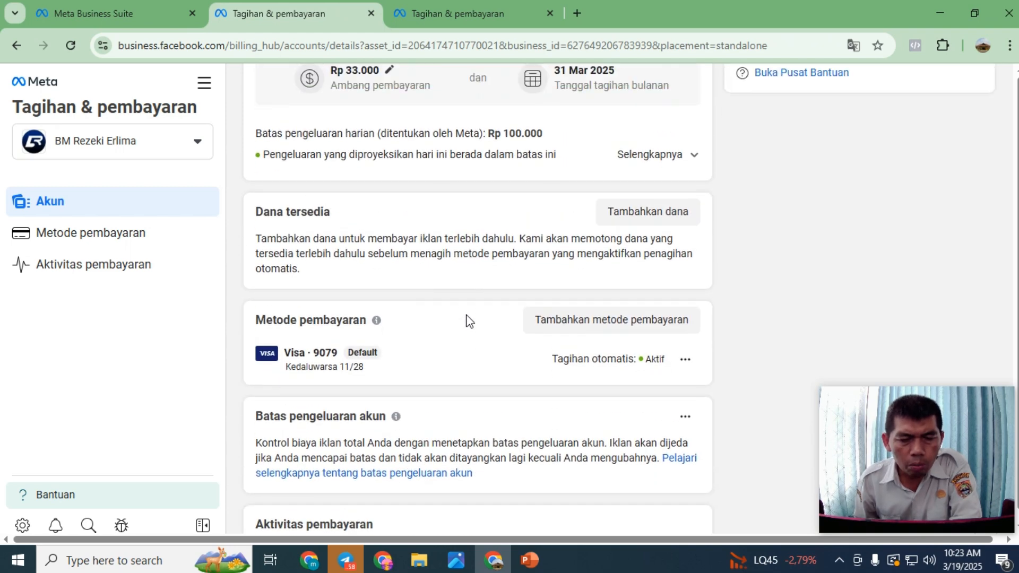
{"action": "scroll", "coordinate": [466, 321], "scroll_direction": "up", "scroll_amount": 2}
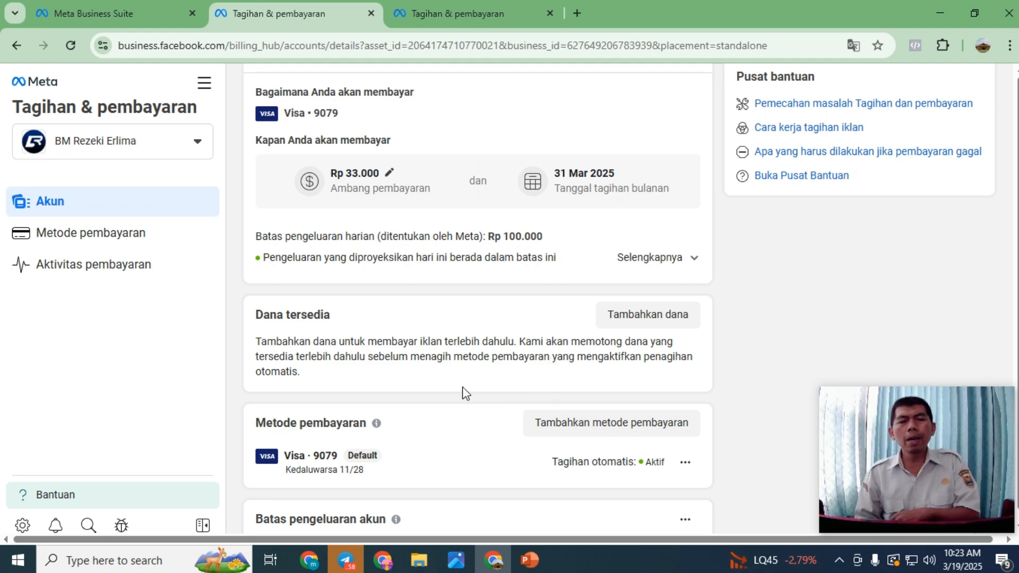
{"action": "scroll", "coordinate": [465, 394], "scroll_direction": "up", "scroll_amount": 2}
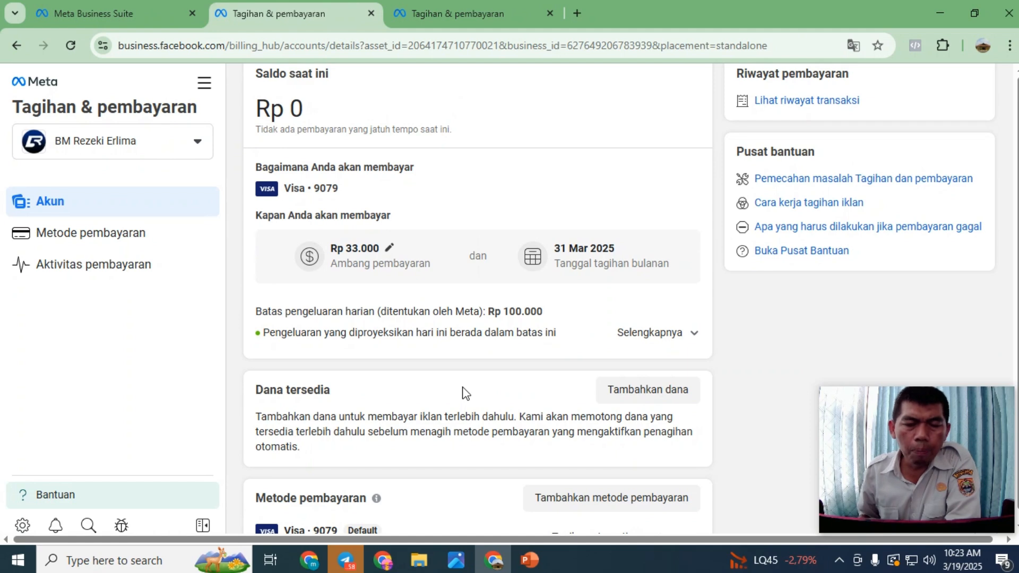
{"action": "scroll", "coordinate": [465, 394], "scroll_direction": "up", "scroll_amount": 2}
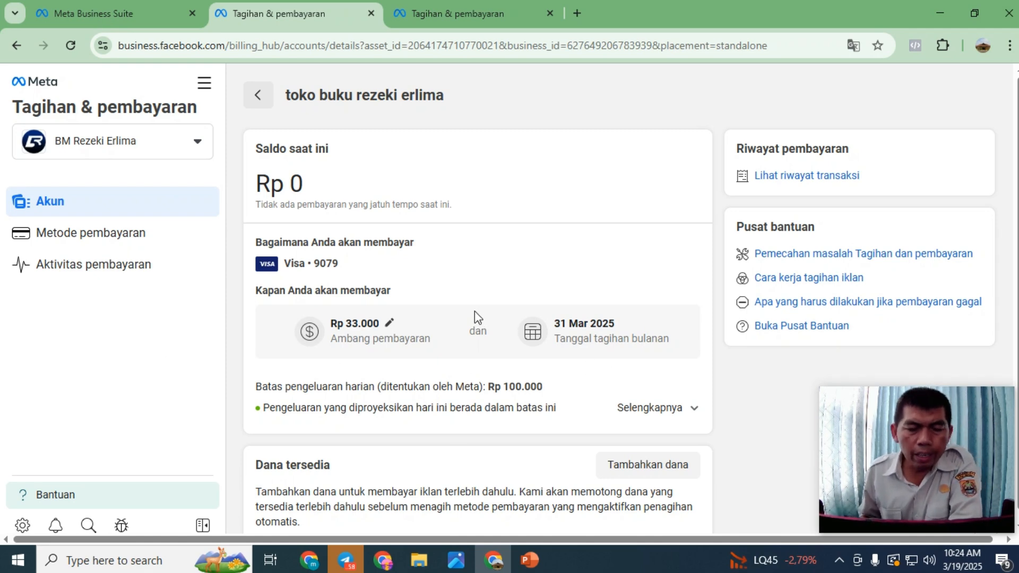
Open the Tambahkan dana dialog, review the amount and the offered payment methods, and close it without adding funds
{"action": "scroll", "coordinate": [505, 303], "scroll_direction": "down", "scroll_amount": 1}
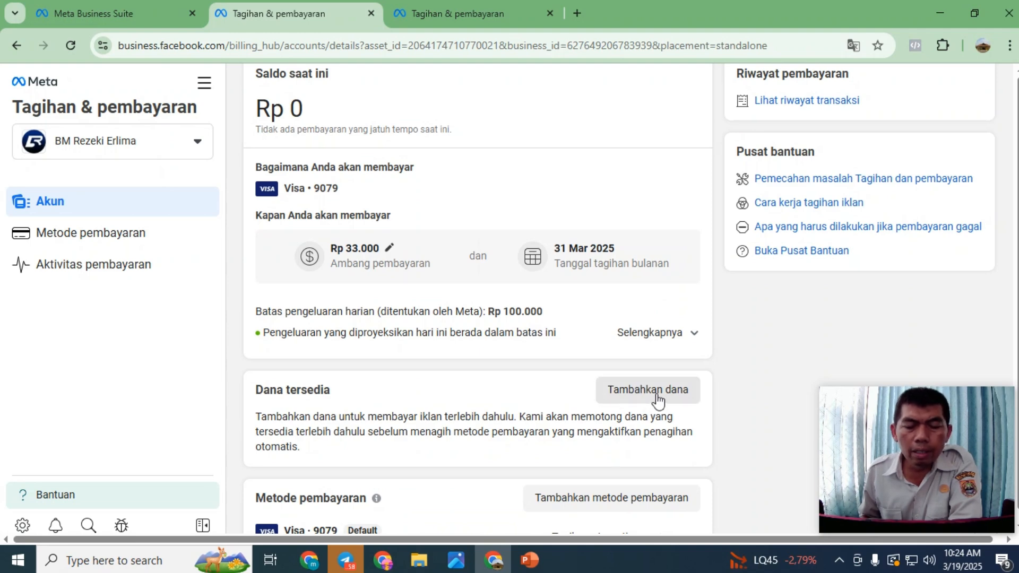
{"action": "left_click", "coordinate": [661, 396]}
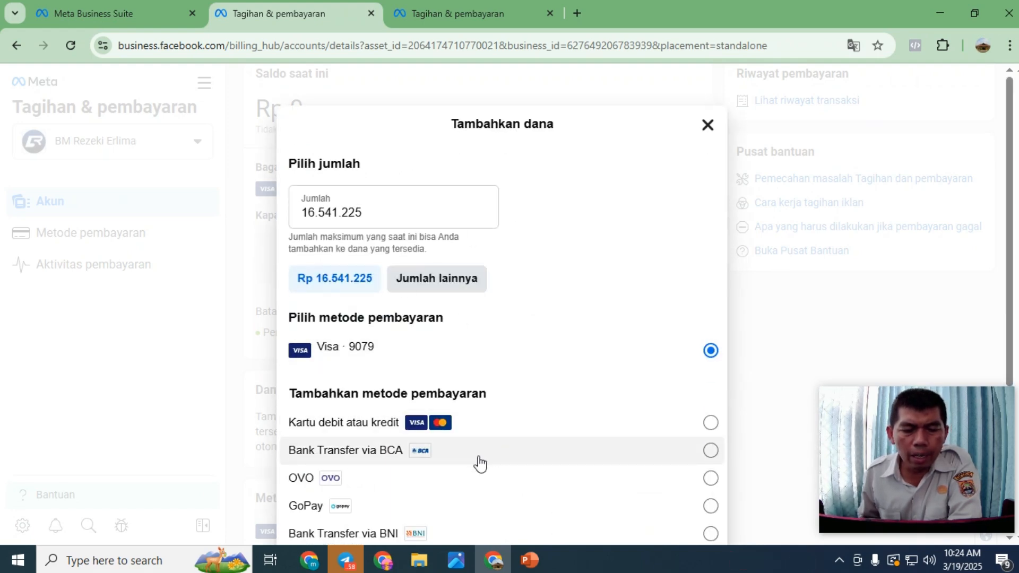
{"action": "scroll", "coordinate": [662, 151], "scroll_direction": "down", "scroll_amount": 1}
{"action": "scroll", "coordinate": [699, 213], "scroll_direction": "up", "scroll_amount": 1}
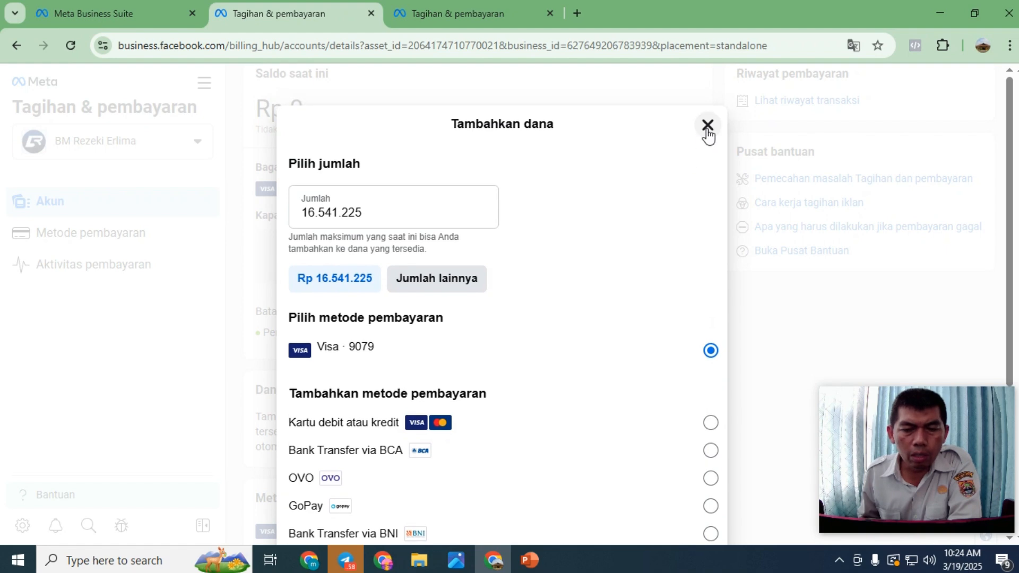
{"action": "scroll", "coordinate": [489, 467], "scroll_direction": "down", "scroll_amount": 1}
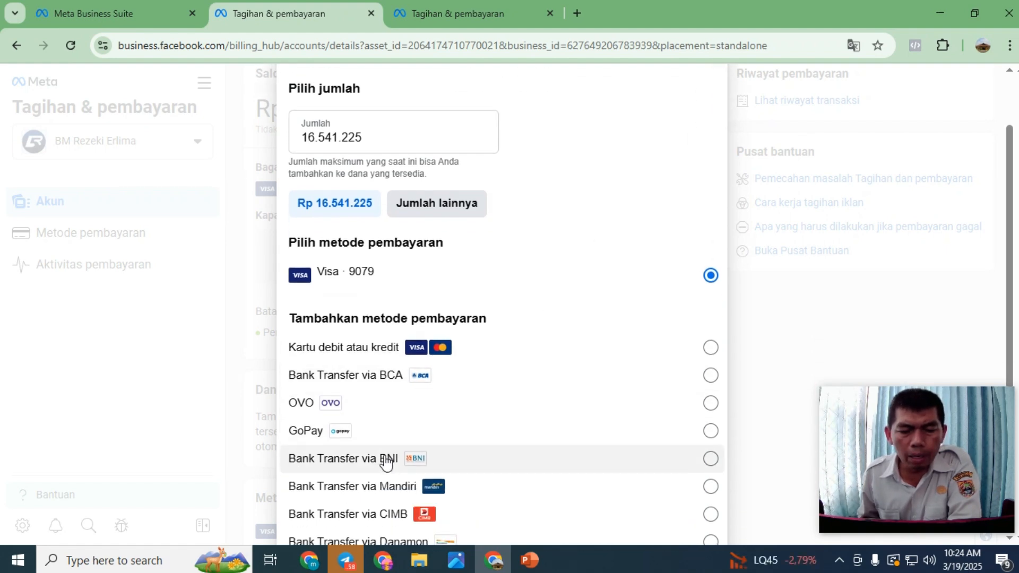
{"action": "scroll", "coordinate": [451, 446], "scroll_direction": "down", "scroll_amount": 1}
{"action": "scroll", "coordinate": [684, 149], "scroll_direction": "up", "scroll_amount": 2}
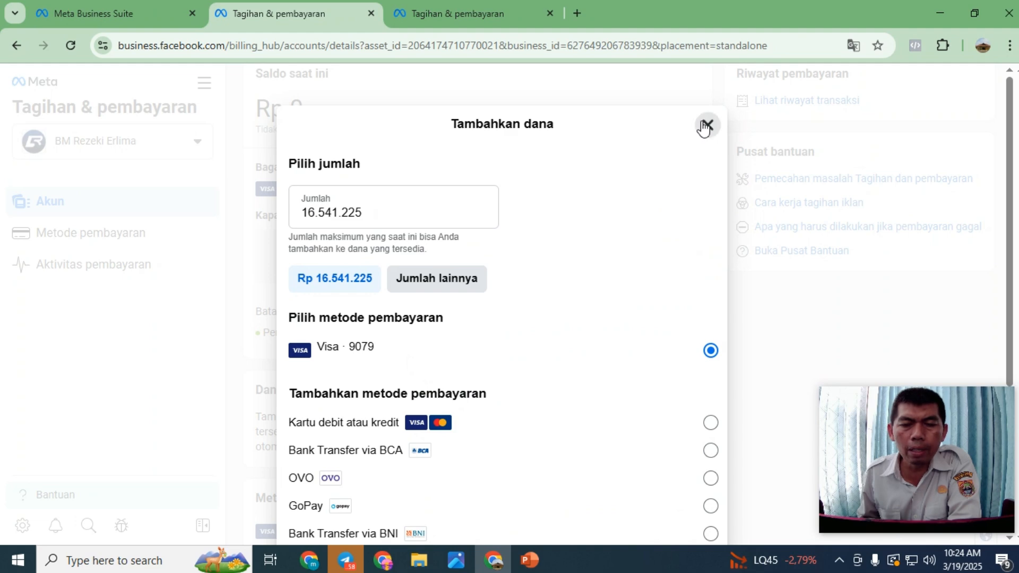
{"action": "left_click", "coordinate": [706, 126]}
Recheck the ad account's balance, available funds and payment method, and switch to the PowerPoint slide on adding debit card balance first
{"action": "scroll", "coordinate": [310, 182], "scroll_direction": "up", "scroll_amount": 2}
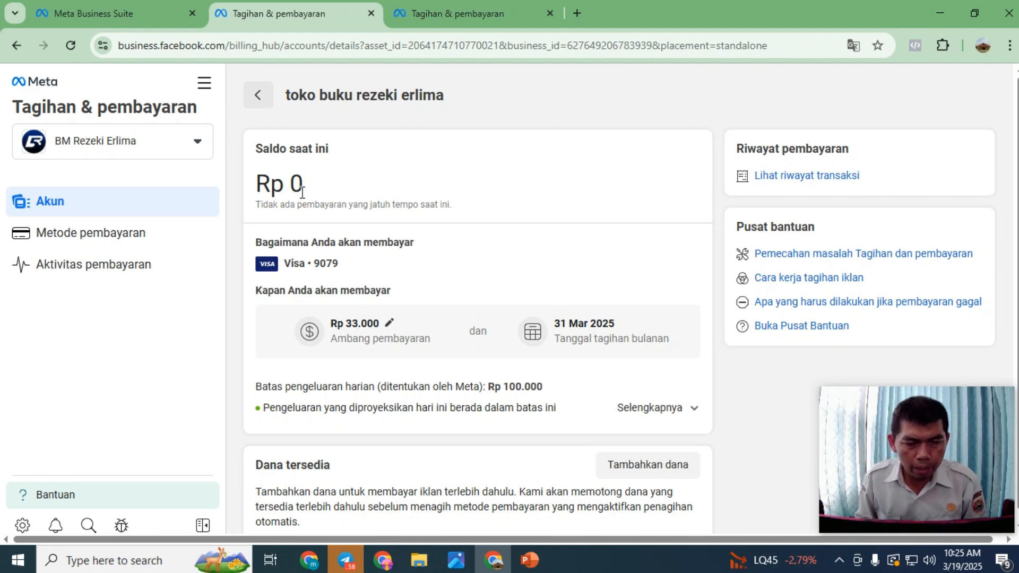
{"action": "scroll", "coordinate": [505, 220], "scroll_direction": "down", "scroll_amount": 4}
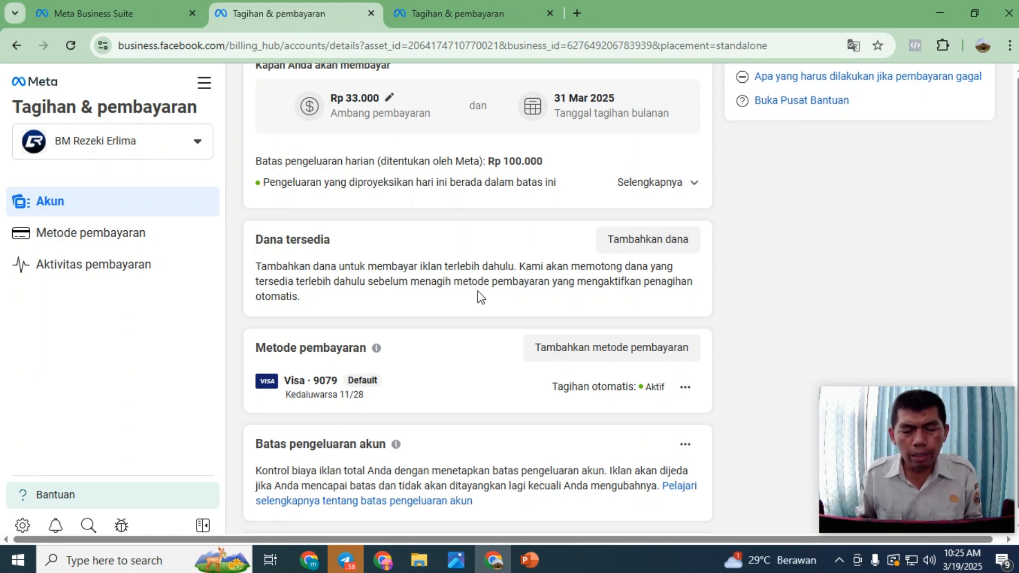
{"action": "scroll", "coordinate": [481, 296], "scroll_direction": "down", "scroll_amount": 1}
{"action": "scroll", "coordinate": [480, 296], "scroll_direction": "up", "scroll_amount": 1}
{"action": "scroll", "coordinate": [480, 296], "scroll_direction": "up", "scroll_amount": 1}
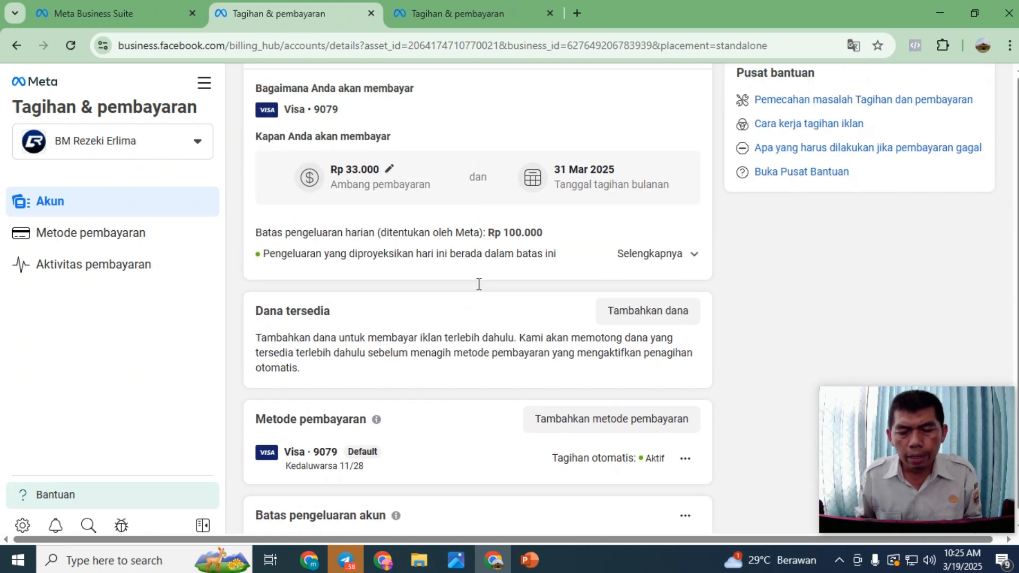
{"action": "scroll", "coordinate": [480, 291], "scroll_direction": "down", "scroll_amount": 2}
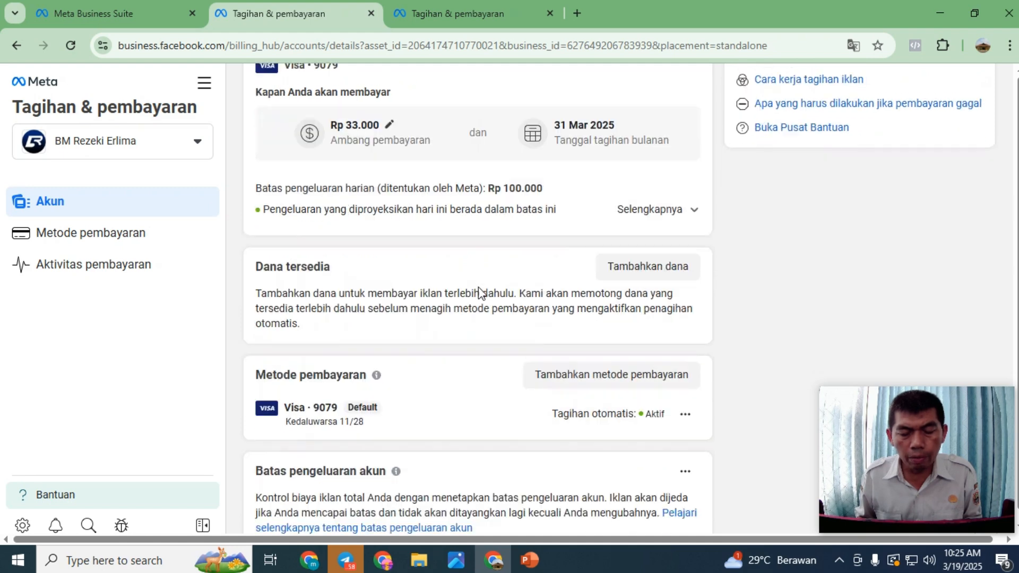
{"action": "left_click", "coordinate": [535, 559]}
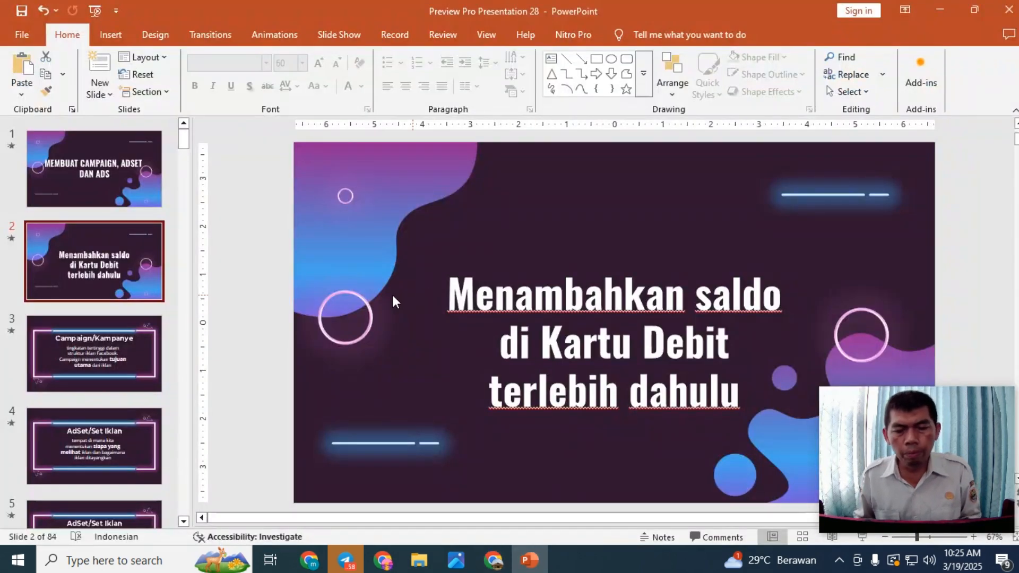
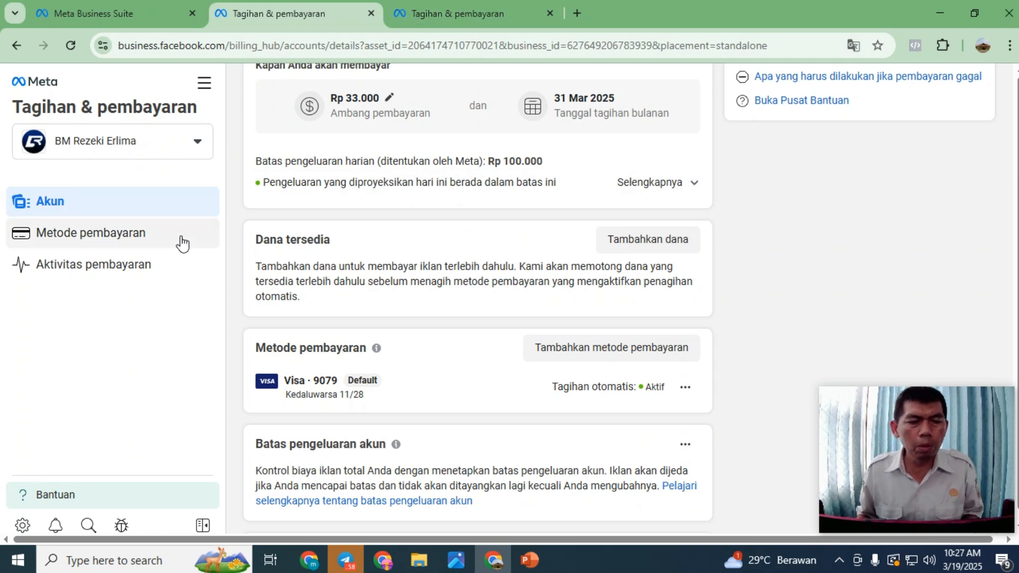
Return to the Akun iklan settings in Meta Business Suite and bring the Pengguna and Akun sections into view
{"action": "left_click", "coordinate": [136, 14]}
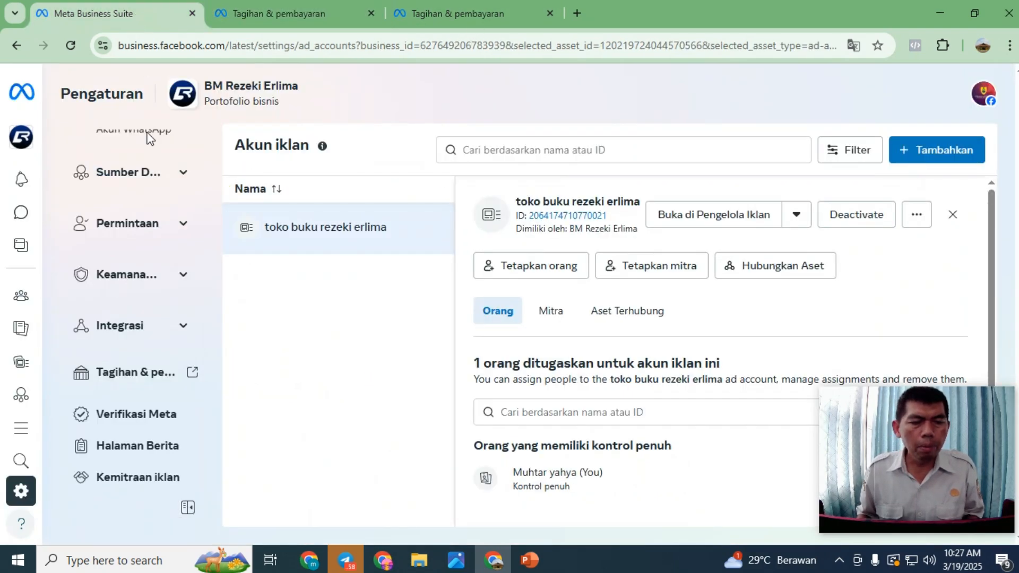
{"action": "scroll", "coordinate": [183, 282], "scroll_direction": "up", "scroll_amount": 4}
{"action": "scroll", "coordinate": [170, 244], "scroll_direction": "up", "scroll_amount": 3}
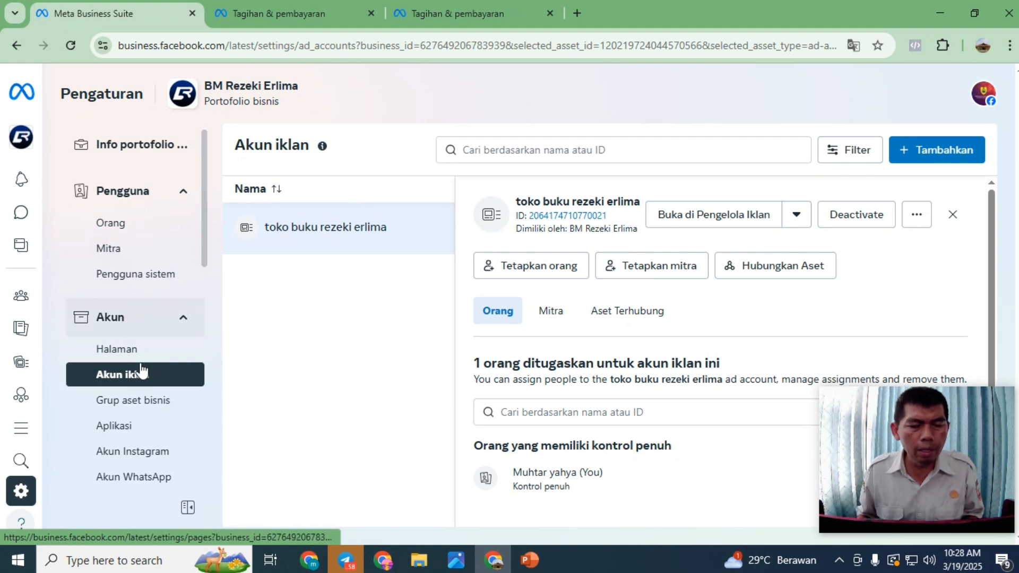
Open the toko buku rezeki erlima ad account in Pengelola Iklan and close both Tagihan & pembayaran tabs
{"action": "left_click", "coordinate": [150, 382]}
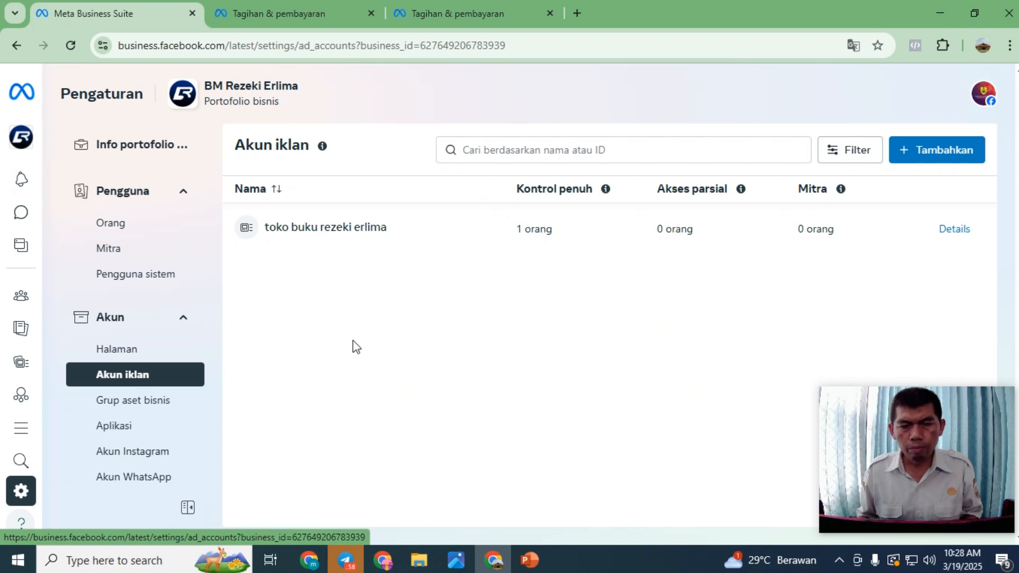
{"action": "scroll", "coordinate": [214, 375], "scroll_direction": "down", "scroll_amount": 1}
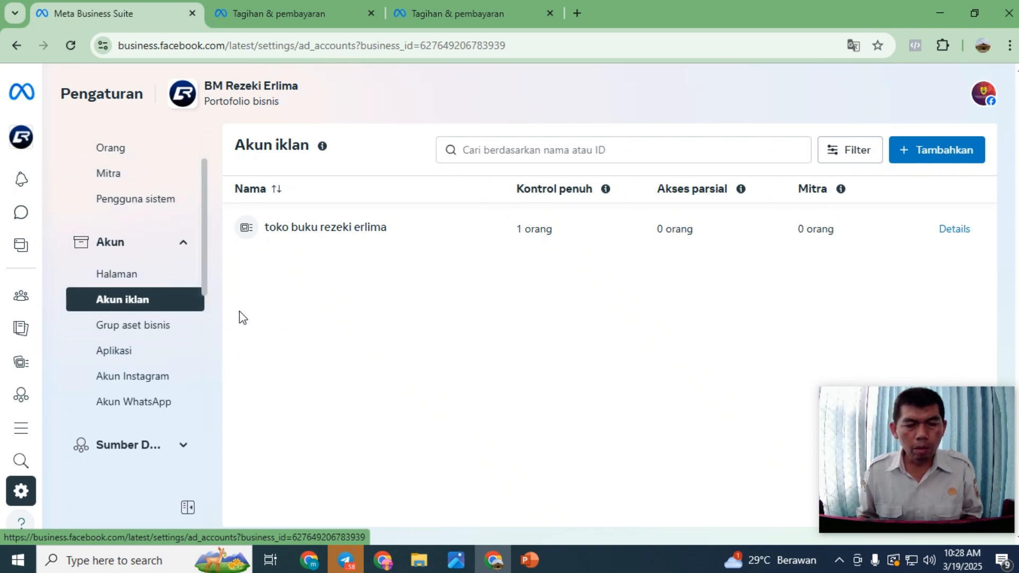
{"action": "left_click", "coordinate": [321, 234]}
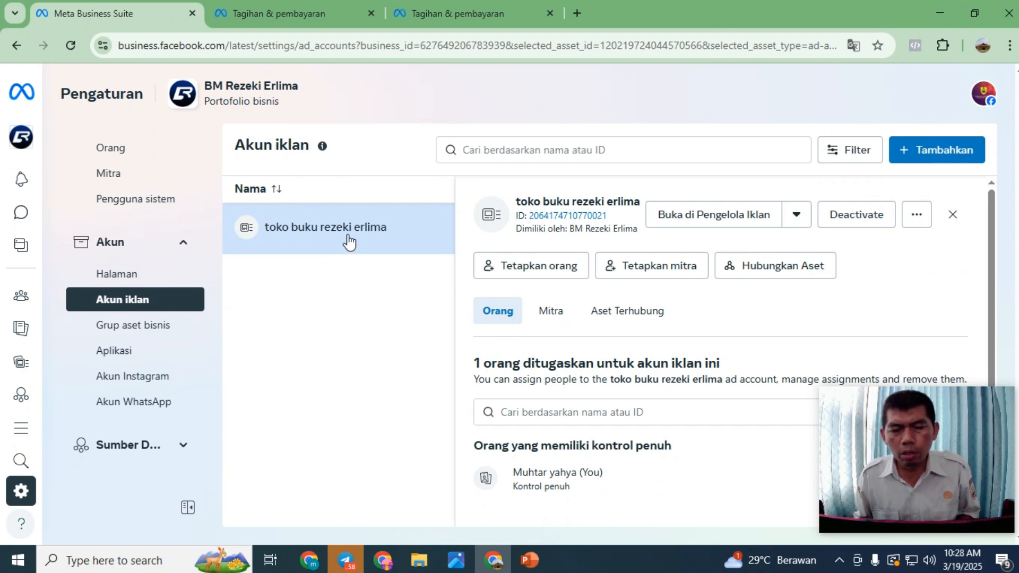
{"action": "left_click", "coordinate": [719, 226]}
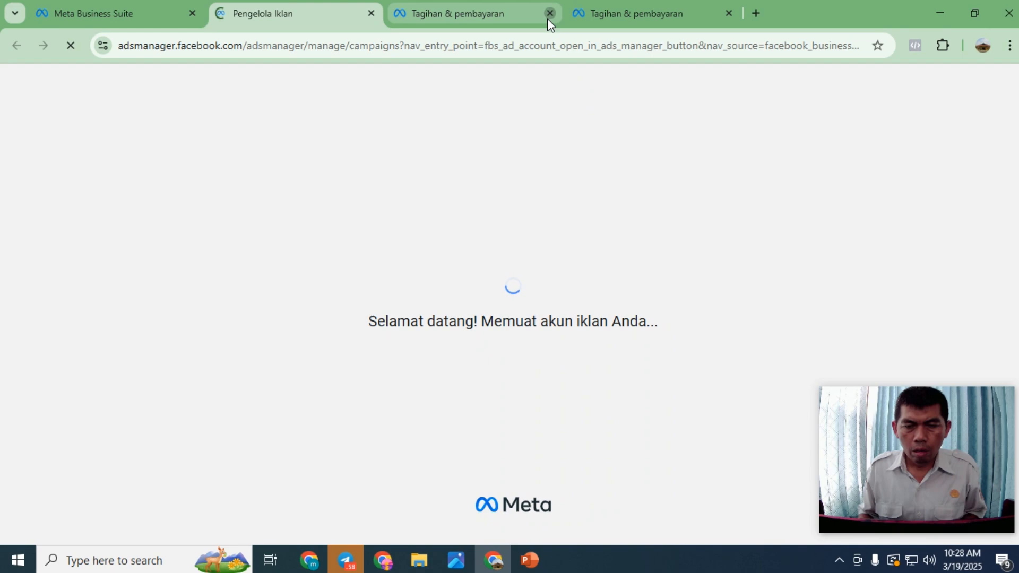
{"action": "left_click", "coordinate": [549, 14]}
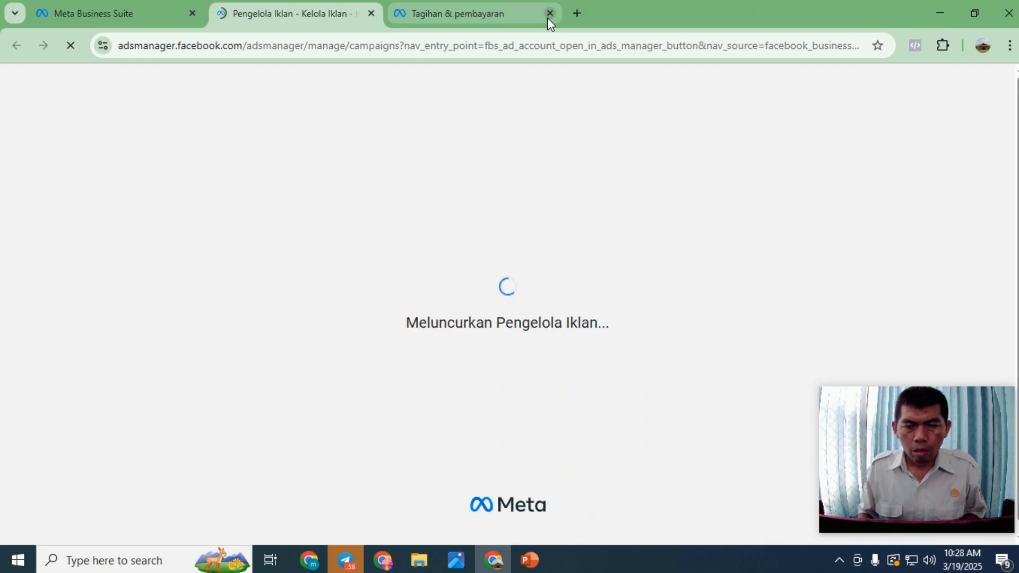
{"action": "left_click", "coordinate": [550, 13]}
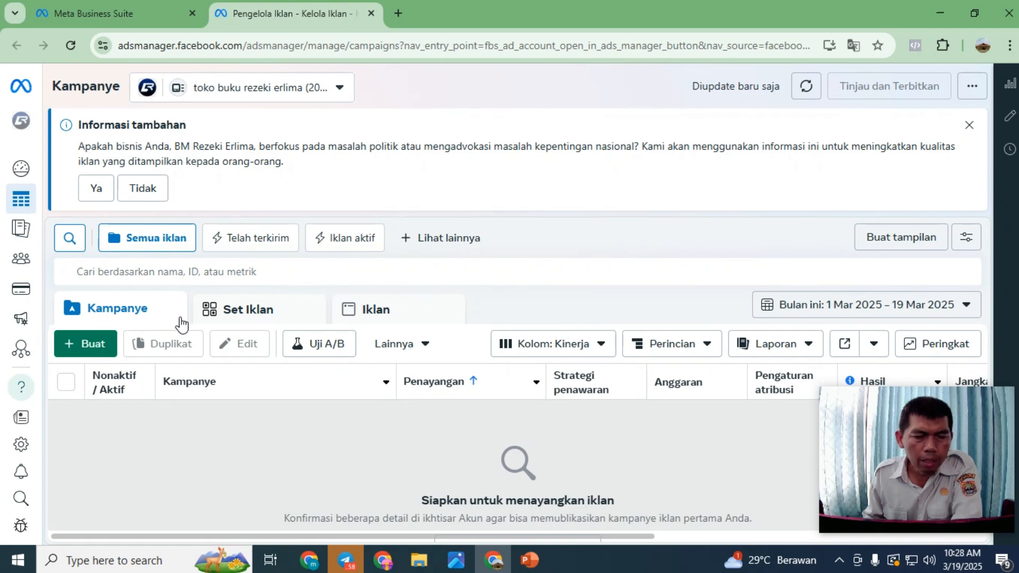
Look through the Set Iklan and Iklan levels of the ad account and return to Kampanye
{"action": "left_click", "coordinate": [256, 317]}
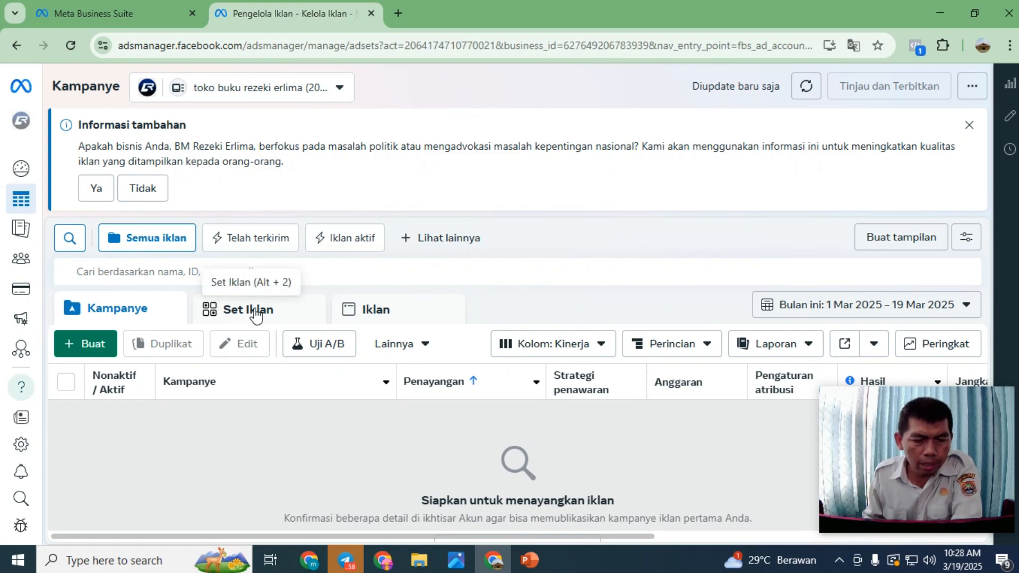
{"action": "left_click", "coordinate": [405, 316]}
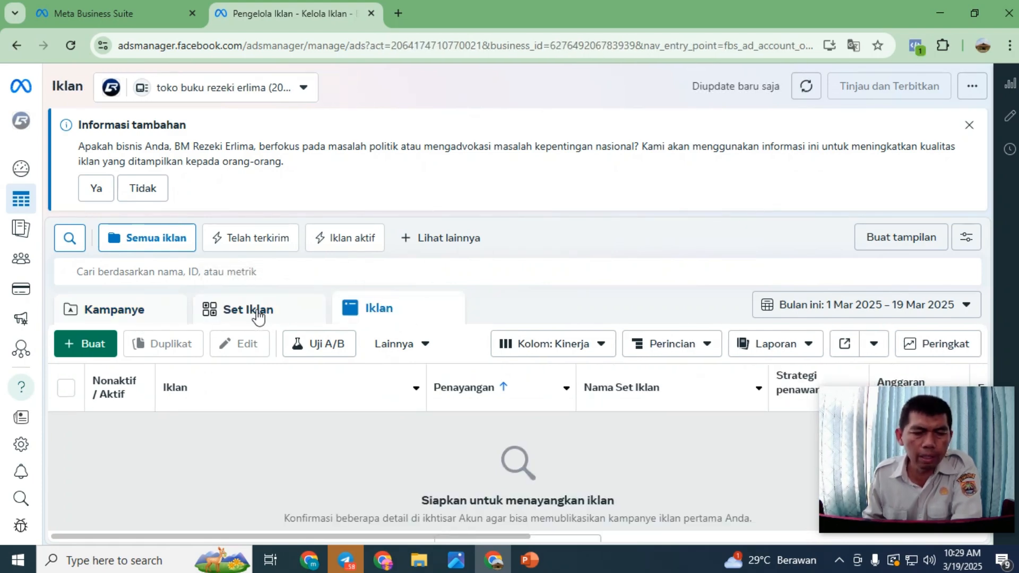
{"action": "left_click", "coordinate": [128, 313]}
{"action": "left_click", "coordinate": [276, 316]}
{"action": "left_click", "coordinate": [371, 313]}
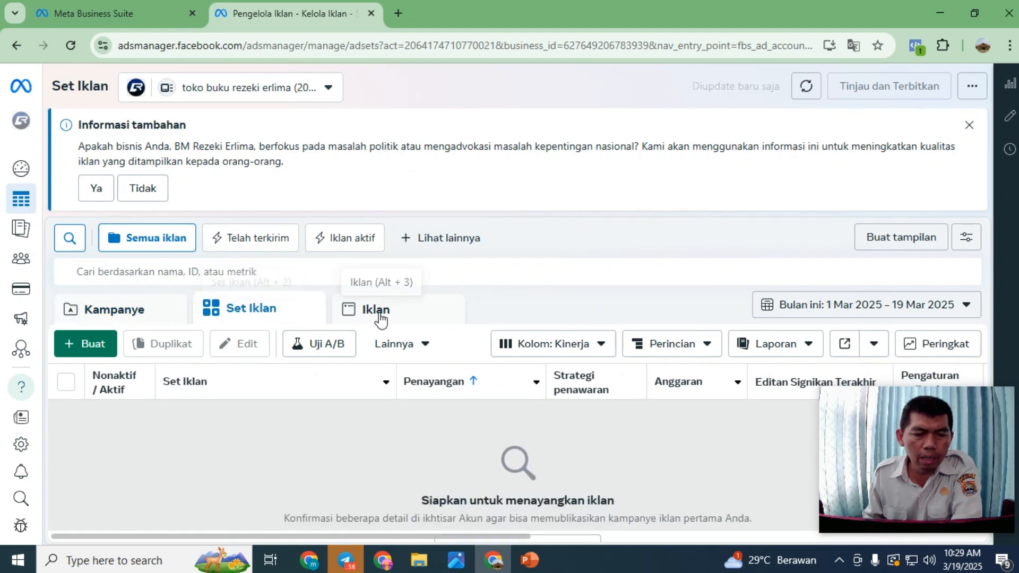
{"action": "left_click", "coordinate": [140, 319]}
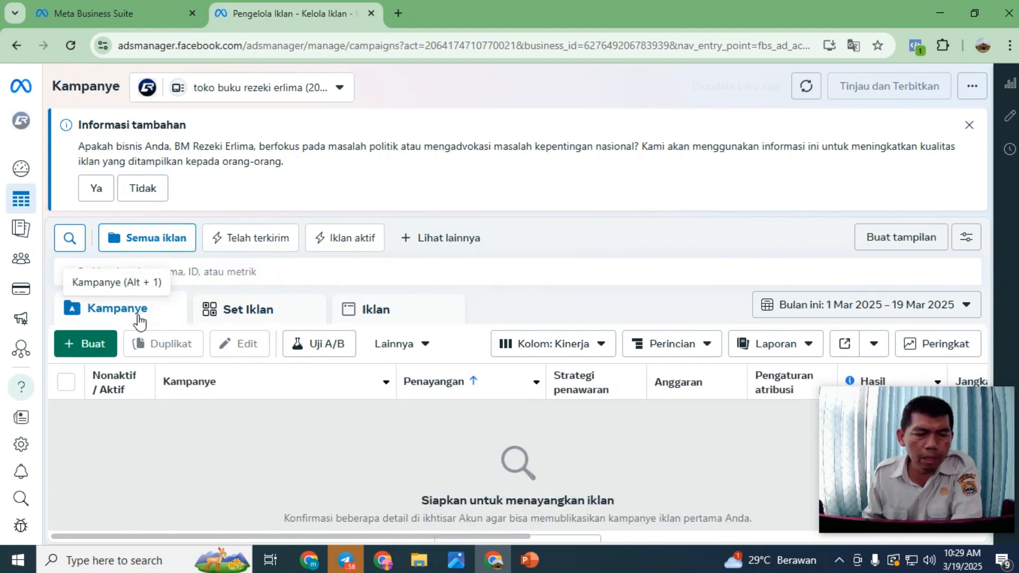
Create a new campaign with the Prospek objective and dismiss the Advantage+ introduction
{"action": "left_click", "coordinate": [94, 351]}
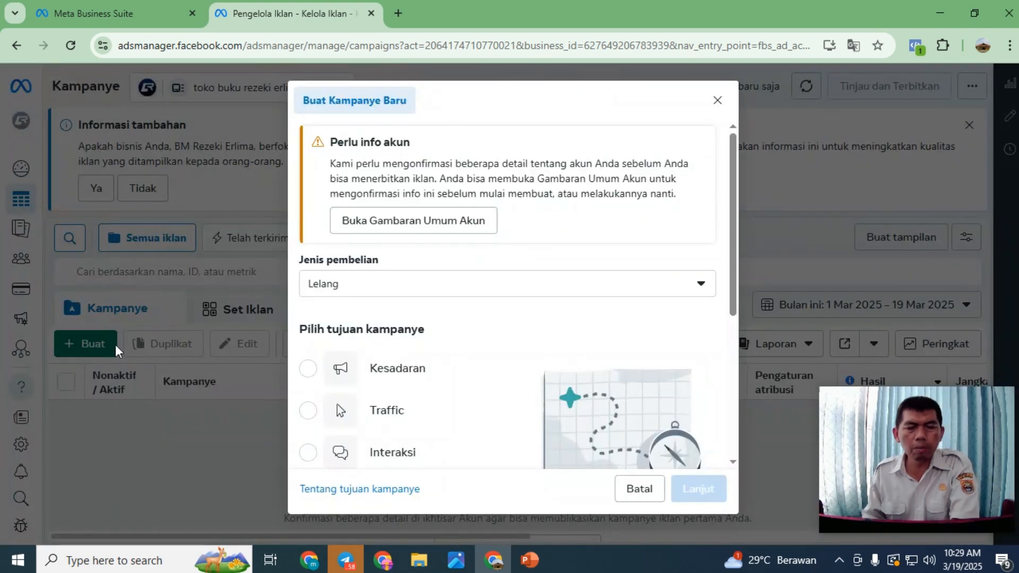
{"action": "scroll", "coordinate": [511, 359], "scroll_direction": "down", "scroll_amount": 1}
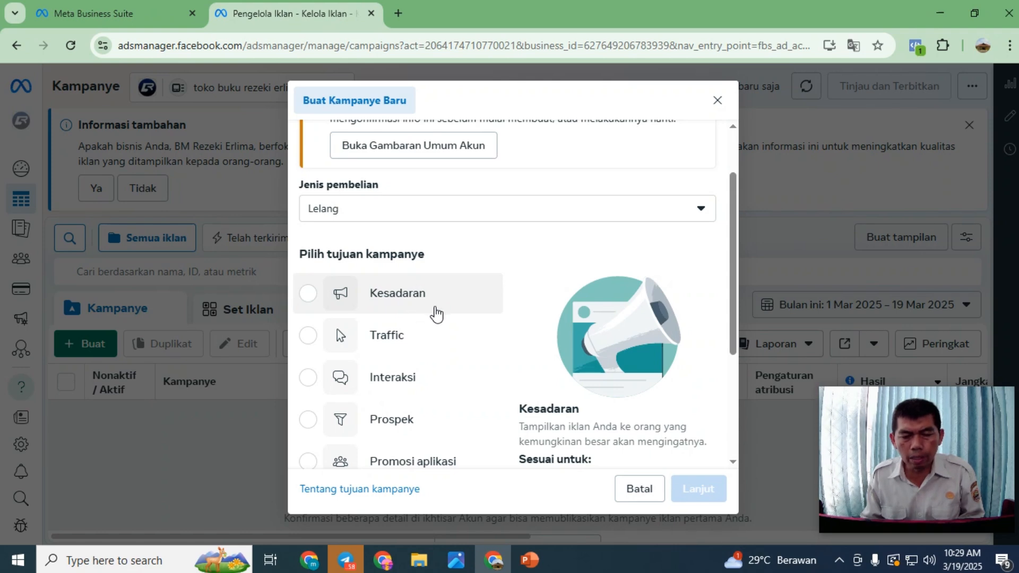
{"action": "scroll", "coordinate": [425, 337], "scroll_direction": "down", "scroll_amount": 1}
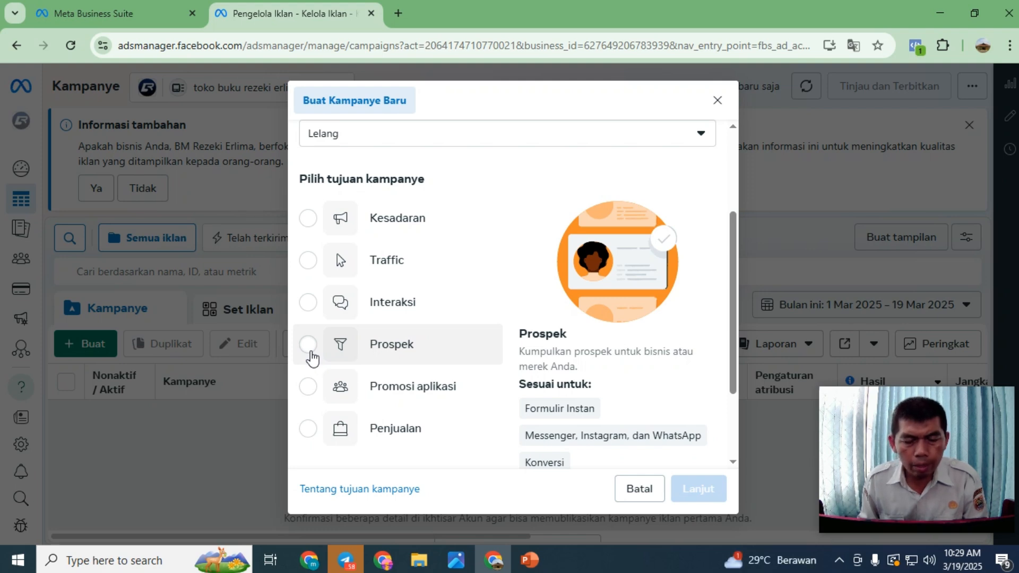
{"action": "left_click", "coordinate": [310, 350]}
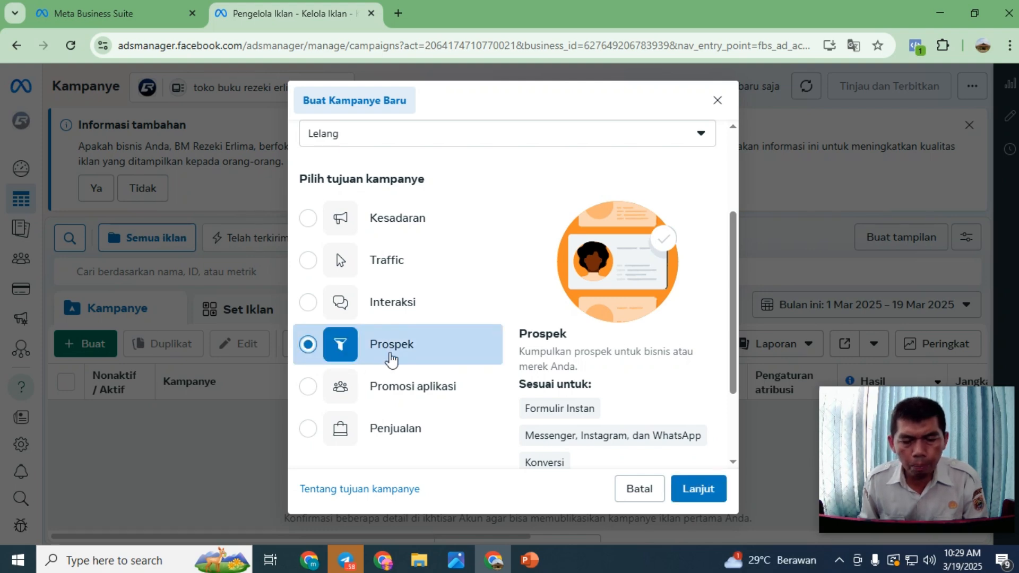
{"action": "left_click", "coordinate": [704, 488]}
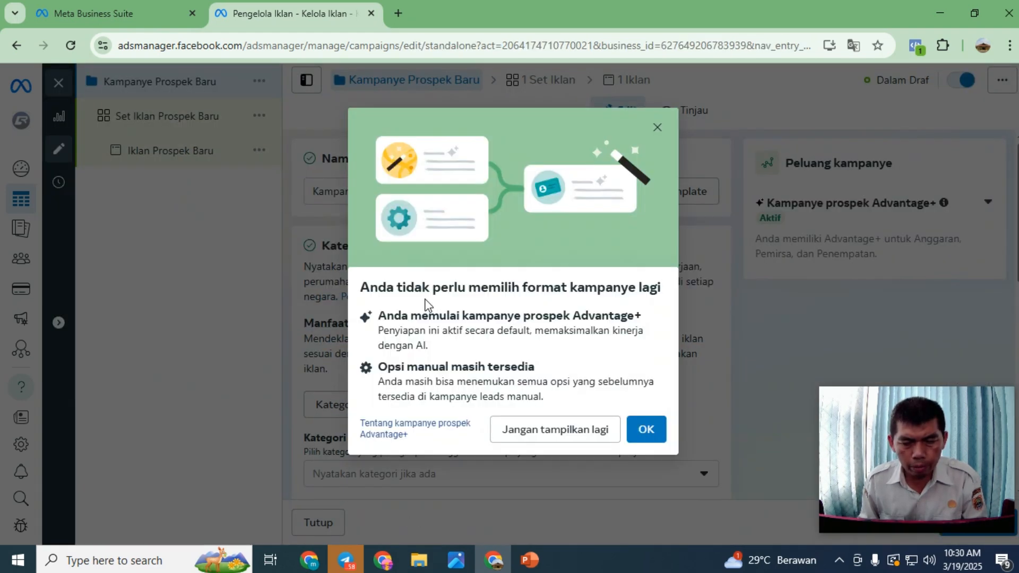
{"action": "left_click", "coordinate": [646, 440]}
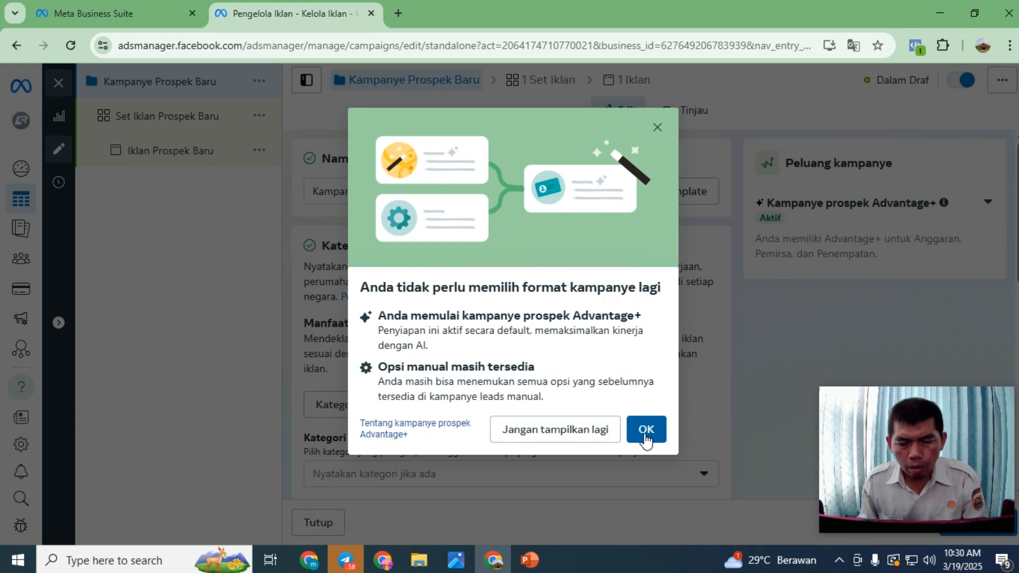
{"action": "left_click", "coordinate": [645, 434]}
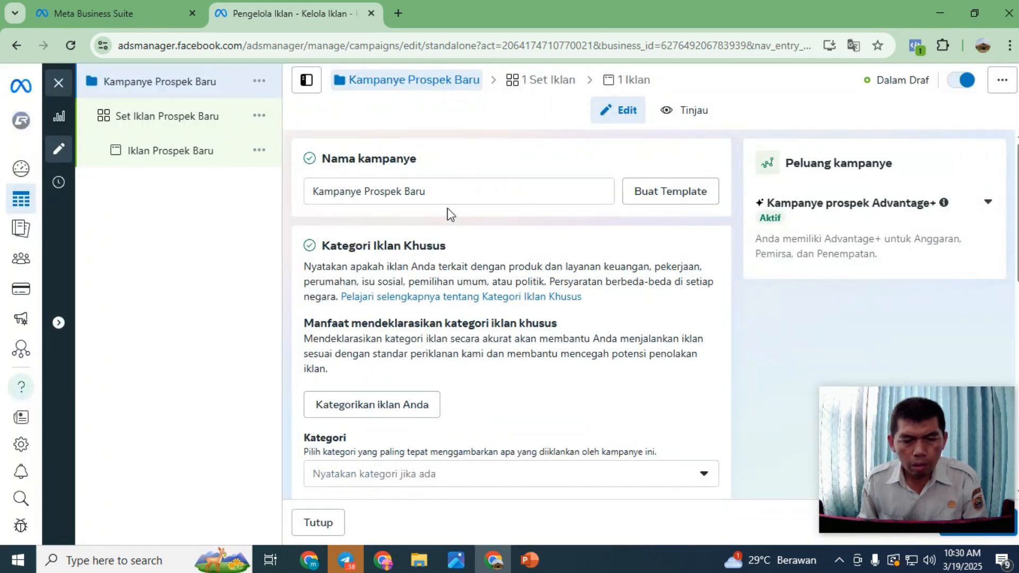
Rename the campaign as Rekrut Reseller Buku Islami
{"action": "left_click", "coordinate": [446, 193]}
{"action": "left_click_drag", "start_coordinate": [445, 194], "coordinate": [269, 207]}
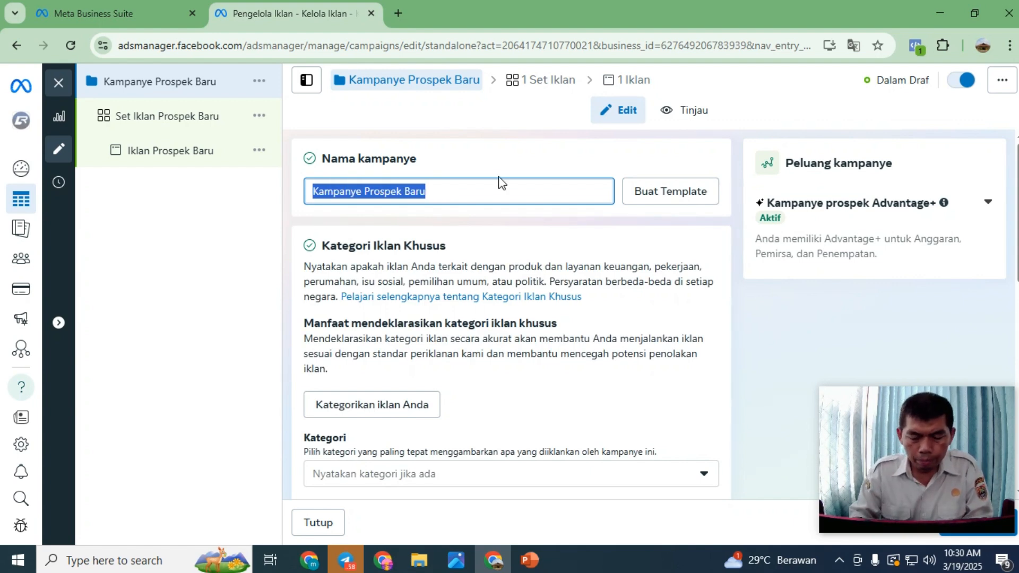
{"action": "type", "text": "Rekrut"}
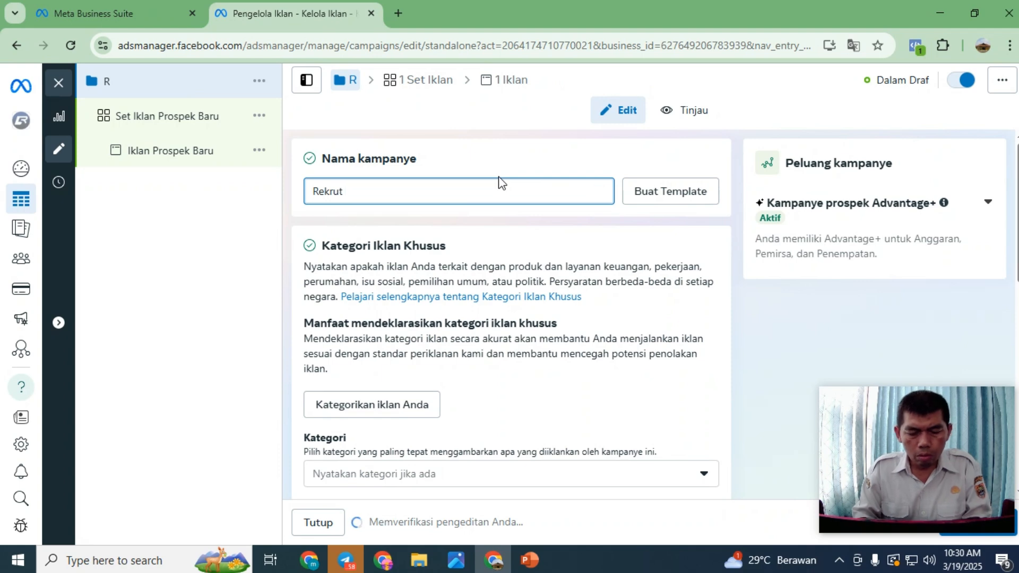
{"action": "type", "text": " Reseller Buku Islami"}
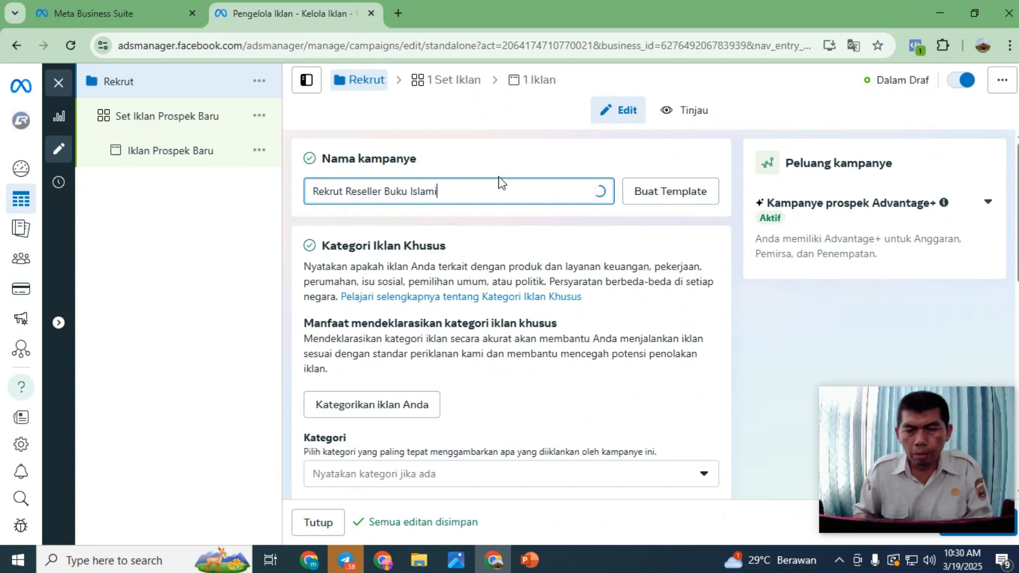
Set the campaign's daily budget (Anggaran Harian) to Rp 20.000
{"action": "scroll", "coordinate": [512, 324], "scroll_direction": "down", "scroll_amount": 1}
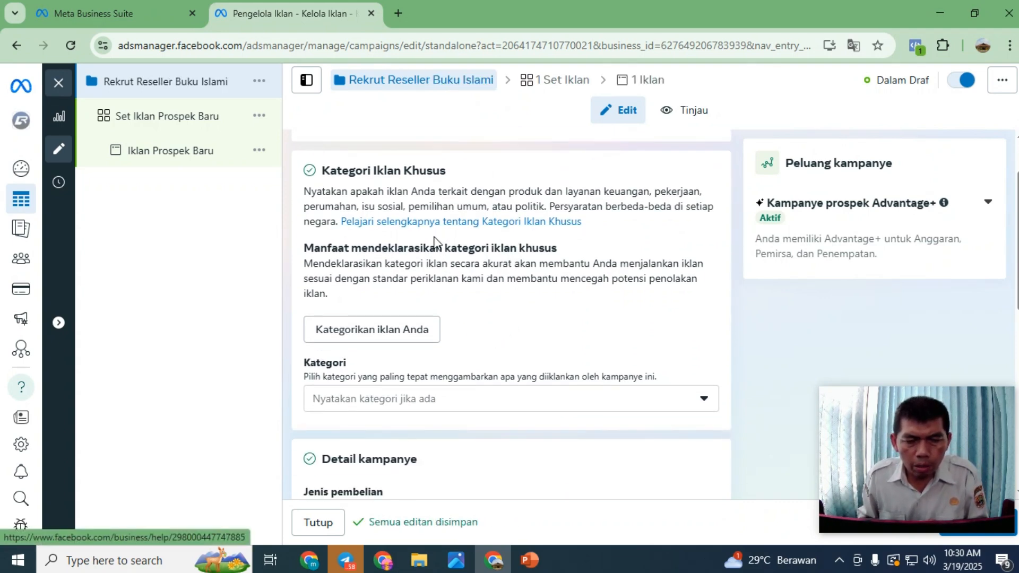
{"action": "scroll", "coordinate": [487, 321], "scroll_direction": "down", "scroll_amount": 1}
{"action": "scroll", "coordinate": [489, 318], "scroll_direction": "down", "scroll_amount": 1}
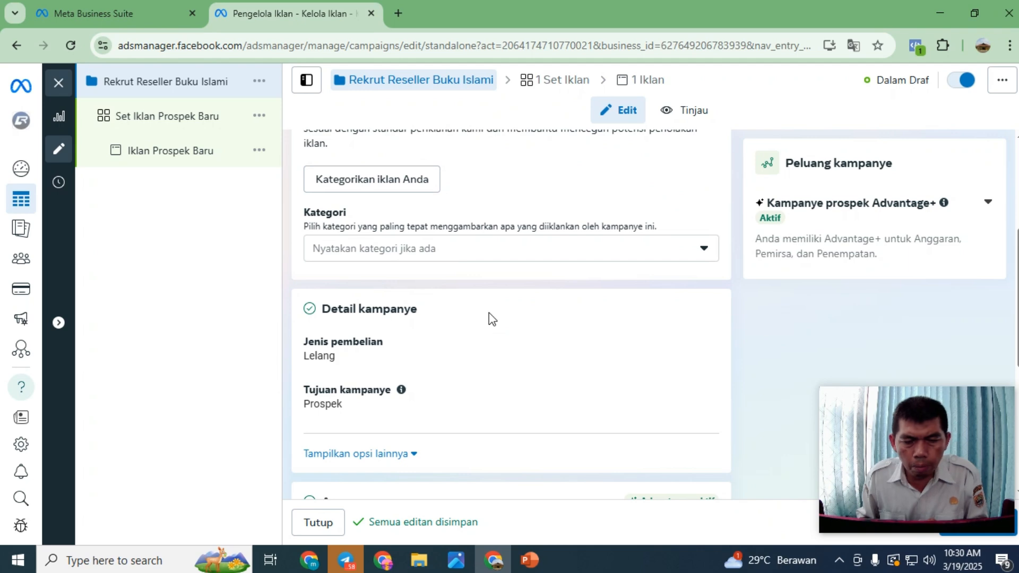
{"action": "scroll", "coordinate": [501, 344], "scroll_direction": "down", "scroll_amount": 1}
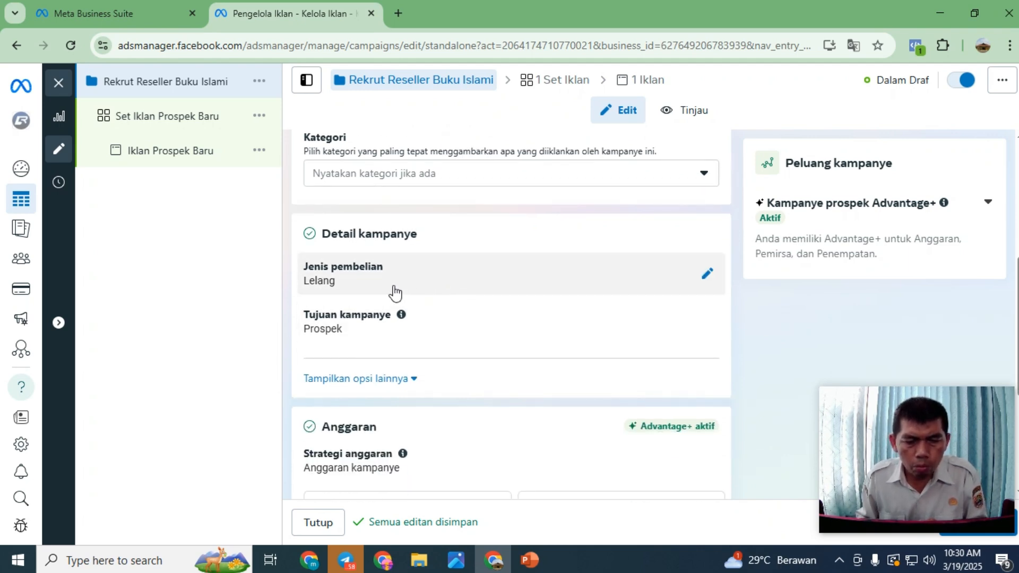
{"action": "scroll", "coordinate": [493, 305], "scroll_direction": "down", "scroll_amount": 1}
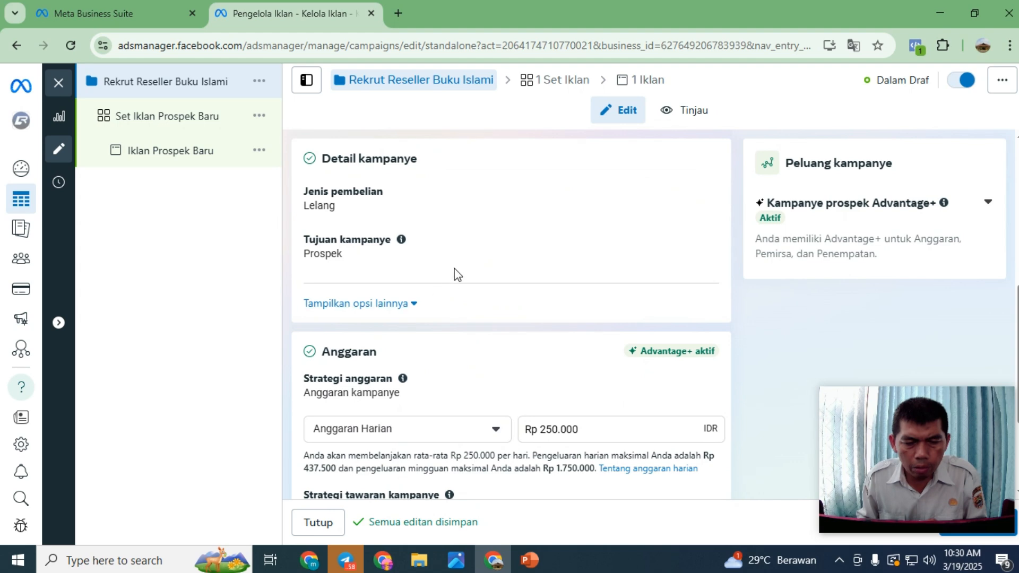
{"action": "scroll", "coordinate": [475, 267], "scroll_direction": "down", "scroll_amount": 2}
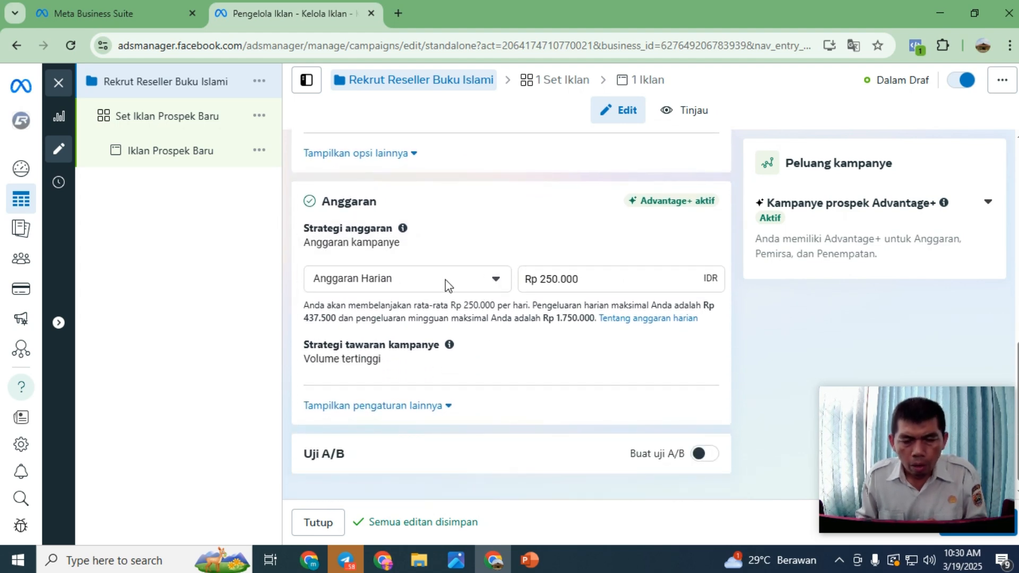
{"action": "left_click", "coordinate": [600, 278]}
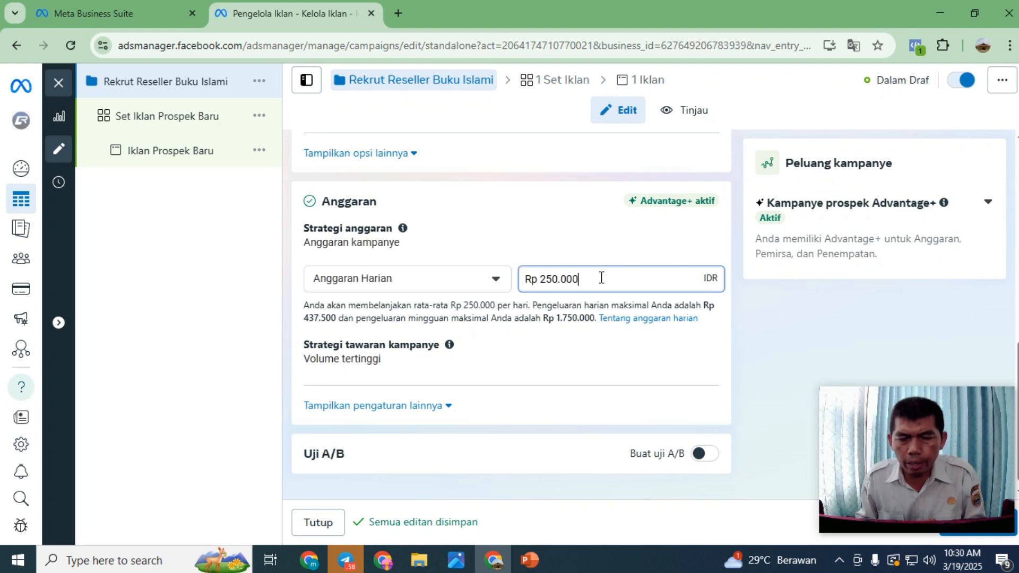
{"action": "left_click_drag", "start_coordinate": [601, 278], "coordinate": [538, 282]}
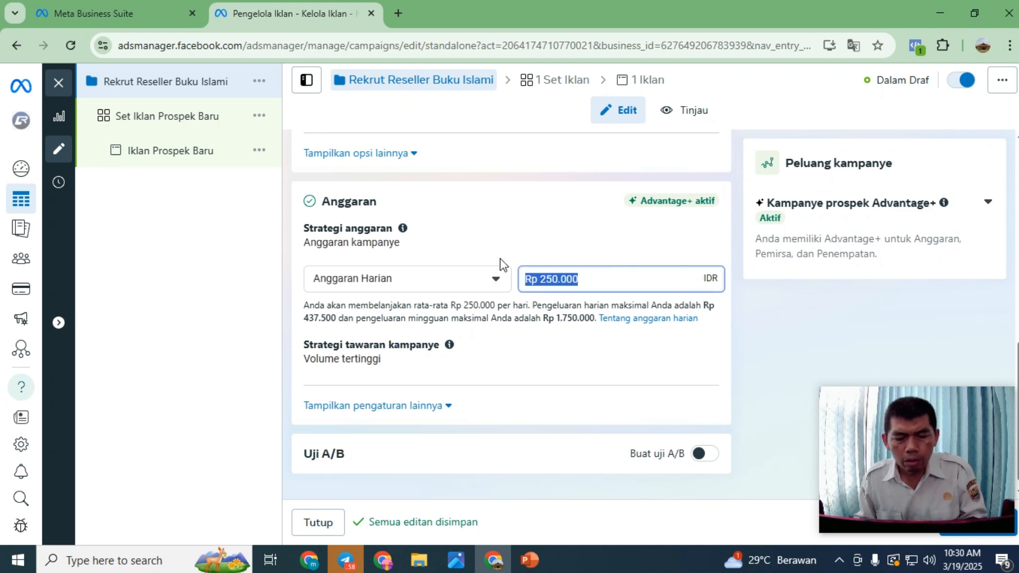
{"action": "type", "text": "20000"}
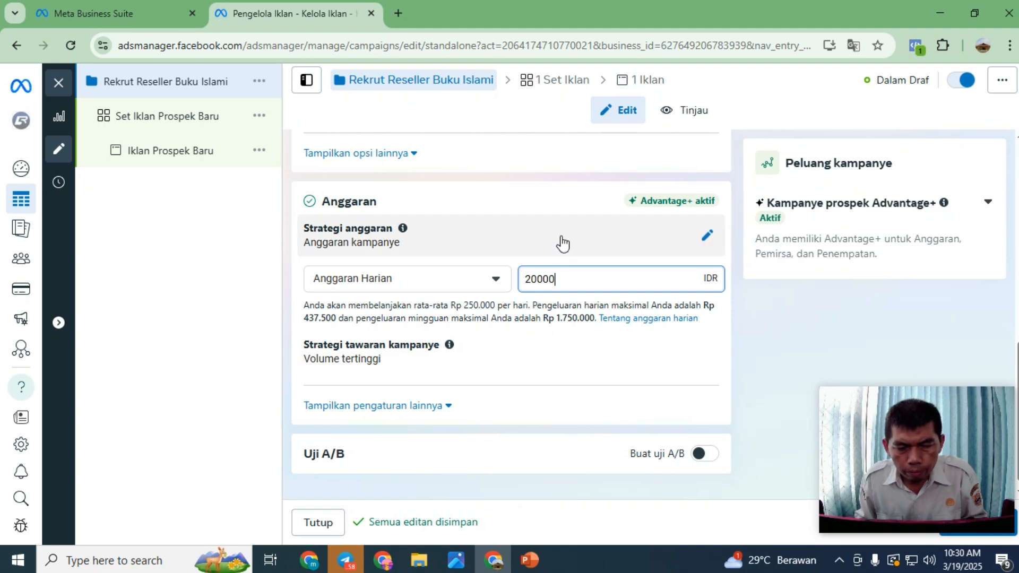
{"action": "left_click", "coordinate": [724, 323]}
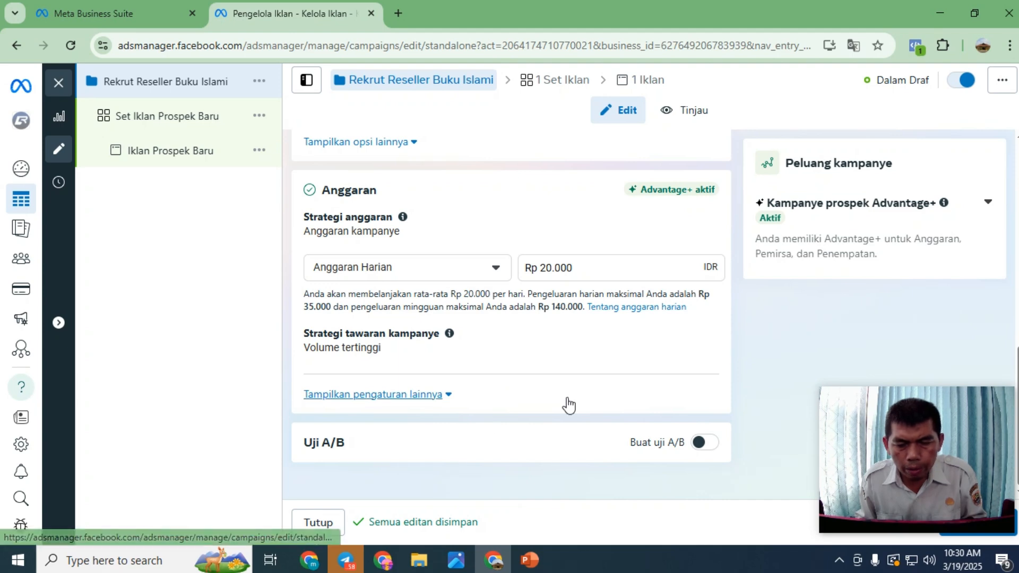
Check the campaign's budget and bid strategy settings and continue to the ad set settings
{"action": "scroll", "coordinate": [803, 424], "scroll_direction": "up", "scroll_amount": 2}
{"action": "scroll", "coordinate": [803, 390], "scroll_direction": "down", "scroll_amount": 2}
{"action": "left_click_drag", "start_coordinate": [917, 422], "coordinate": [854, 310]}
{"action": "scroll", "coordinate": [878, 461], "scroll_direction": "up", "scroll_amount": 2}
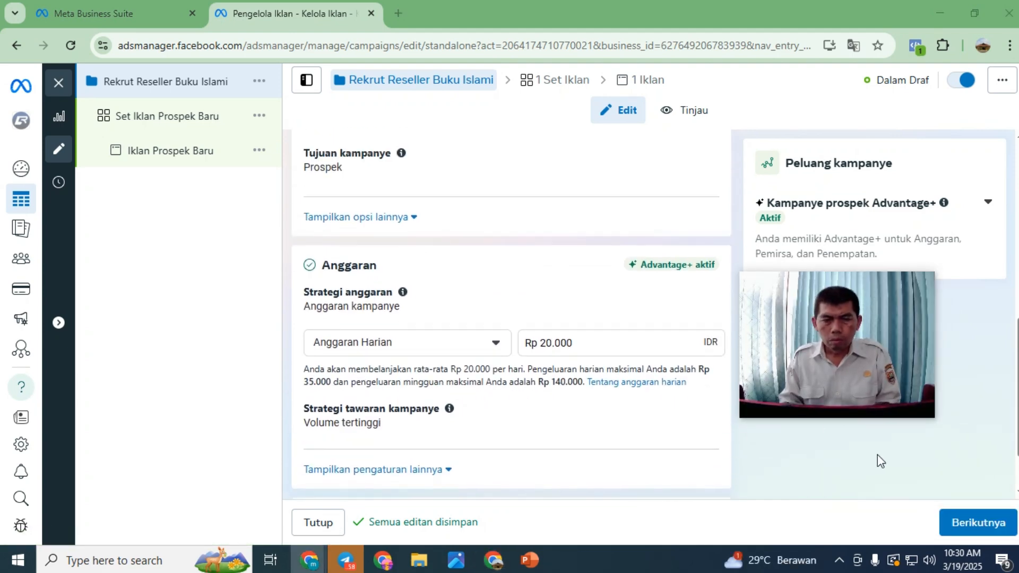
{"action": "scroll", "coordinate": [653, 435], "scroll_direction": "down", "scroll_amount": 2}
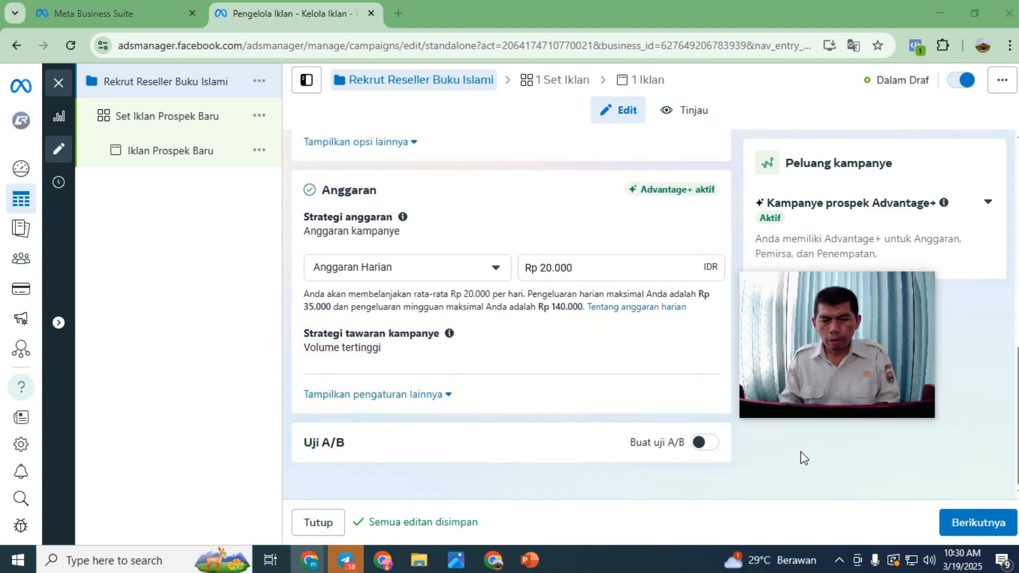
{"action": "left_click", "coordinate": [979, 523]}
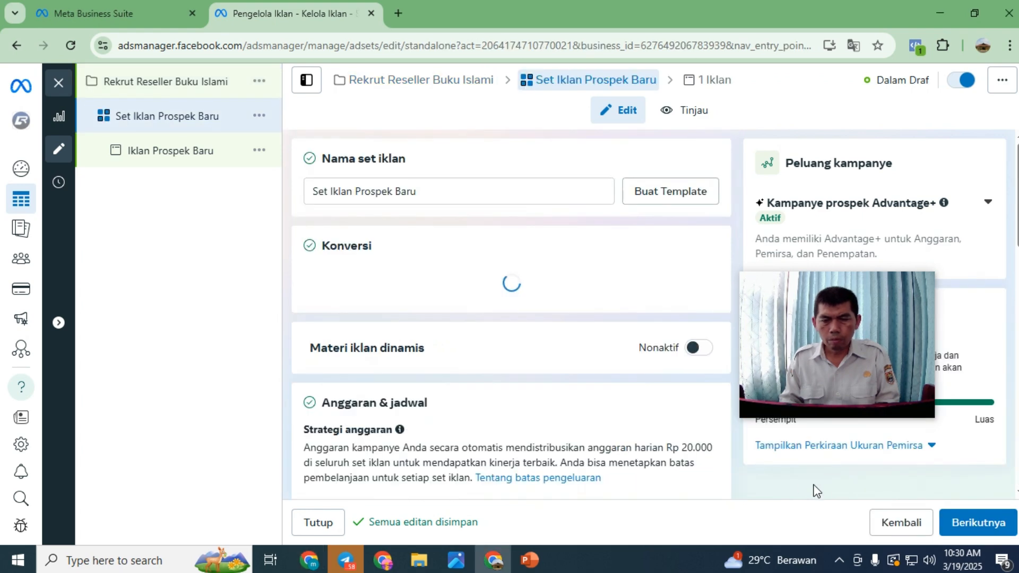
Rename the ad set as Set Iklan Rekrut Reseller Buku Islami
{"action": "mouse_move", "coordinate": [824, 318]}
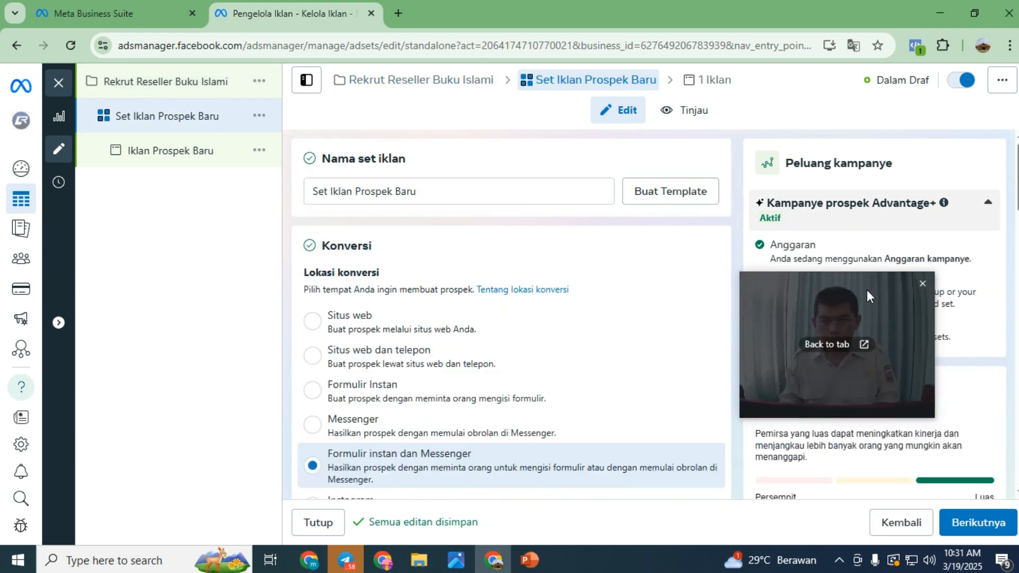
{"action": "left_click_drag", "start_coordinate": [867, 289], "coordinate": [914, 538]}
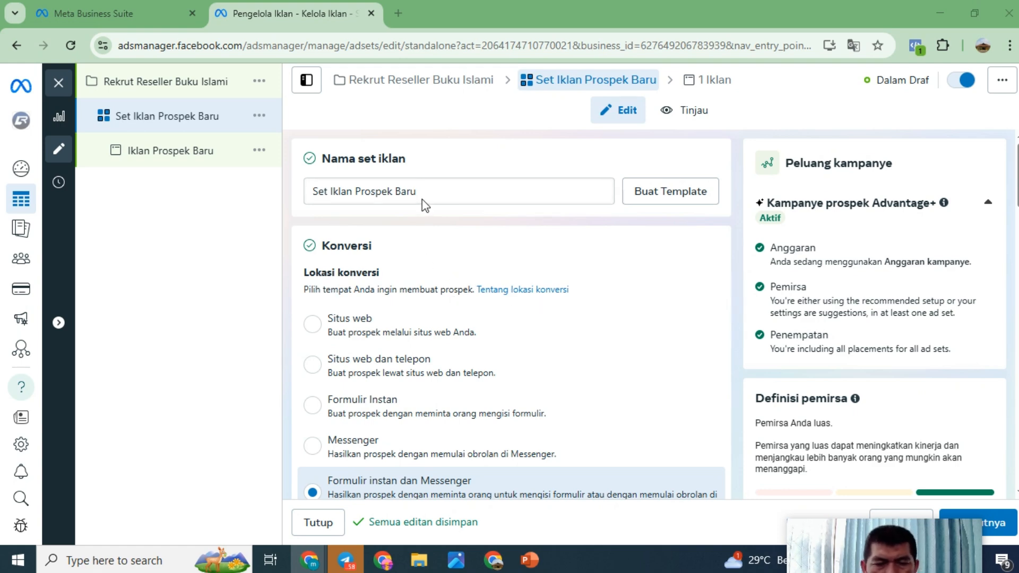
{"action": "left_click", "coordinate": [393, 192]}
{"action": "left_click_drag", "start_coordinate": [416, 191], "coordinate": [314, 191]}
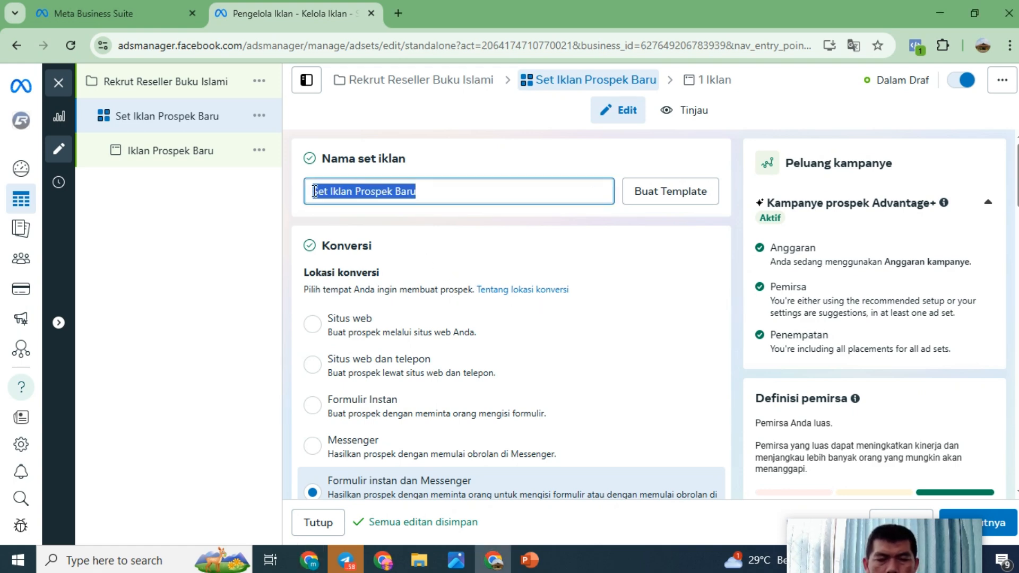
{"action": "type", "text": "Se"}
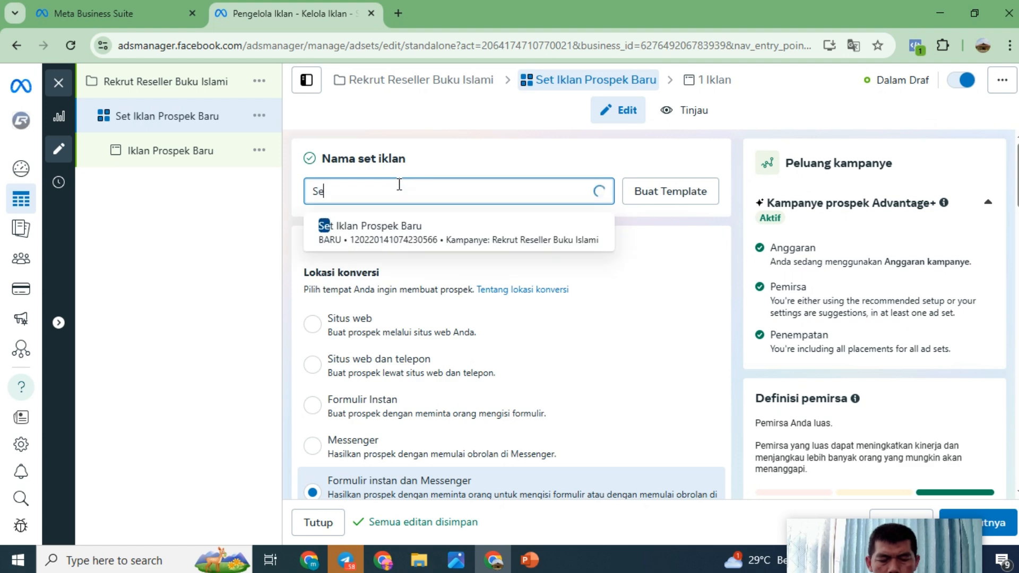
{"action": "type", "text": "t Ikla"}
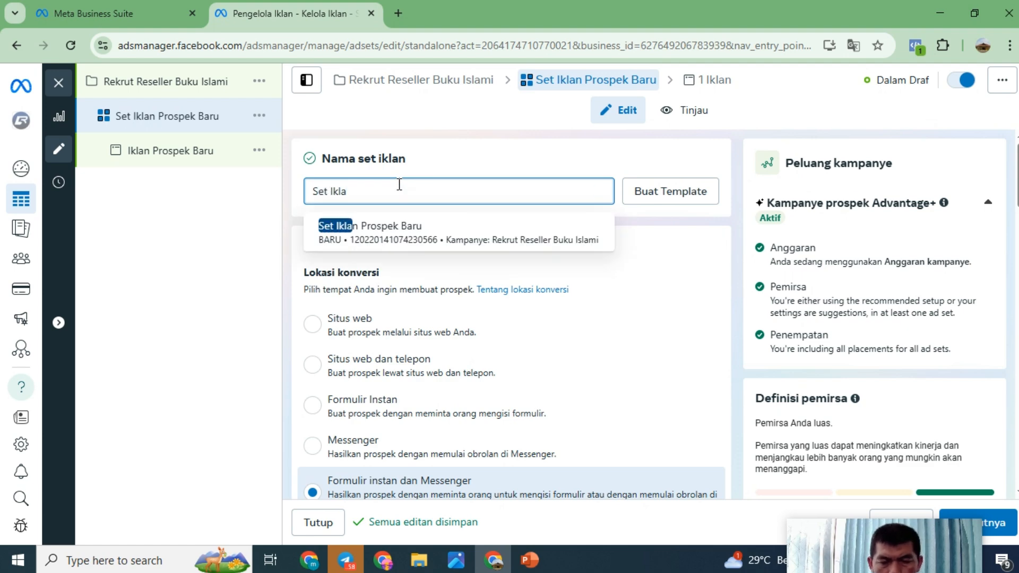
{"action": "type", "text": "n"}
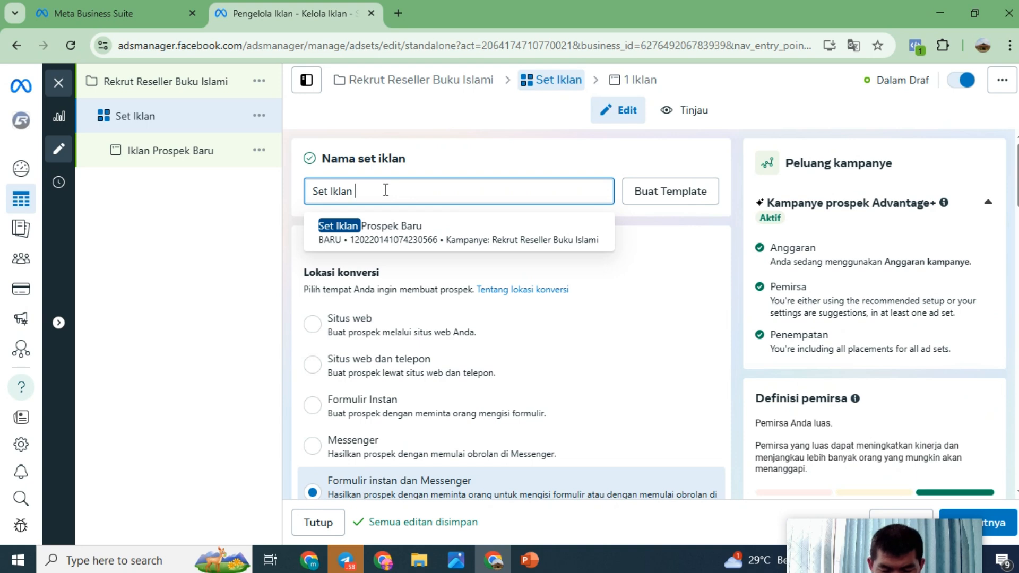
{"action": "type", "text": " Rekru"}
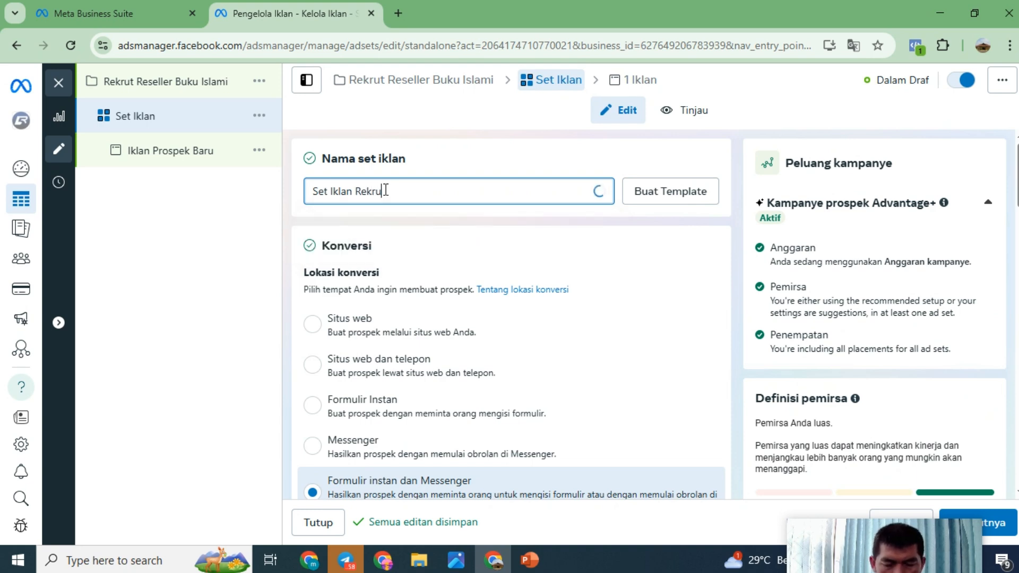
{"action": "type", "text": "t Resell"}
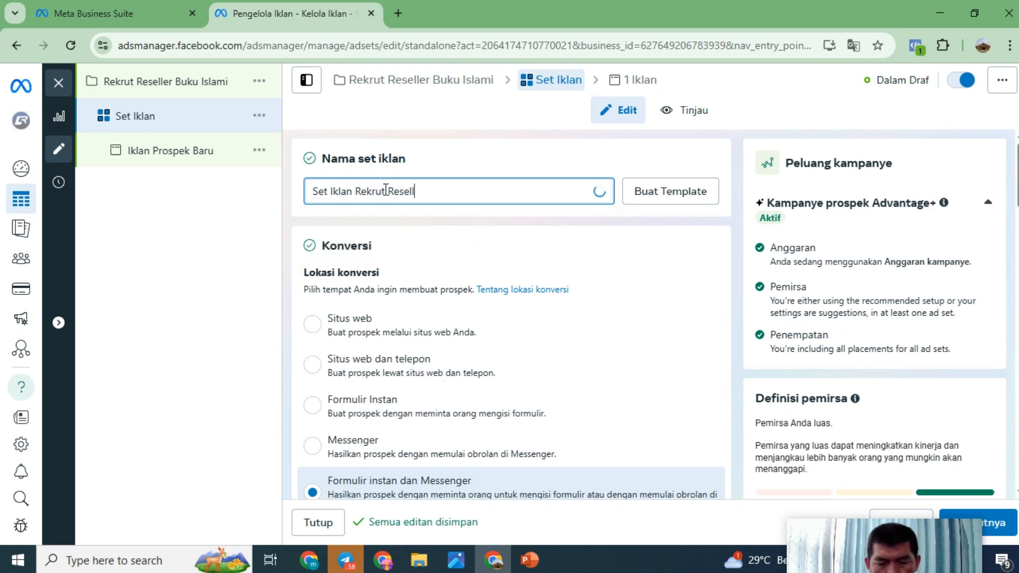
{"action": "type", "text": "er"}
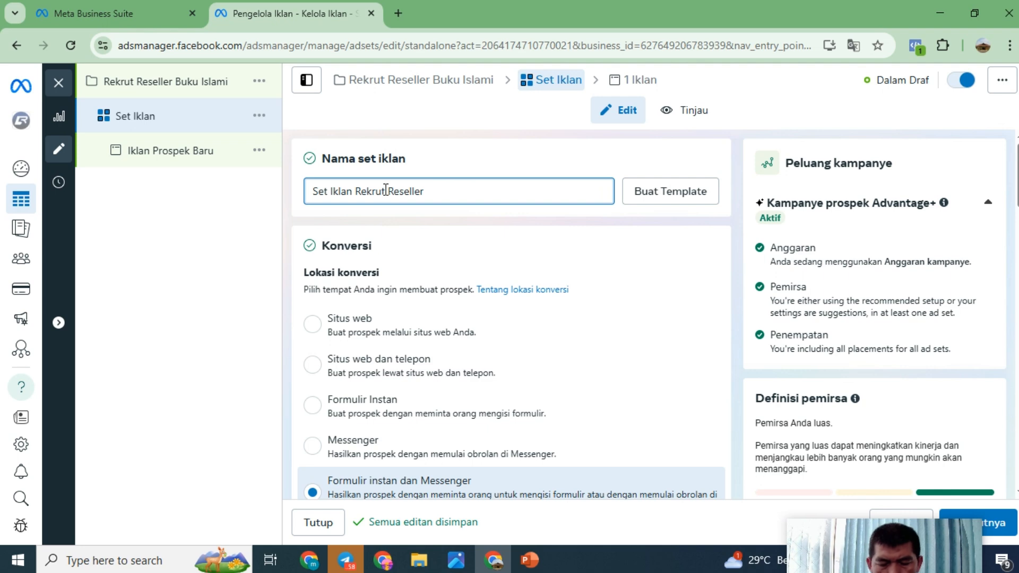
{"action": "type", "text": " Buku Islmai"}
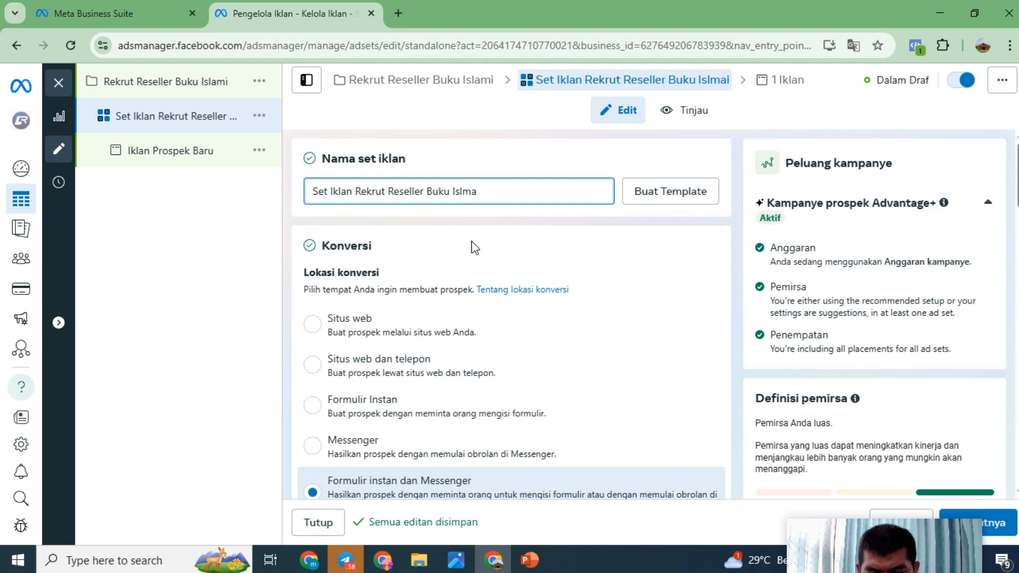
{"action": "key", "text": "BackSpace"}
{"action": "key", "text": "BackSpace"}
{"action": "type", "text": "a"}
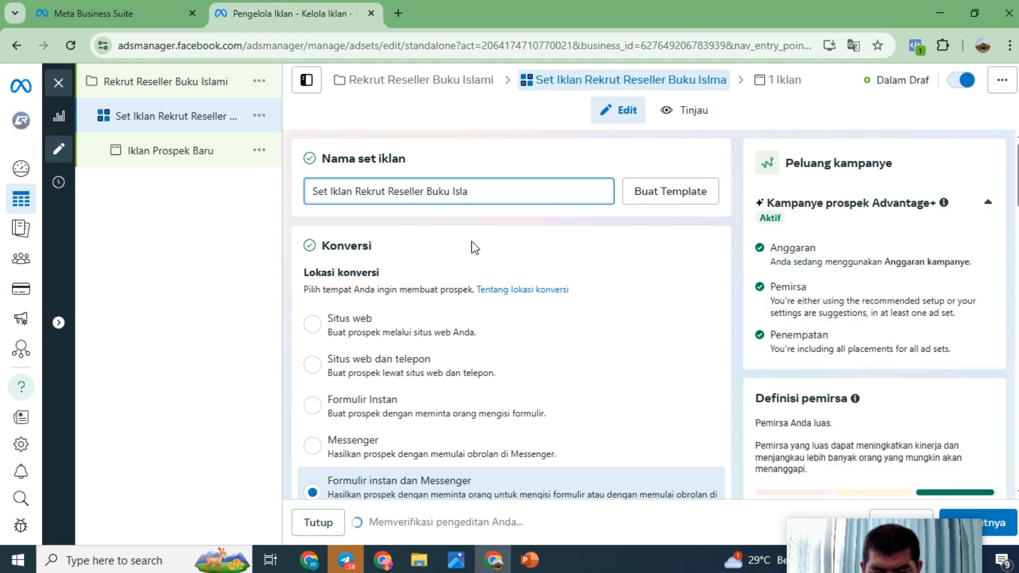
{"action": "type", "text": "mi"}
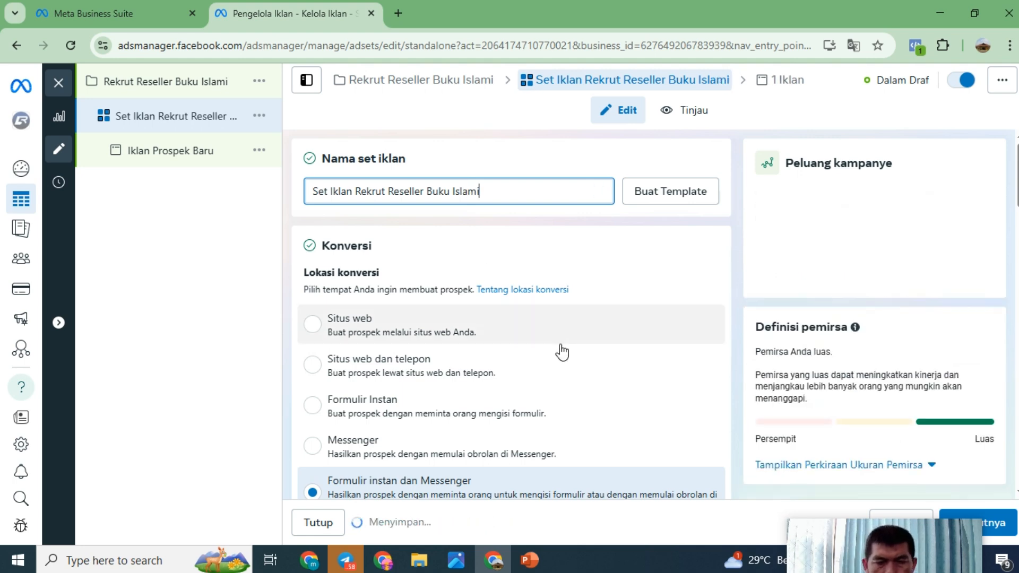
Set the ad set's conversion location (Lokasi konversi) to Situs web
{"action": "scroll", "coordinate": [501, 360], "scroll_direction": "down", "scroll_amount": 1}
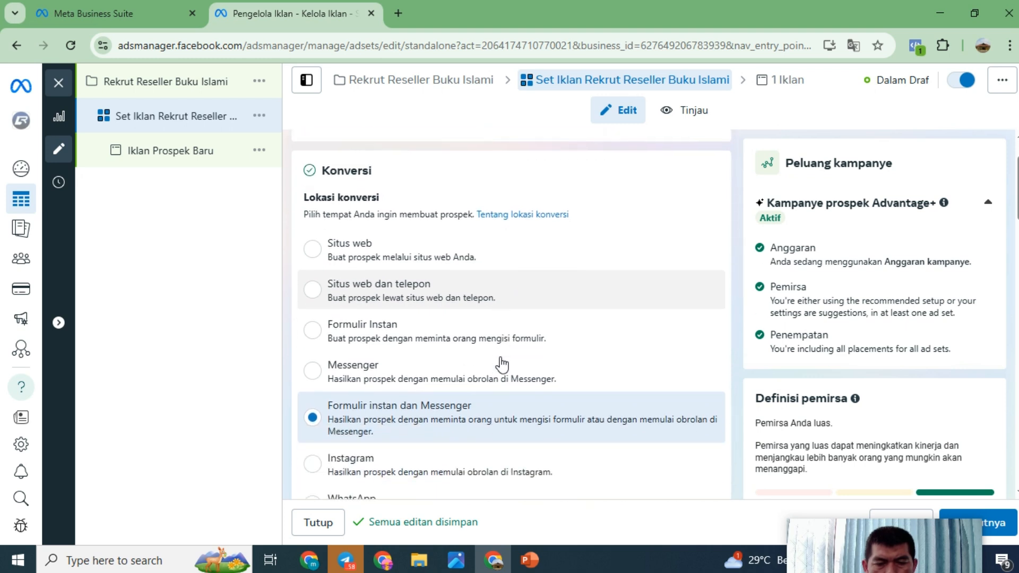
{"action": "left_click", "coordinate": [317, 249]}
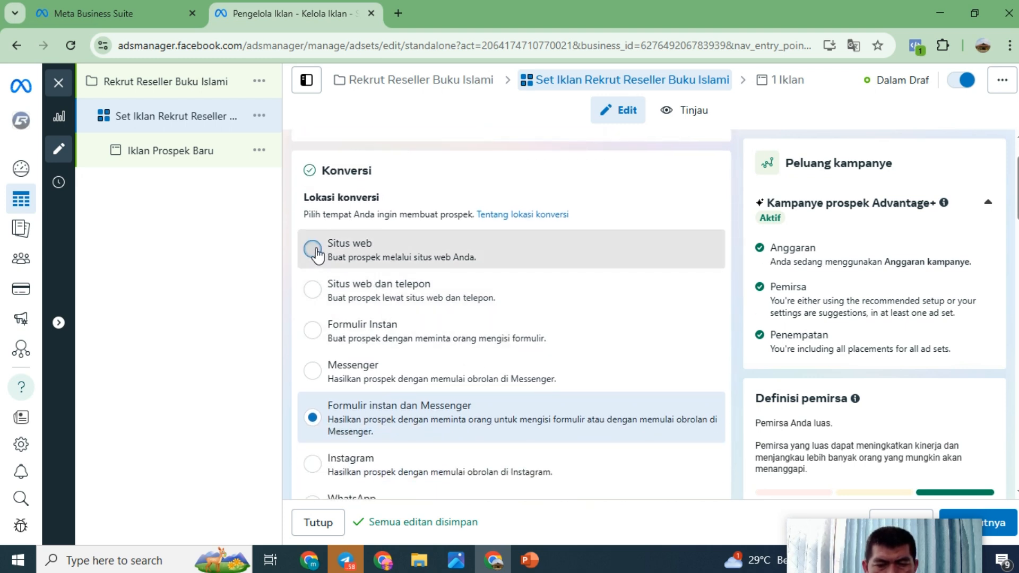
{"action": "left_click", "coordinate": [615, 260]}
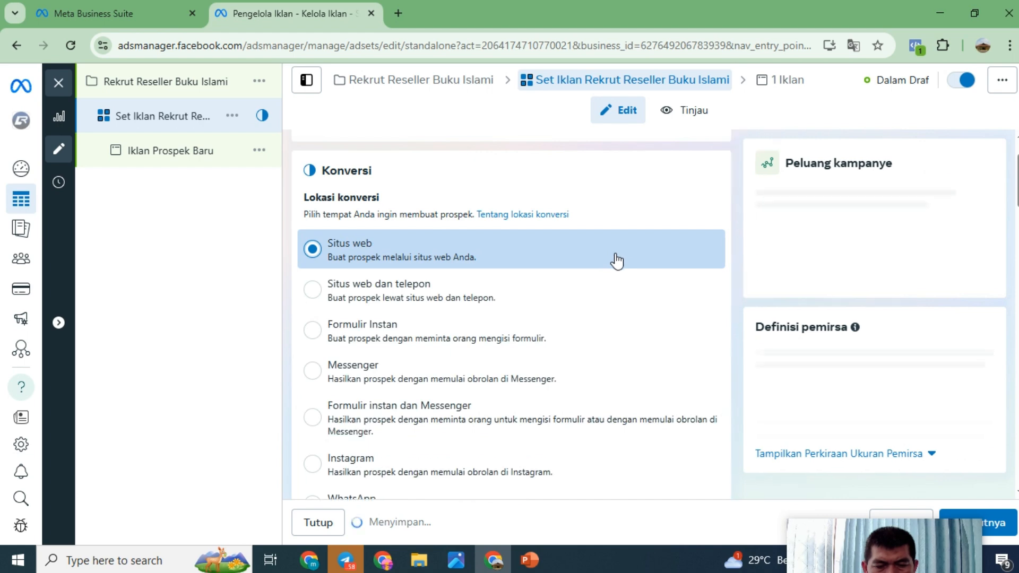
Choose Buku Baru Rezeki Erlima as the ad set's conversion dataset (Set data)
{"action": "scroll", "coordinate": [616, 260], "scroll_direction": "down", "scroll_amount": 3}
{"action": "scroll", "coordinate": [616, 260], "scroll_direction": "down", "scroll_amount": 3}
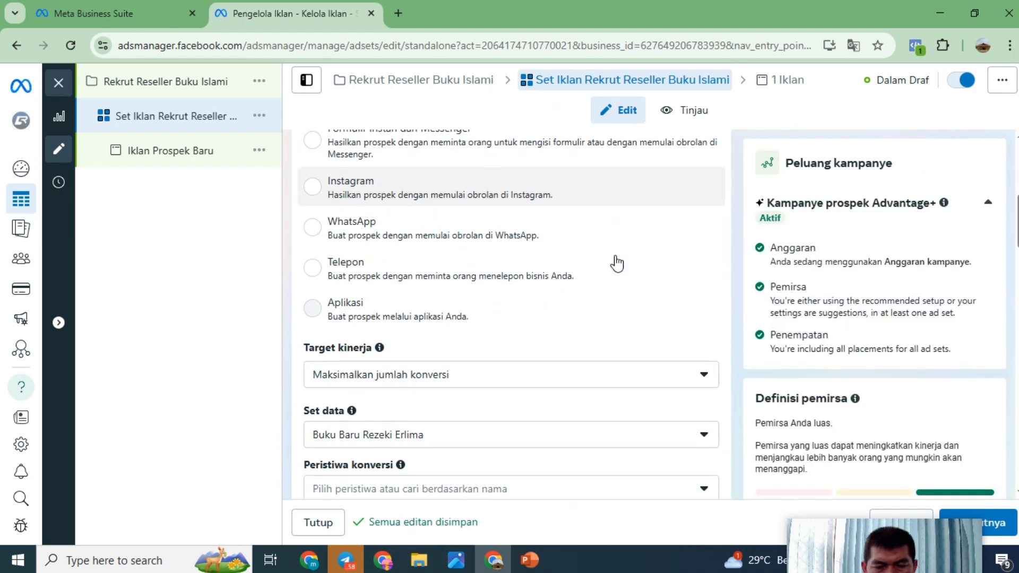
{"action": "scroll", "coordinate": [616, 261], "scroll_direction": "down", "scroll_amount": 2}
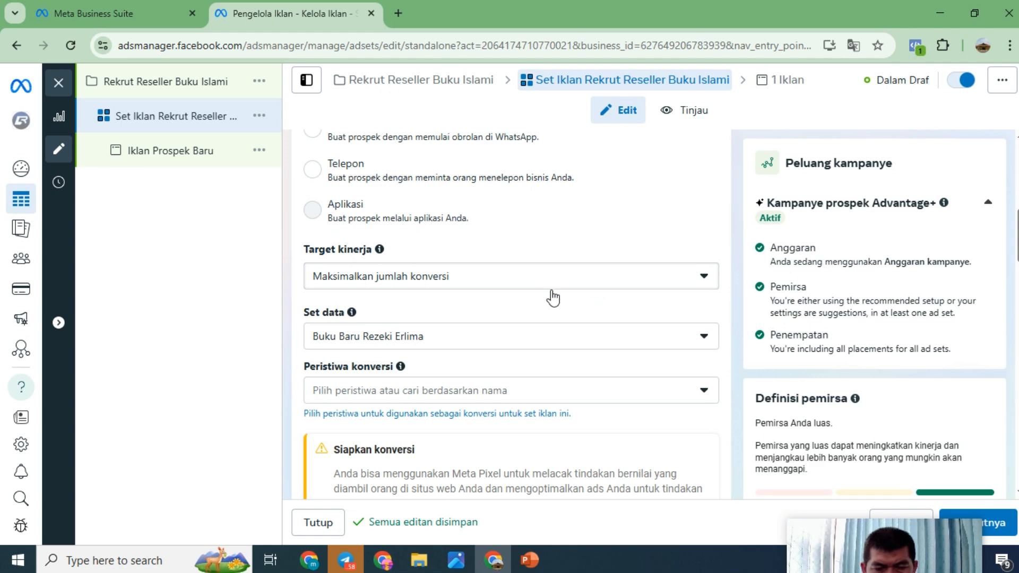
{"action": "scroll", "coordinate": [552, 298], "scroll_direction": "down", "scroll_amount": 2}
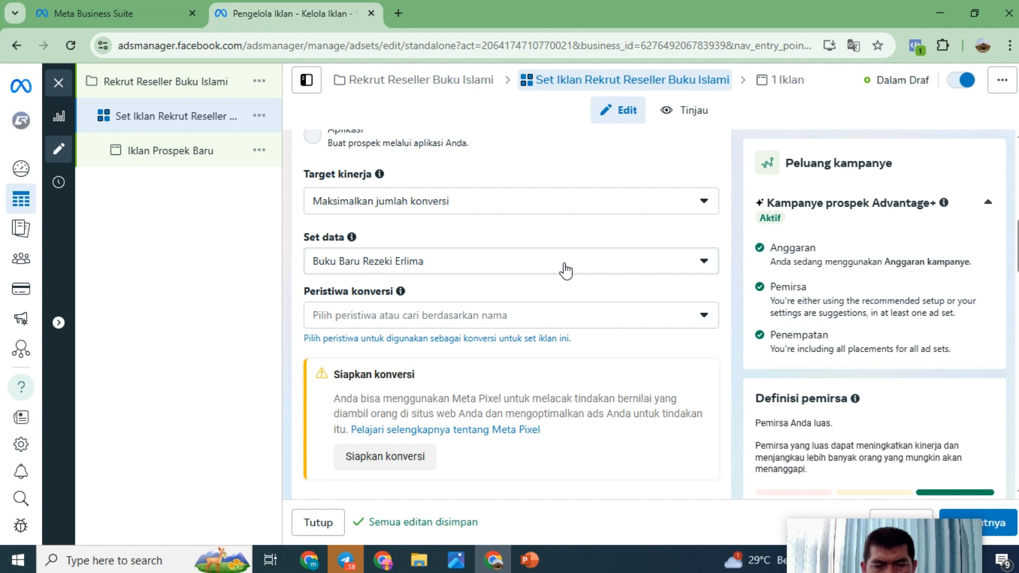
{"action": "left_click", "coordinate": [566, 271]}
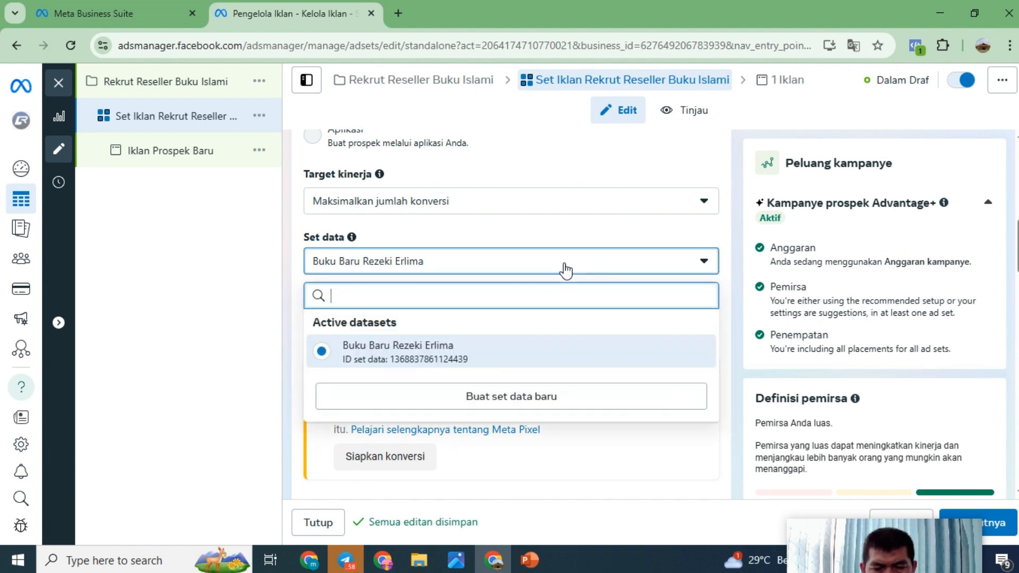
{"action": "left_click", "coordinate": [549, 362]}
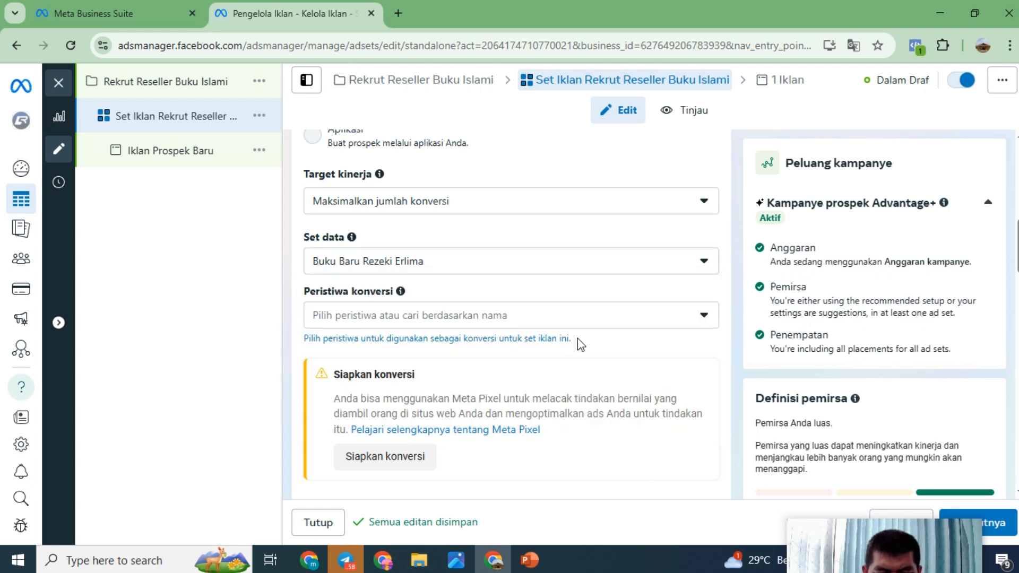
Set the ad set's conversion event (Peristiwa konversi) to Prospek
{"action": "scroll", "coordinate": [578, 340], "scroll_direction": "down", "scroll_amount": 2}
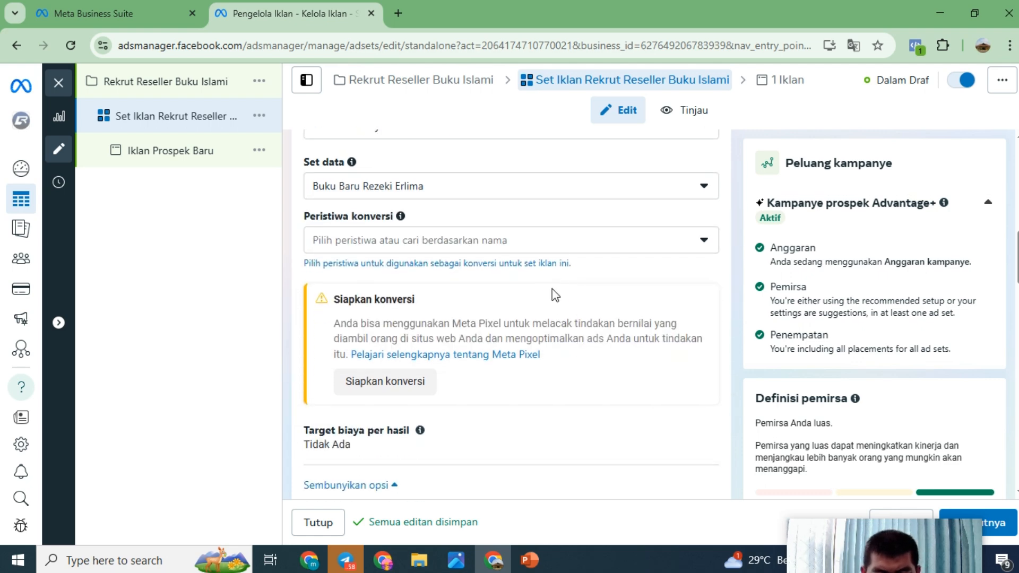
{"action": "left_click", "coordinate": [639, 246]}
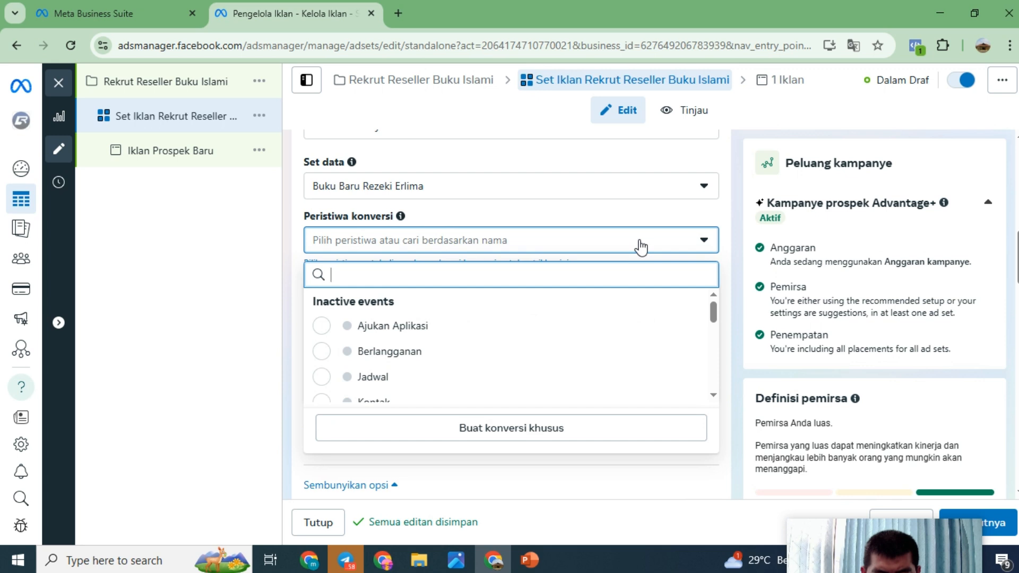
{"action": "scroll", "coordinate": [531, 319], "scroll_direction": "down", "scroll_amount": 5}
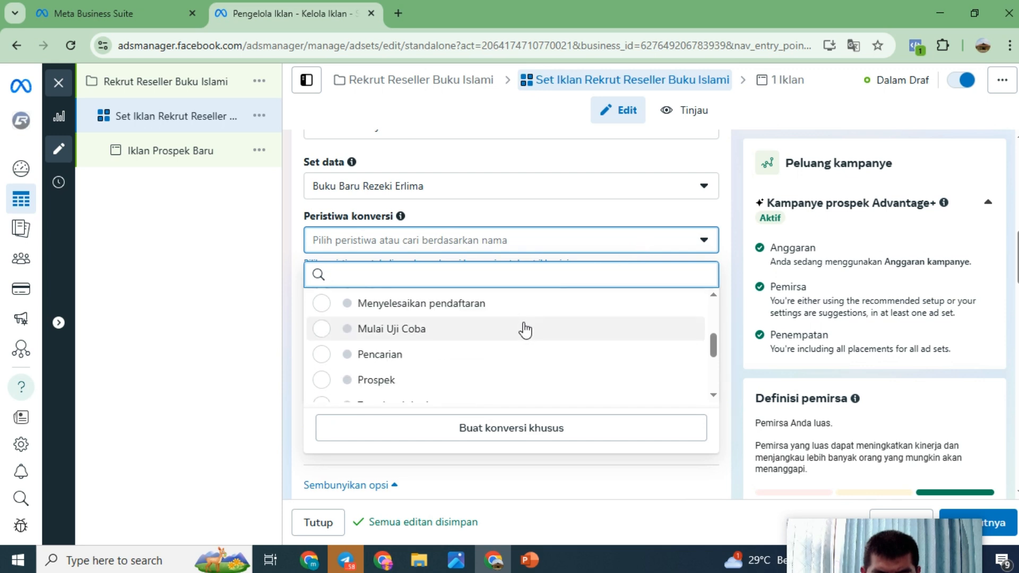
{"action": "scroll", "coordinate": [485, 342], "scroll_direction": "up", "scroll_amount": 2}
{"action": "scroll", "coordinate": [484, 346], "scroll_direction": "down", "scroll_amount": 2}
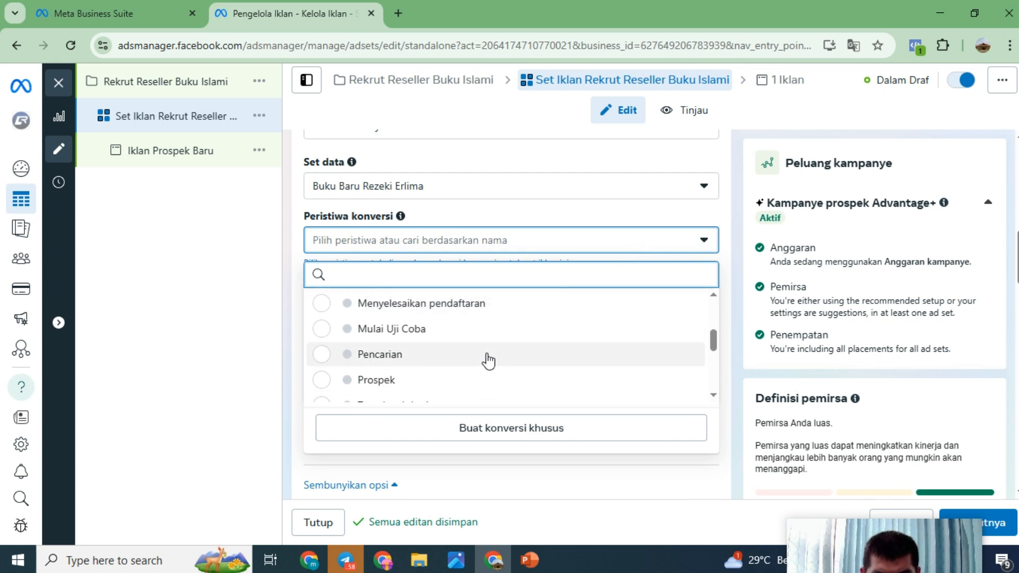
{"action": "scroll", "coordinate": [484, 353], "scroll_direction": "down", "scroll_amount": 2}
{"action": "scroll", "coordinate": [471, 351], "scroll_direction": "up", "scroll_amount": 2}
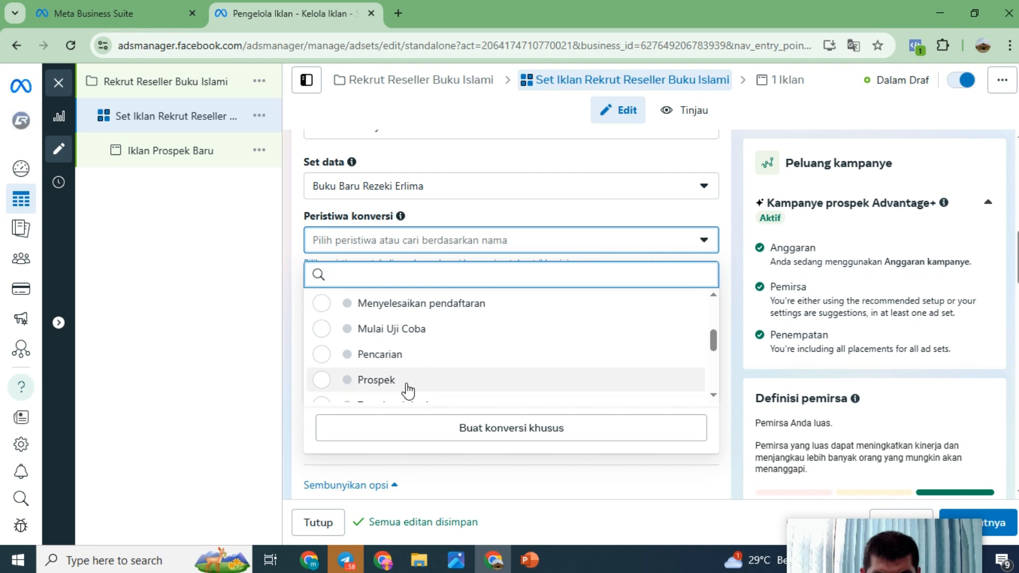
{"action": "mouse_move", "coordinate": [408, 390]}
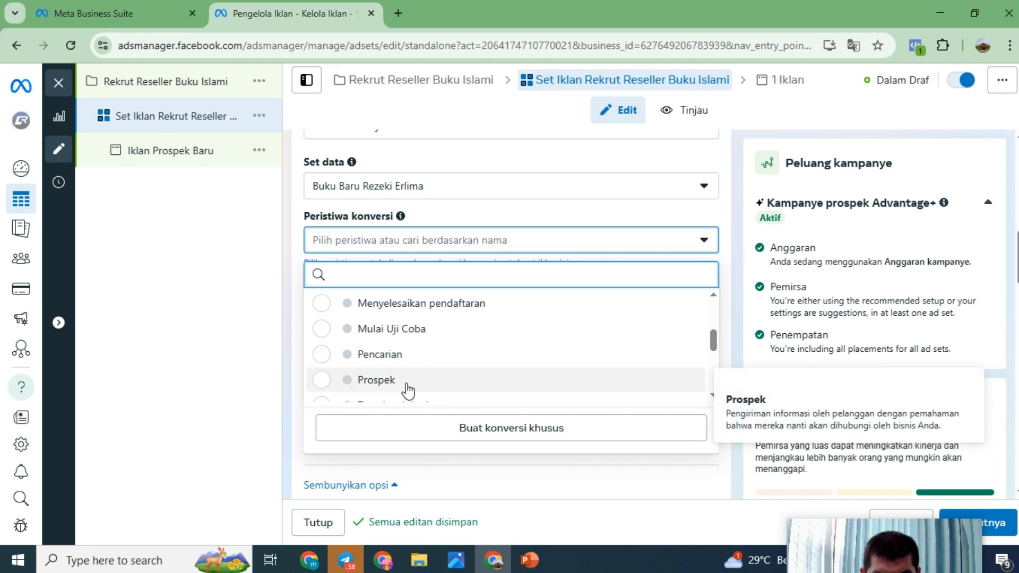
{"action": "left_click", "coordinate": [407, 390]}
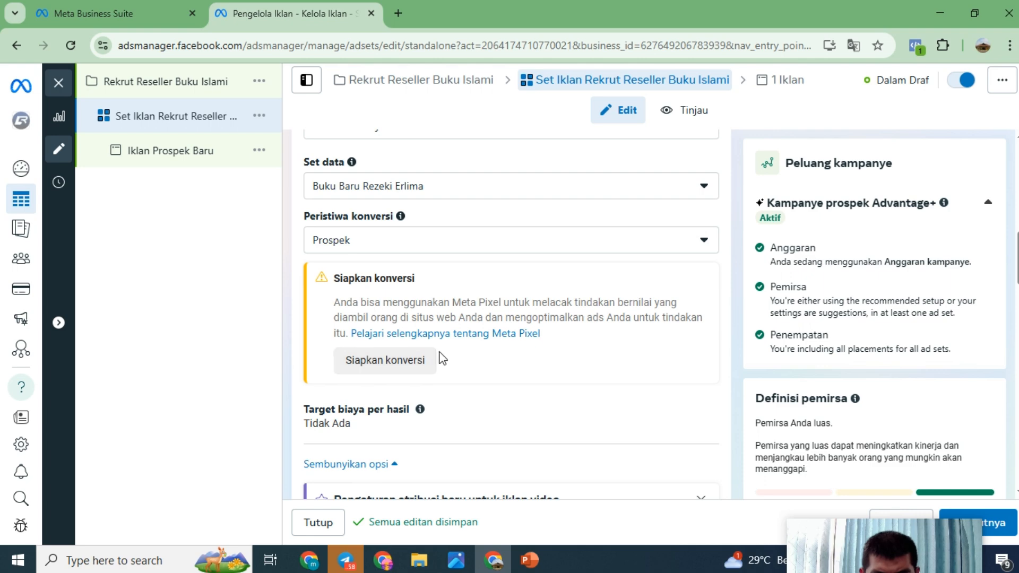
Check the available conversion tracking methods and the ad set's attribution settings (Pengaturan atribusi)
{"action": "left_click", "coordinate": [409, 362]}
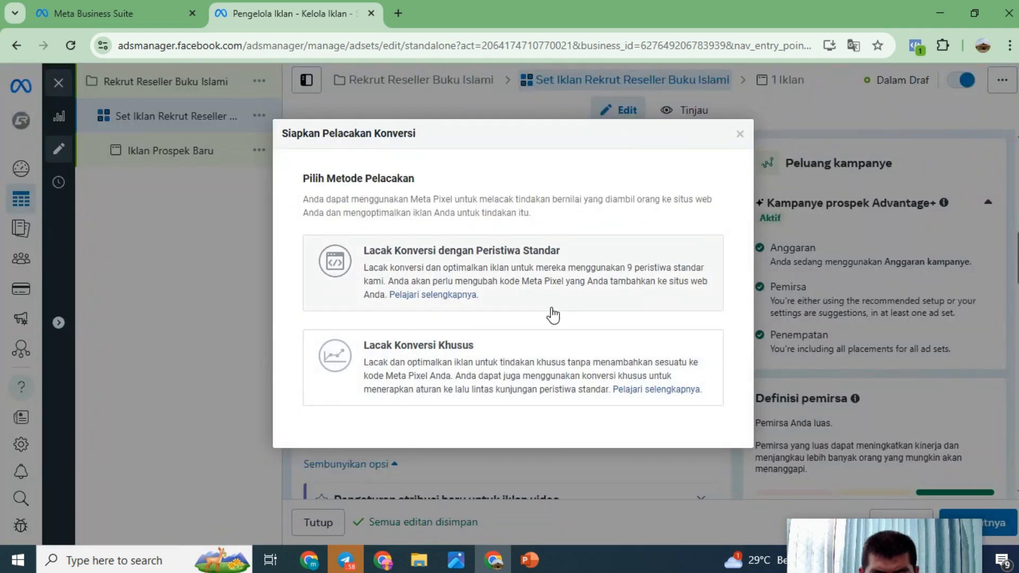
{"action": "left_click", "coordinate": [740, 134]}
{"action": "scroll", "coordinate": [548, 345], "scroll_direction": "down", "scroll_amount": 4}
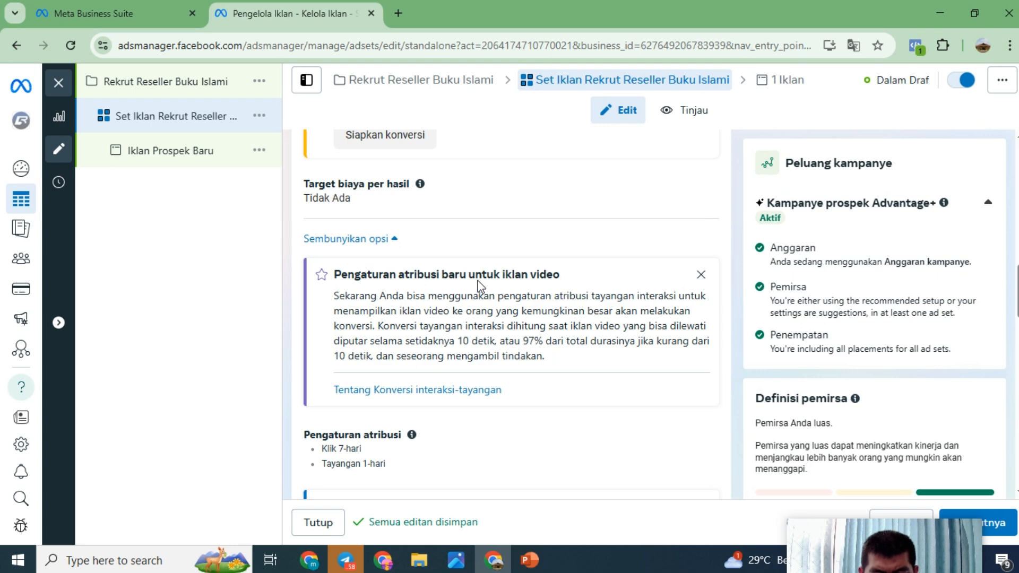
{"action": "scroll", "coordinate": [493, 273], "scroll_direction": "down", "scroll_amount": 3}
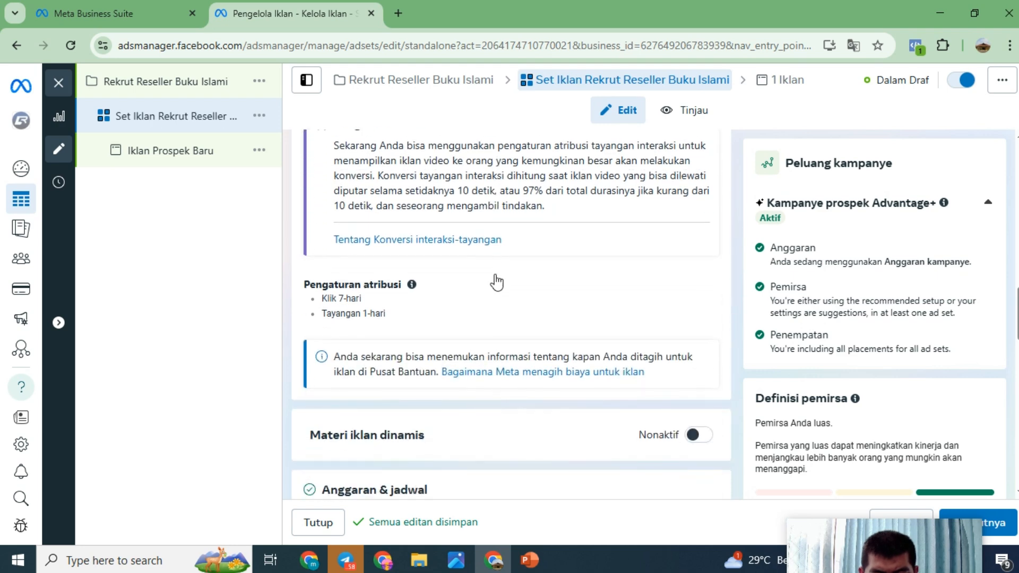
{"action": "left_click", "coordinate": [508, 309]}
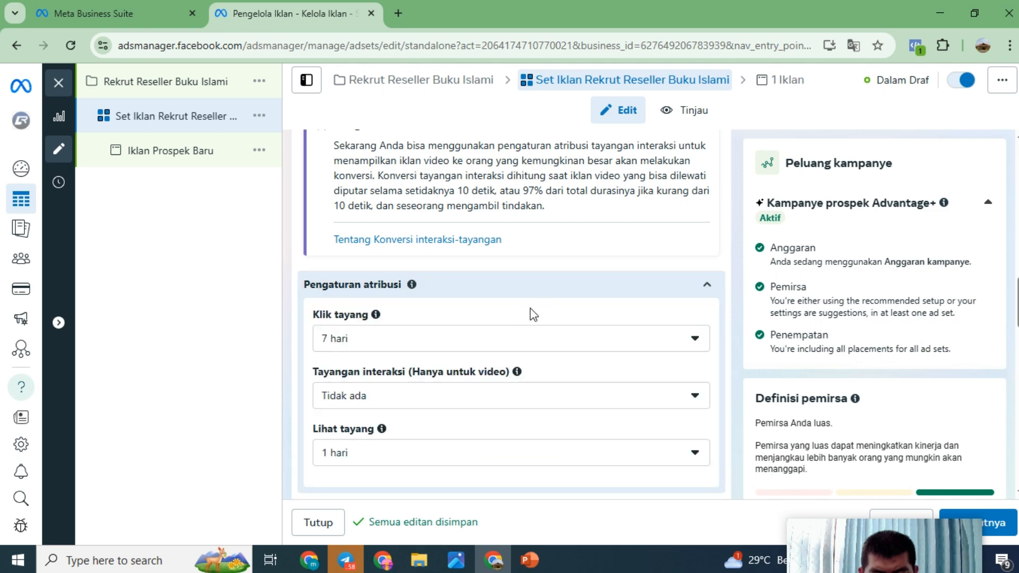
{"action": "left_click", "coordinate": [631, 347]}
{"action": "left_click", "coordinate": [624, 346]}
{"action": "scroll", "coordinate": [519, 350], "scroll_direction": "down", "scroll_amount": 2}
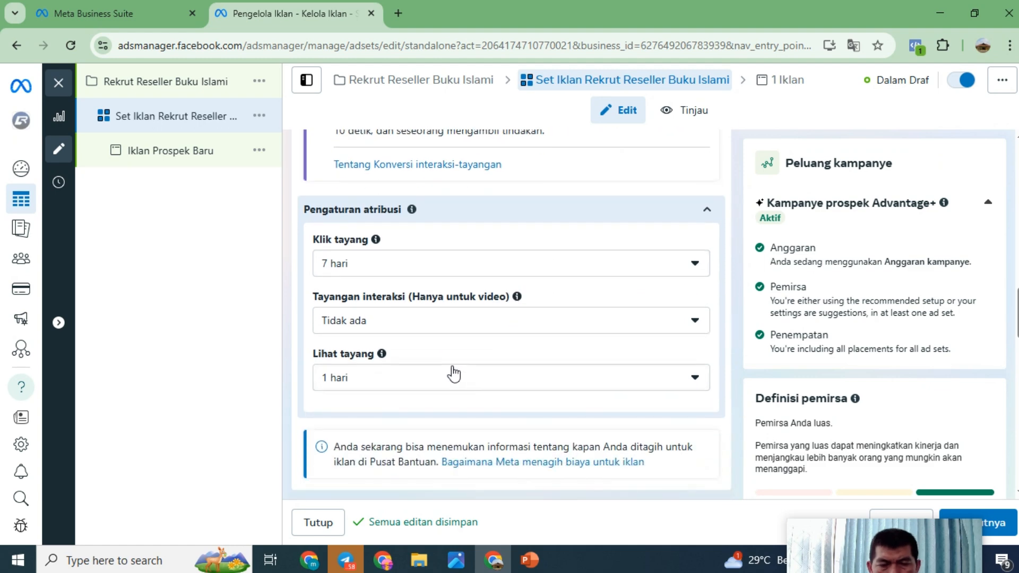
Set the ad set's start time (Tanggal mulai) to 20:00 WIB on 19 Maret 2025
{"action": "scroll", "coordinate": [492, 305], "scroll_direction": "down", "scroll_amount": 4}
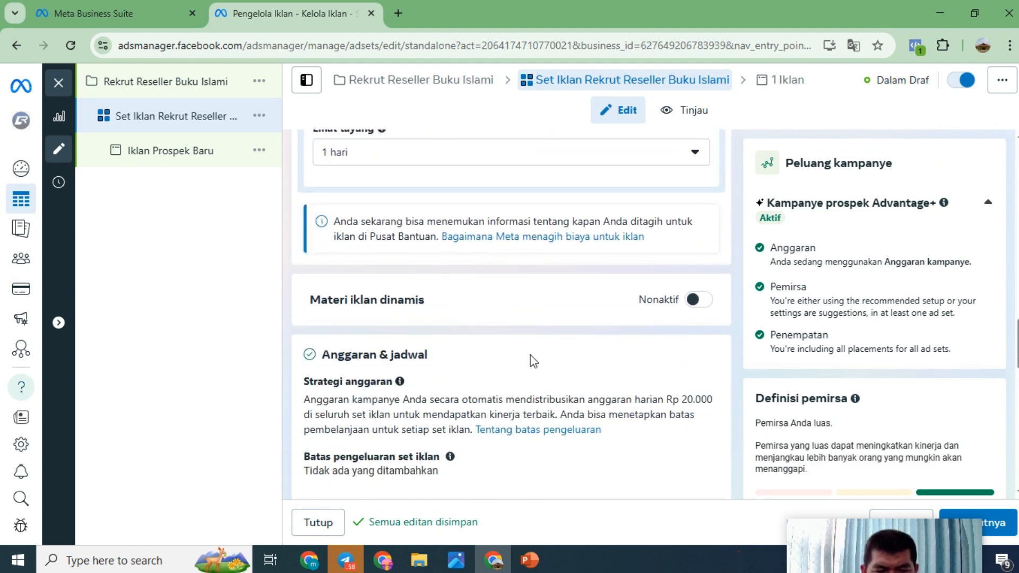
{"action": "scroll", "coordinate": [525, 363], "scroll_direction": "down", "scroll_amount": 1}
{"action": "scroll", "coordinate": [552, 332], "scroll_direction": "down", "scroll_amount": 2}
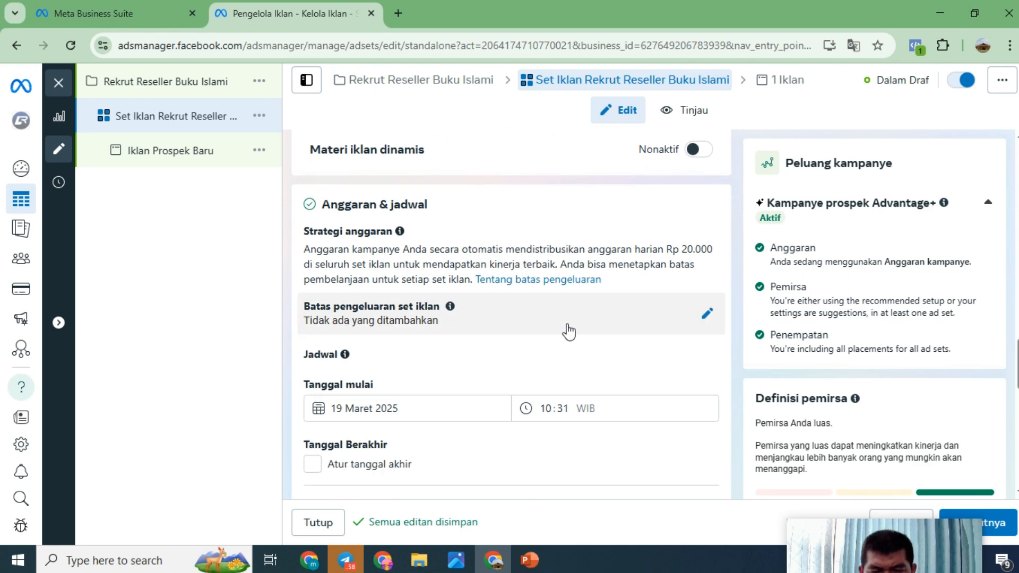
{"action": "scroll", "coordinate": [508, 306], "scroll_direction": "down", "scroll_amount": 1}
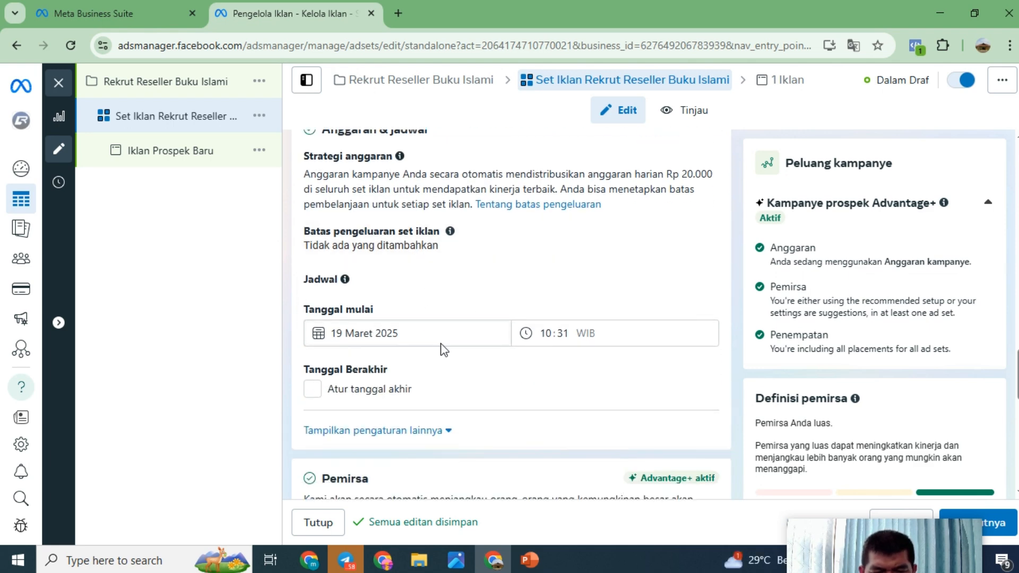
{"action": "left_click", "coordinate": [425, 336]}
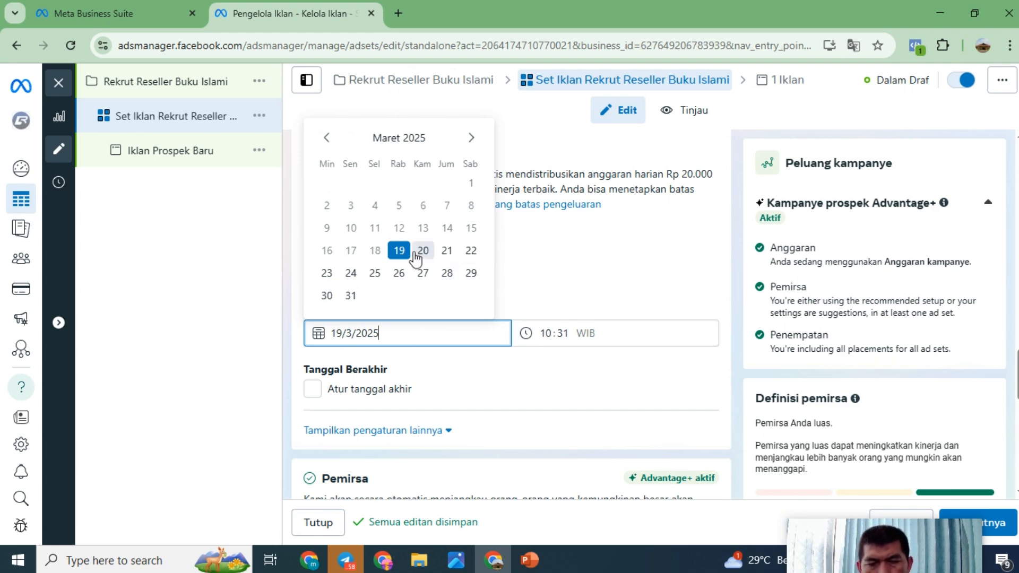
{"action": "left_click", "coordinate": [553, 337]}
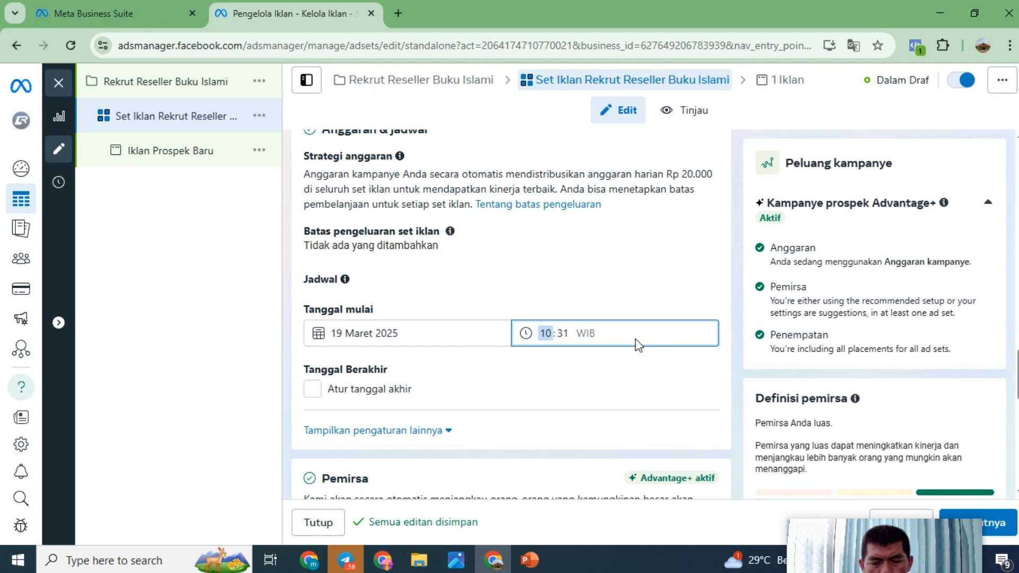
{"action": "left_click", "coordinate": [643, 309]}
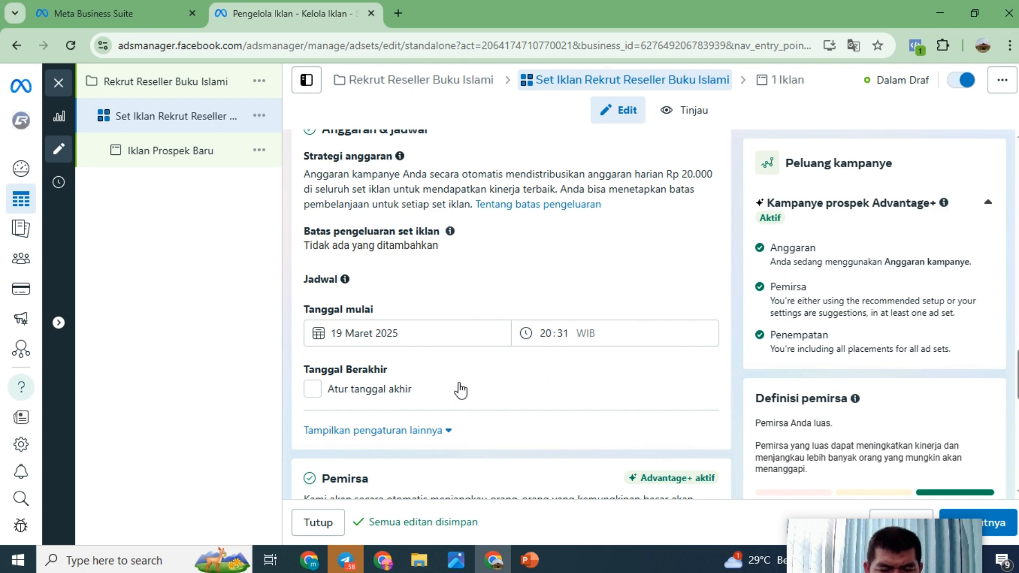
{"action": "scroll", "coordinate": [458, 389], "scroll_direction": "down", "scroll_amount": 2}
{"action": "scroll", "coordinate": [458, 380], "scroll_direction": "up", "scroll_amount": 2}
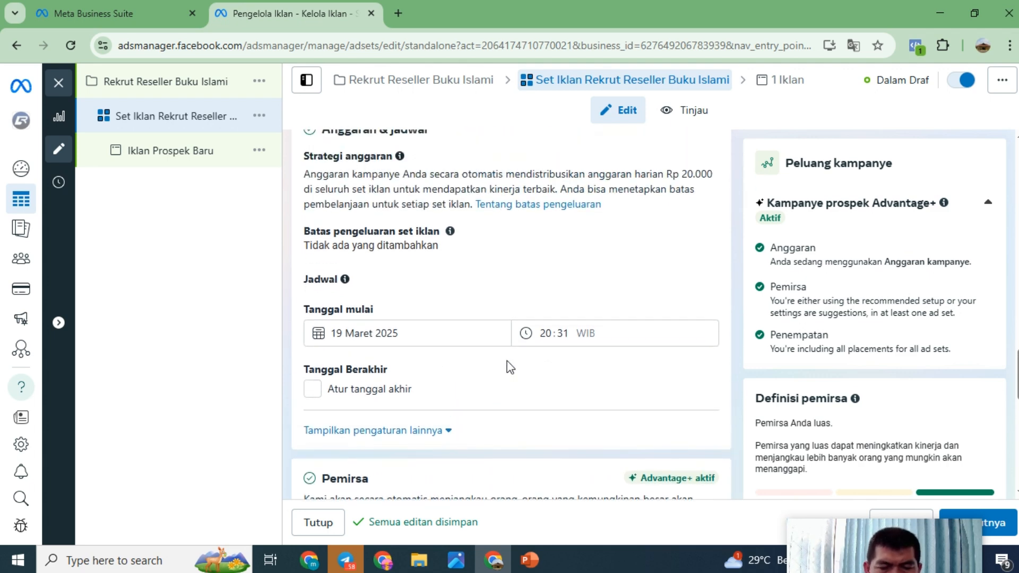
{"action": "left_click", "coordinate": [567, 334]}
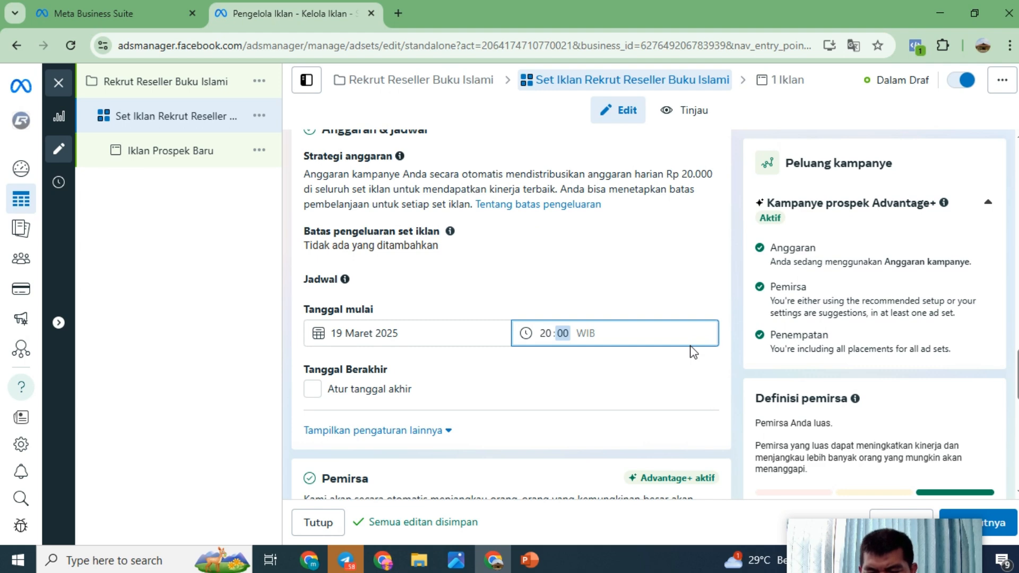
{"action": "scroll", "coordinate": [603, 400], "scroll_direction": "down", "scroll_amount": 2}
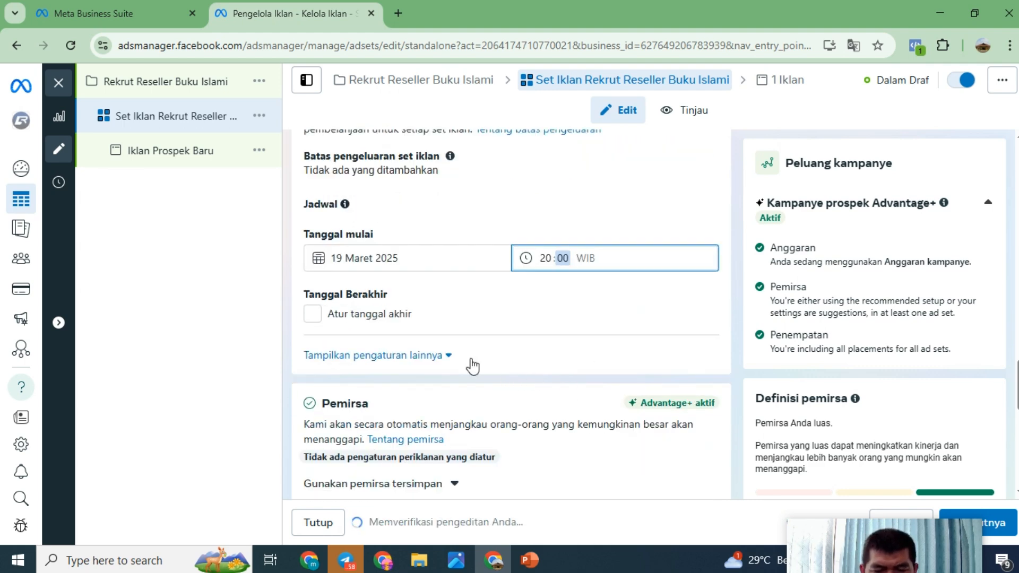
Review the AdSet/Set Iklan definition slide in PowerPoint and return to the ad set in Ads Manager
{"action": "scroll", "coordinate": [582, 371], "scroll_direction": "down", "scroll_amount": 4}
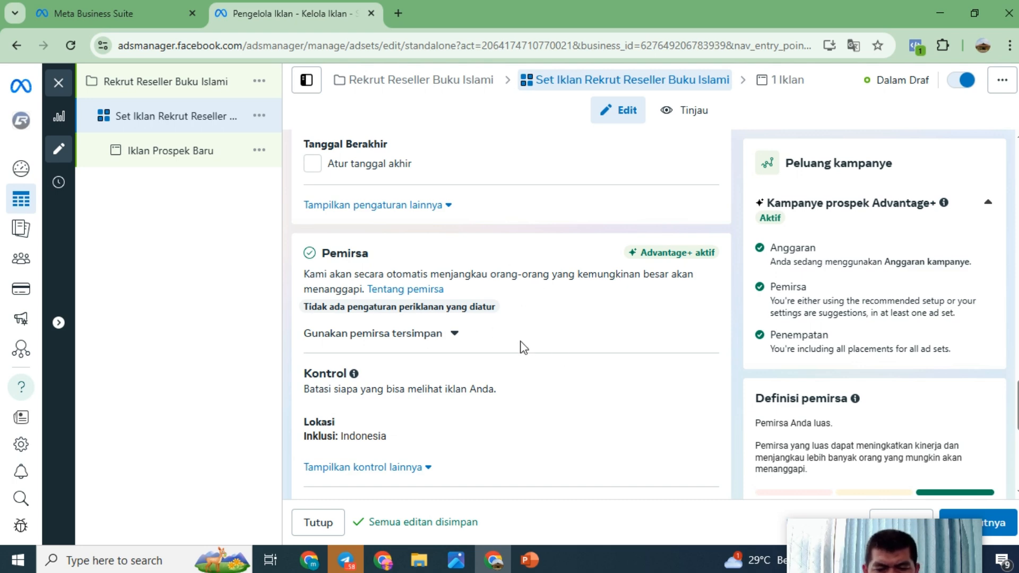
{"action": "scroll", "coordinate": [521, 369], "scroll_direction": "down", "scroll_amount": 2}
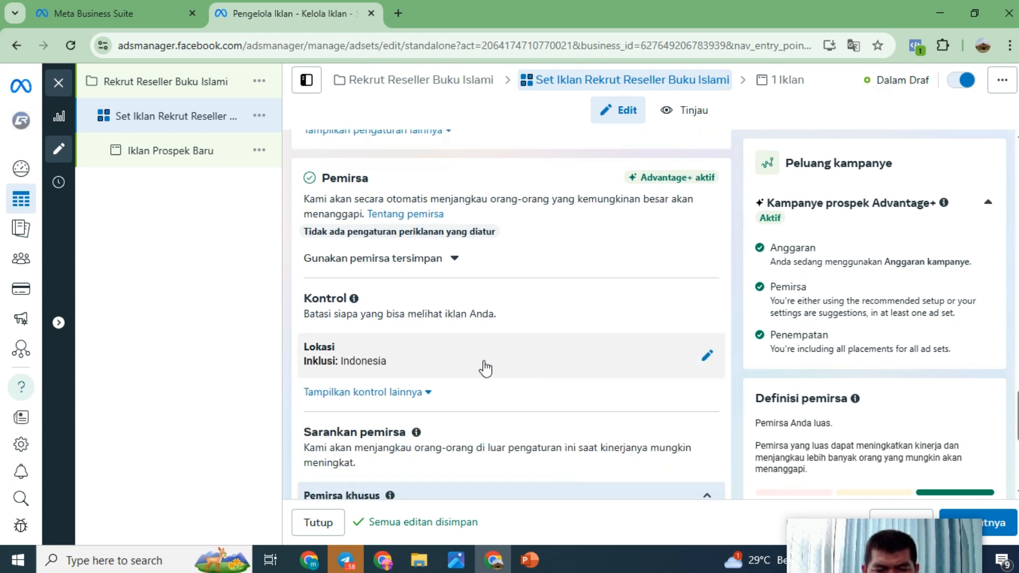
{"action": "scroll", "coordinate": [561, 302], "scroll_direction": "up", "scroll_amount": 3}
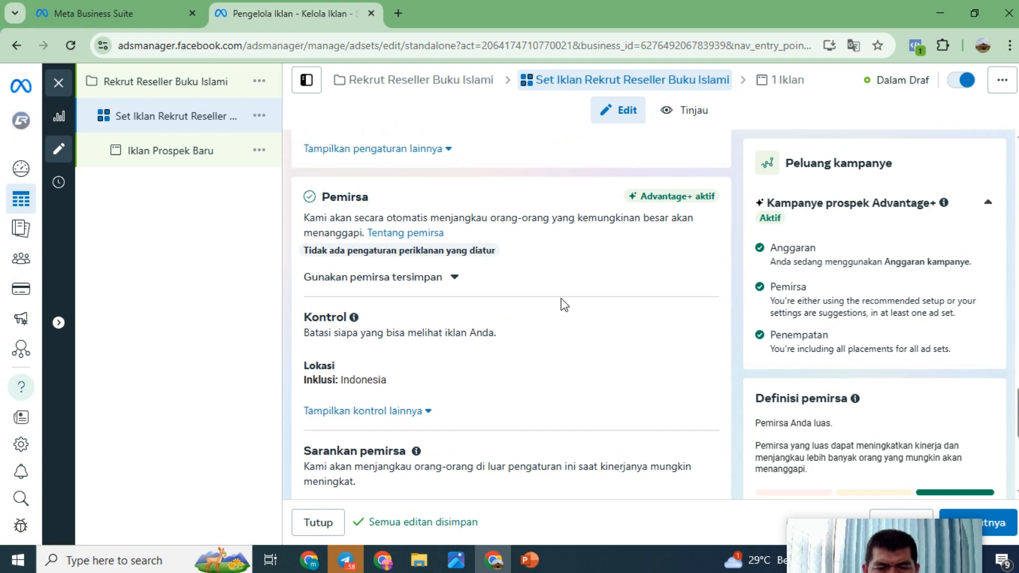
{"action": "left_click", "coordinate": [530, 561]}
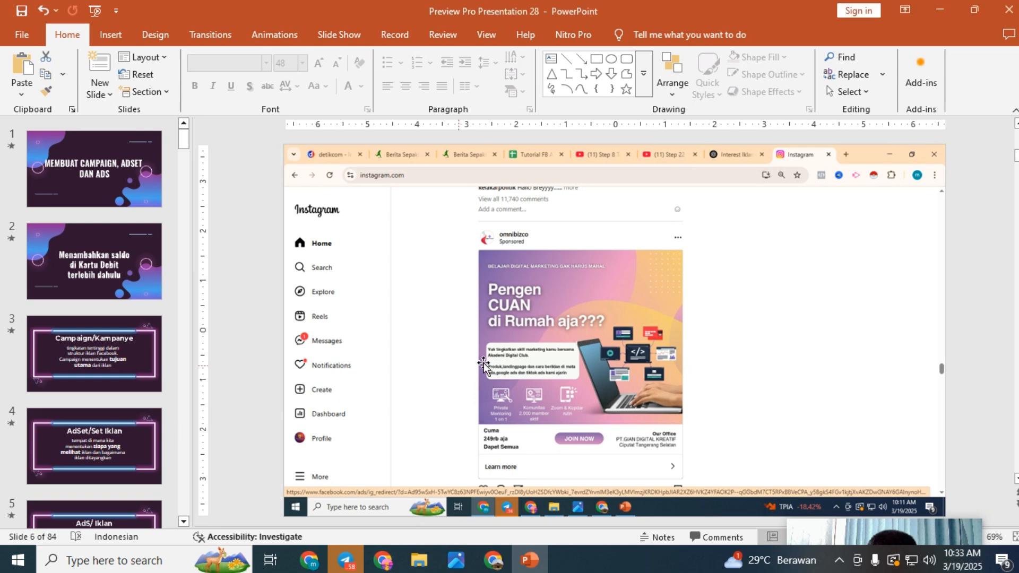
{"action": "left_click", "coordinate": [92, 444]}
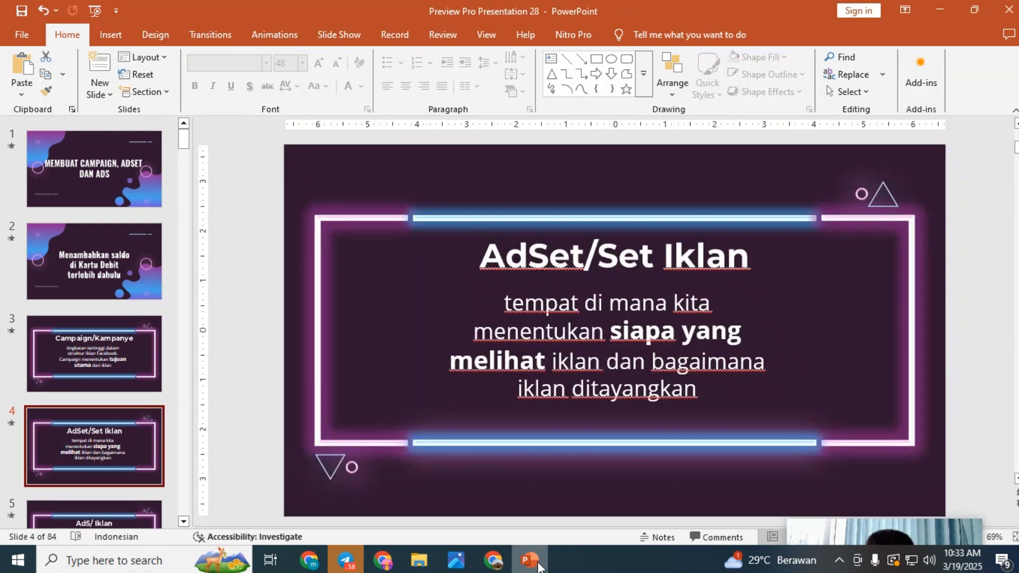
{"action": "mouse_move", "coordinate": [495, 570]}
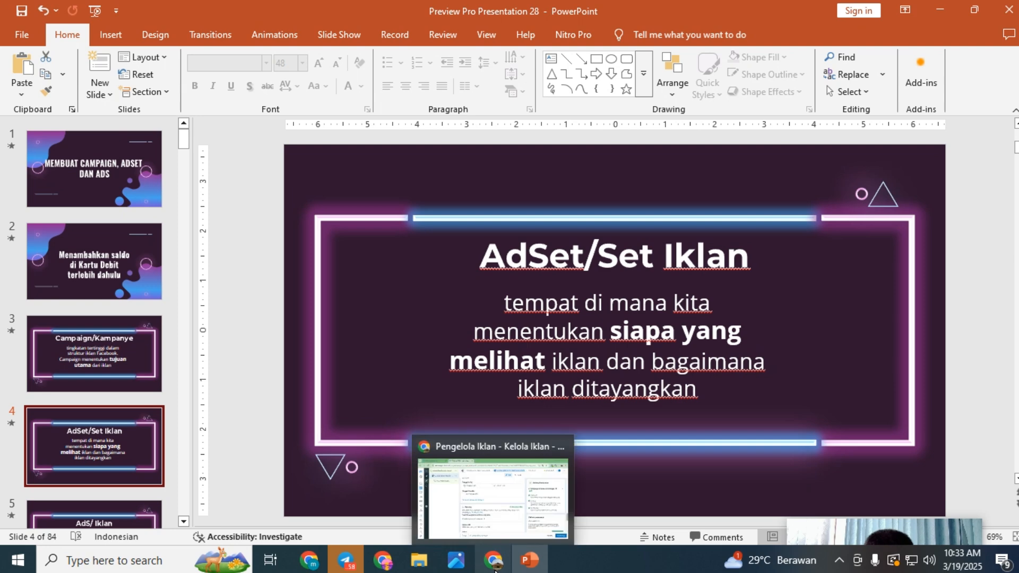
{"action": "left_click", "coordinate": [482, 518]}
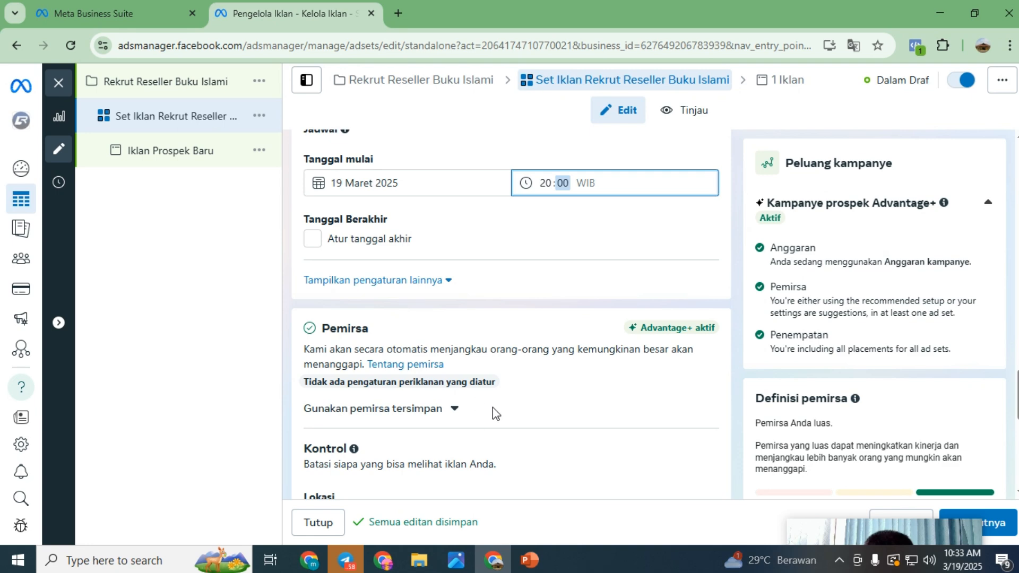
Exclude (Kecualikan) the province of Papua, Indonesia from the ad set's audience locations (Lokasi)
{"action": "scroll", "coordinate": [492, 405], "scroll_direction": "down", "scroll_amount": 1}
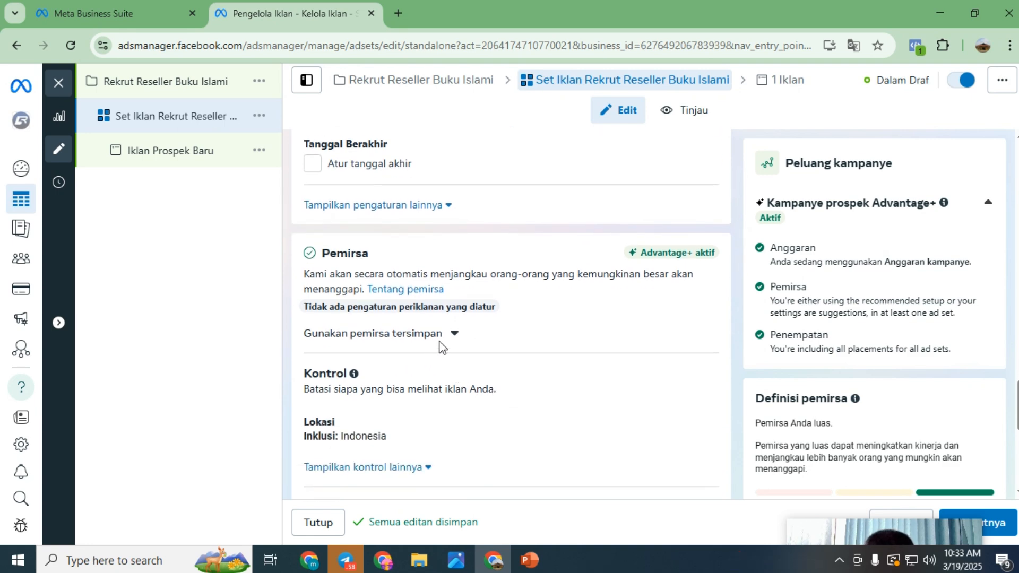
{"action": "scroll", "coordinate": [454, 365], "scroll_direction": "down", "scroll_amount": 1}
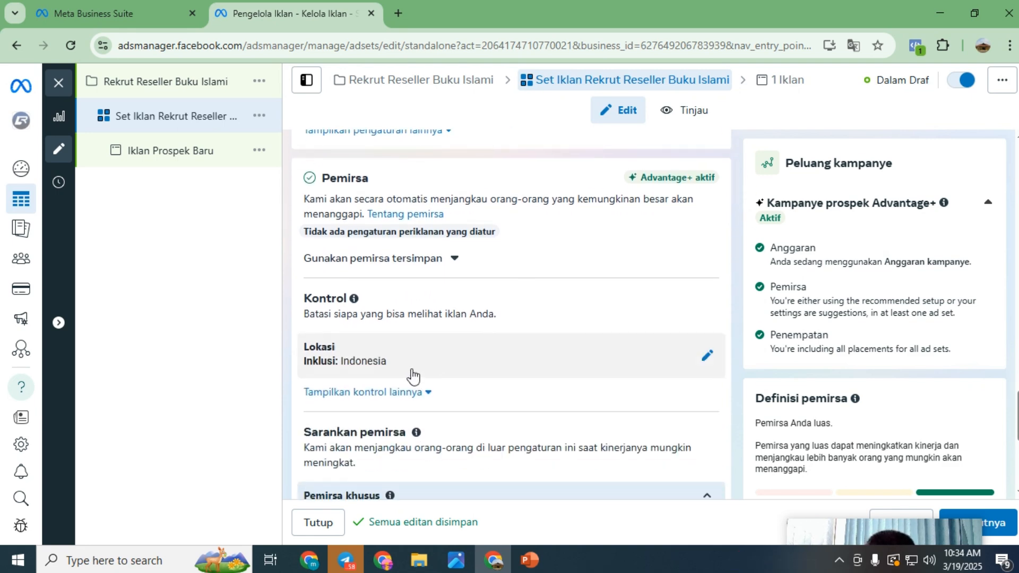
{"action": "left_click", "coordinate": [708, 357]}
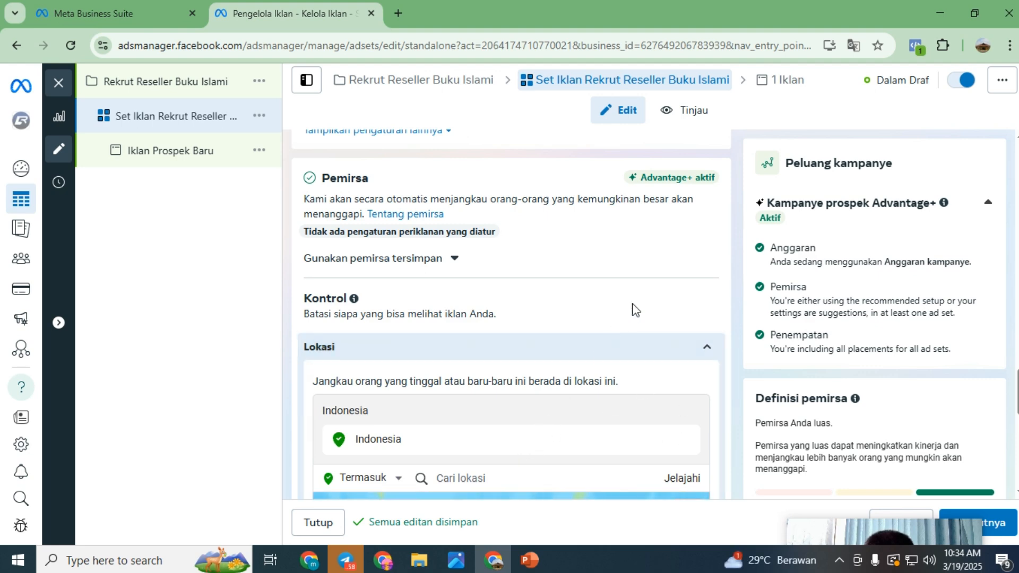
{"action": "scroll", "coordinate": [632, 309], "scroll_direction": "down", "scroll_amount": 2}
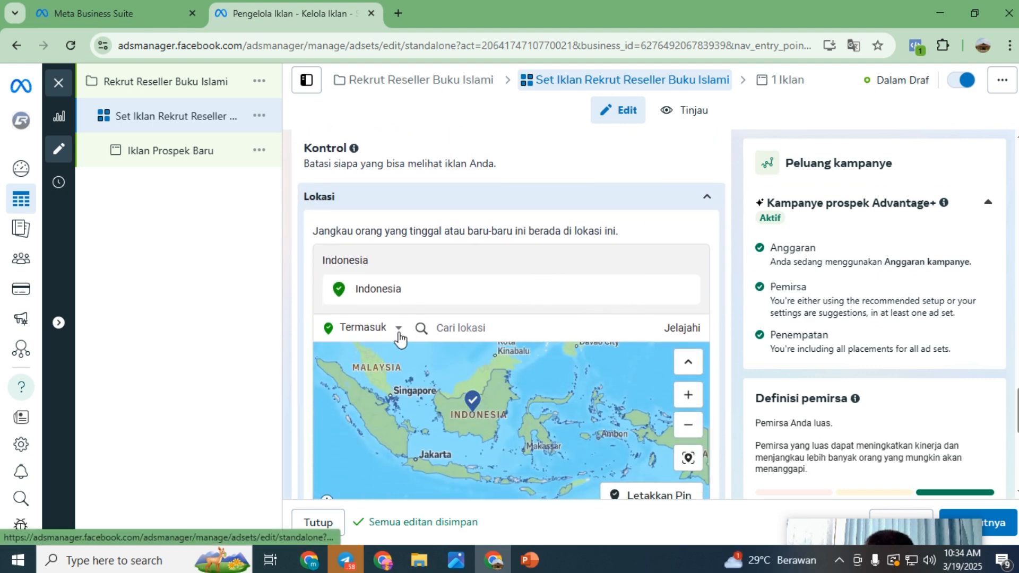
{"action": "left_click", "coordinate": [399, 333]}
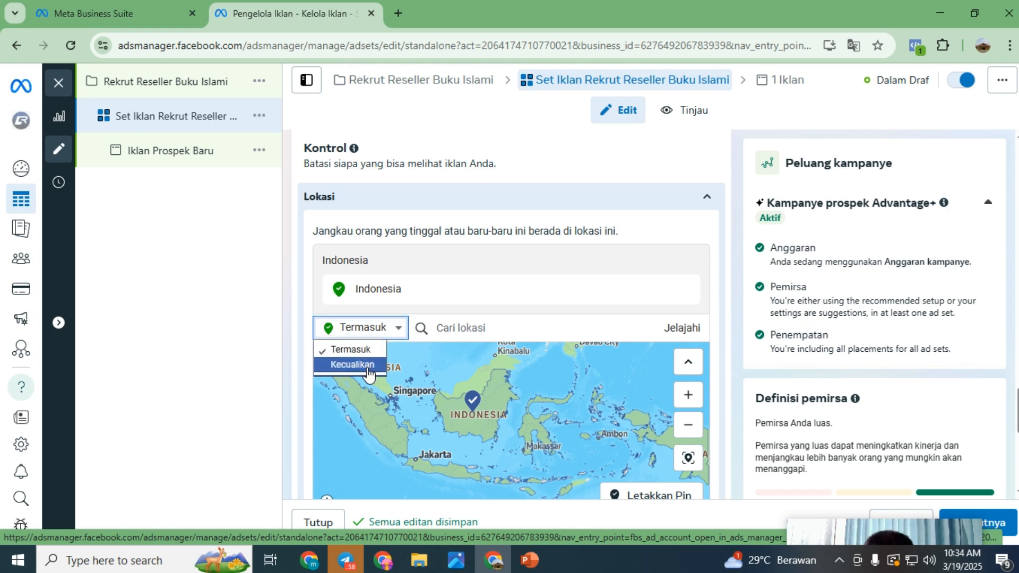
{"action": "left_click", "coordinate": [353, 365]}
{"action": "left_click", "coordinate": [499, 329]}
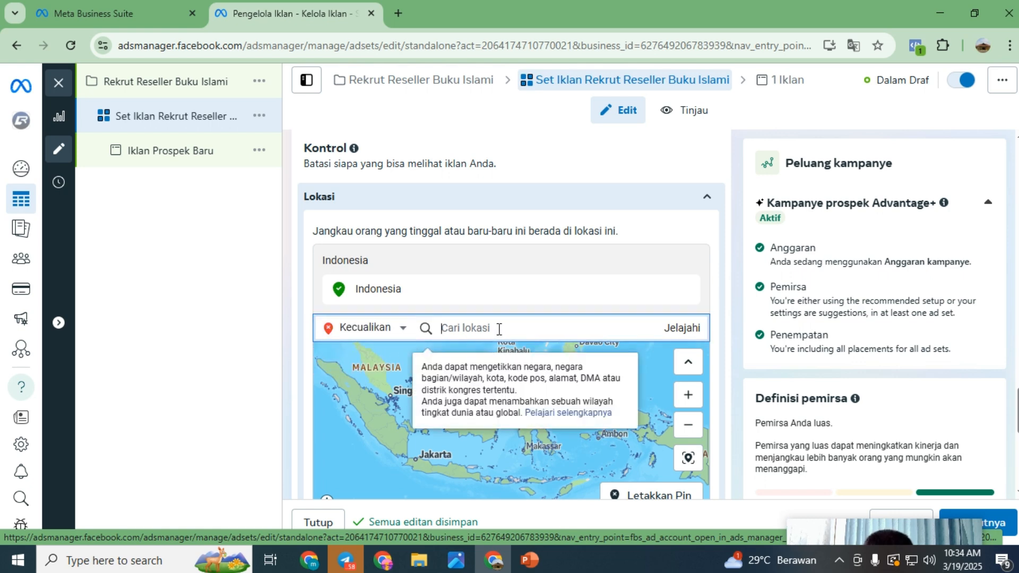
{"action": "type", "text": "Papua"}
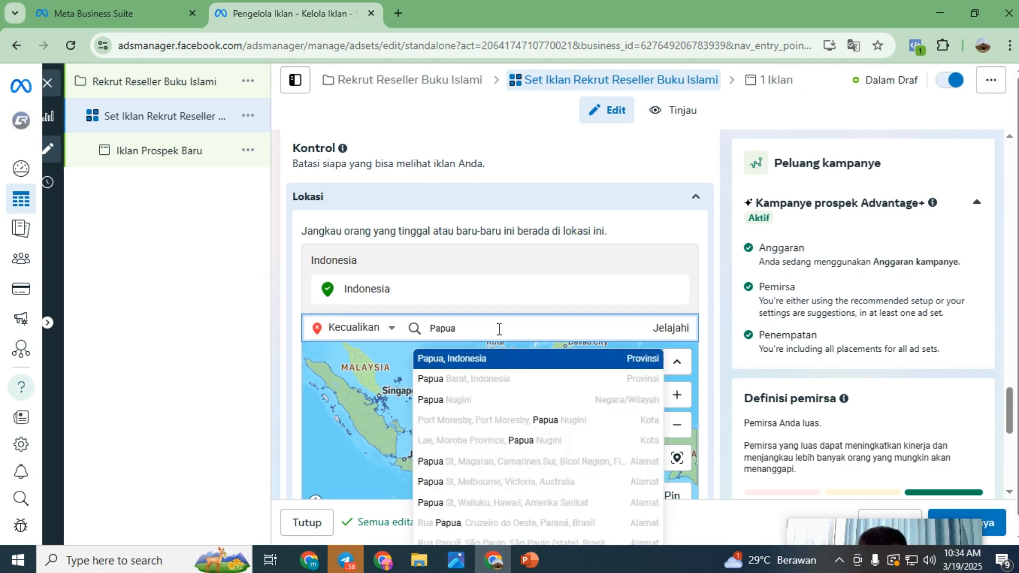
{"action": "left_click", "coordinate": [494, 362]}
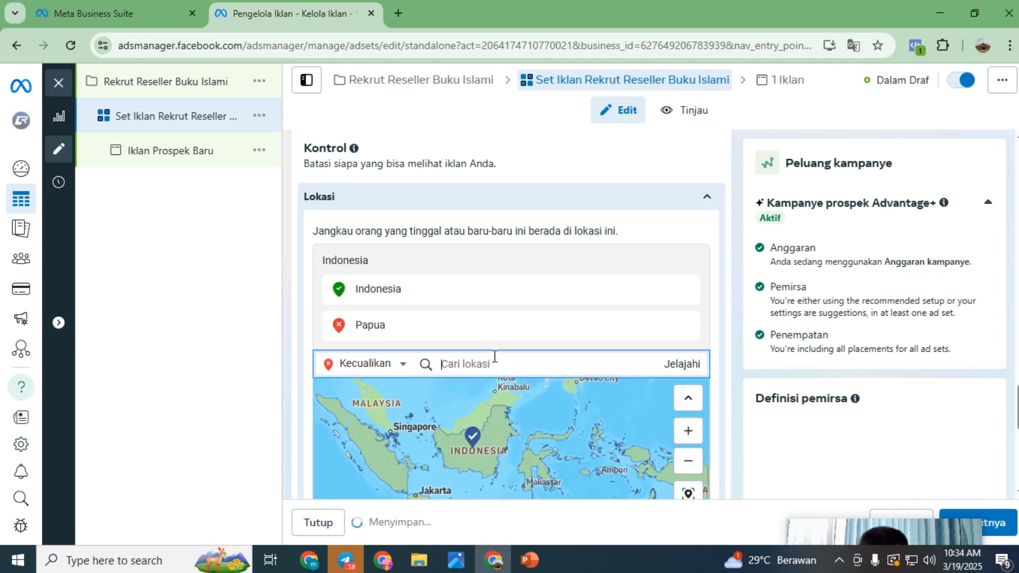
Expand the additional audience controls (Tampilkan kontrol lainnya) below the ad set's locations
{"action": "scroll", "coordinate": [564, 307], "scroll_direction": "down", "scroll_amount": 1}
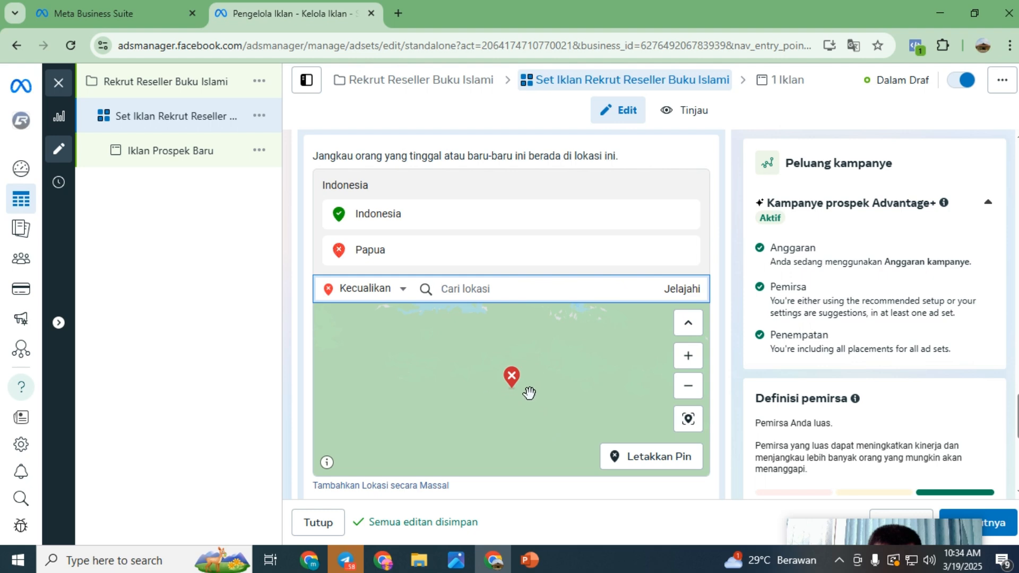
{"action": "scroll", "coordinate": [541, 393], "scroll_direction": "down", "scroll_amount": 2}
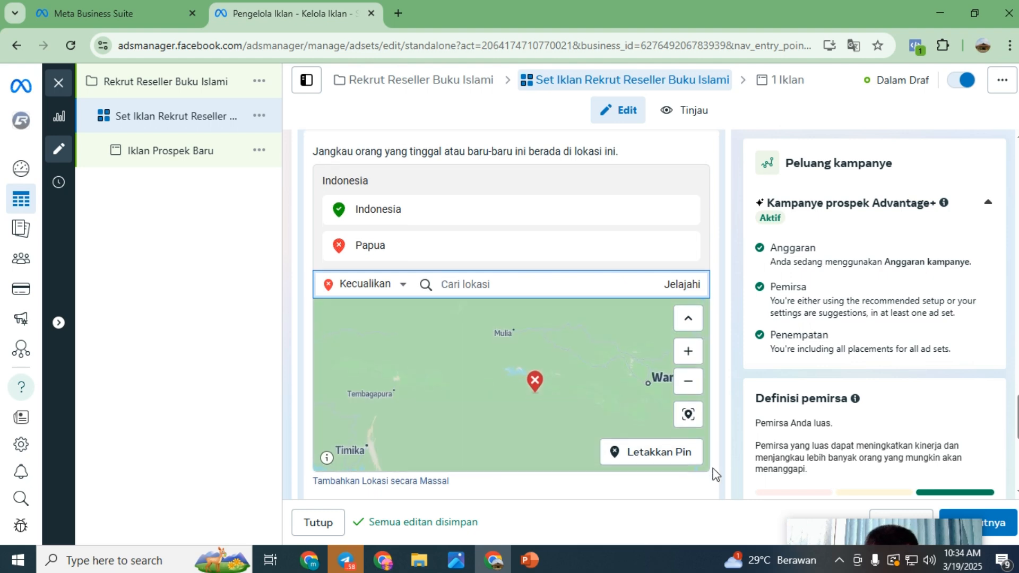
{"action": "scroll", "coordinate": [644, 413], "scroll_direction": "down", "scroll_amount": 4}
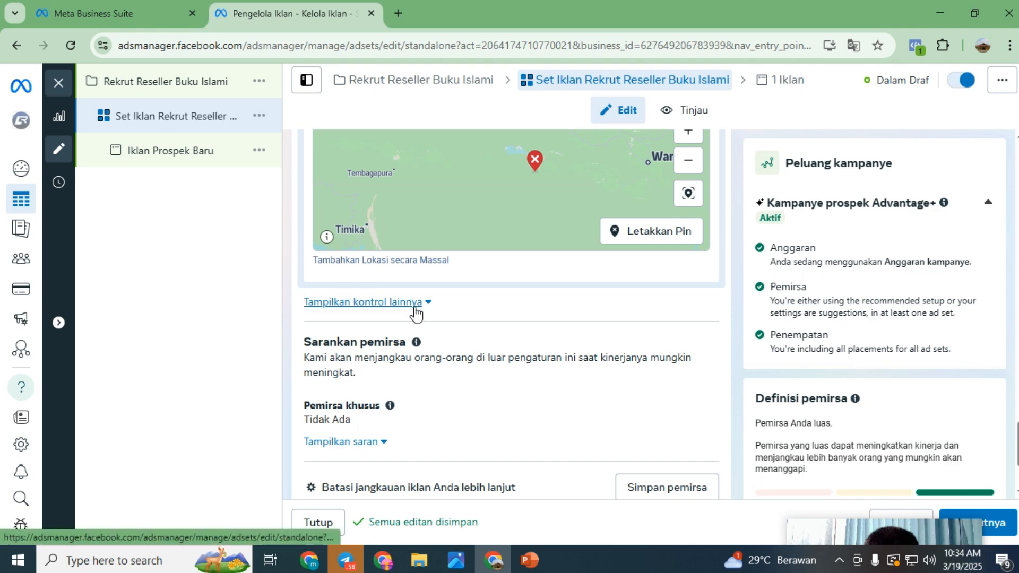
{"action": "scroll", "coordinate": [425, 372], "scroll_direction": "down", "scroll_amount": 2}
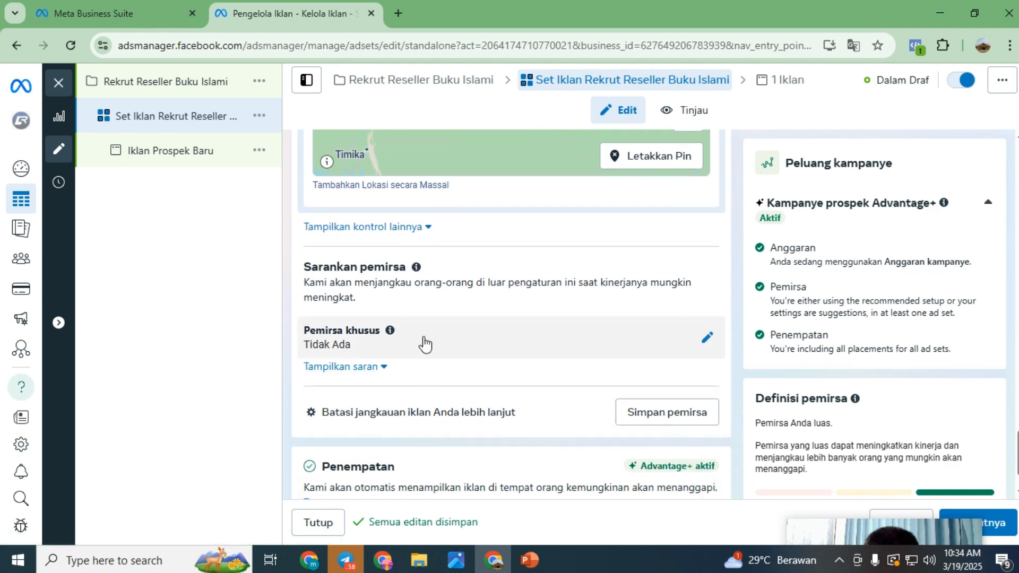
{"action": "scroll", "coordinate": [430, 351], "scroll_direction": "down", "scroll_amount": 2}
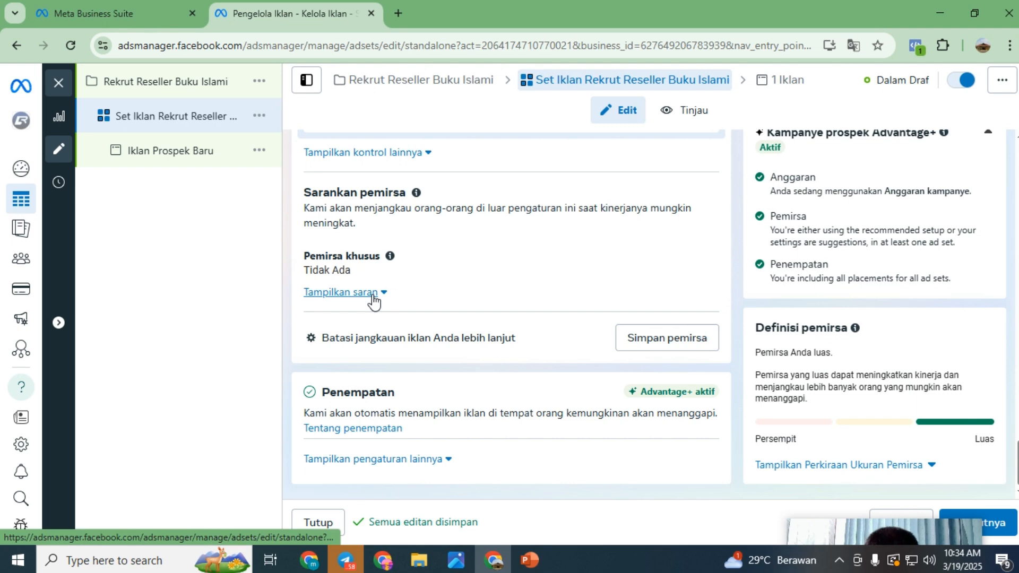
{"action": "scroll", "coordinate": [382, 300], "scroll_direction": "up", "scroll_amount": 2}
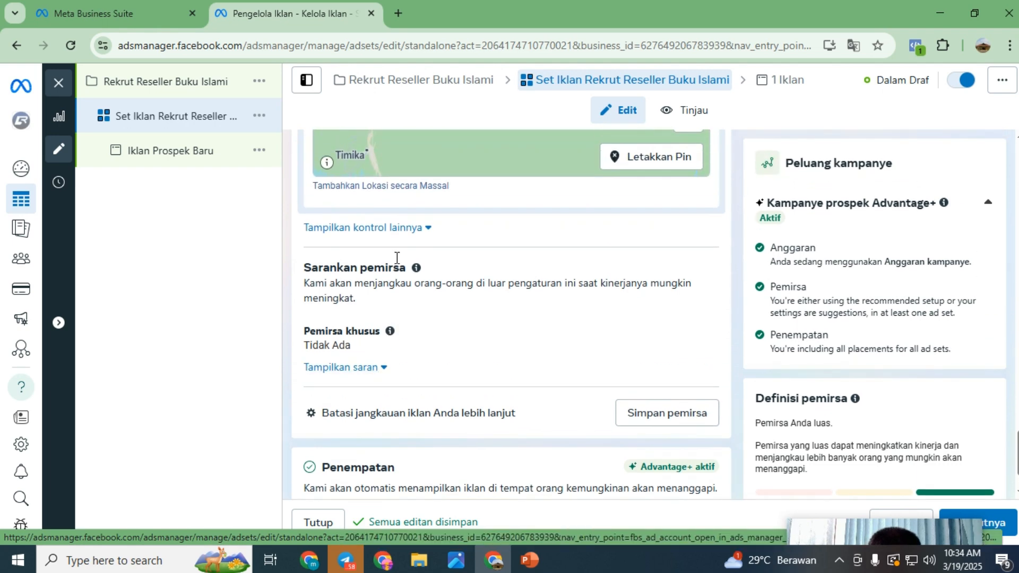
{"action": "left_click", "coordinate": [413, 230]}
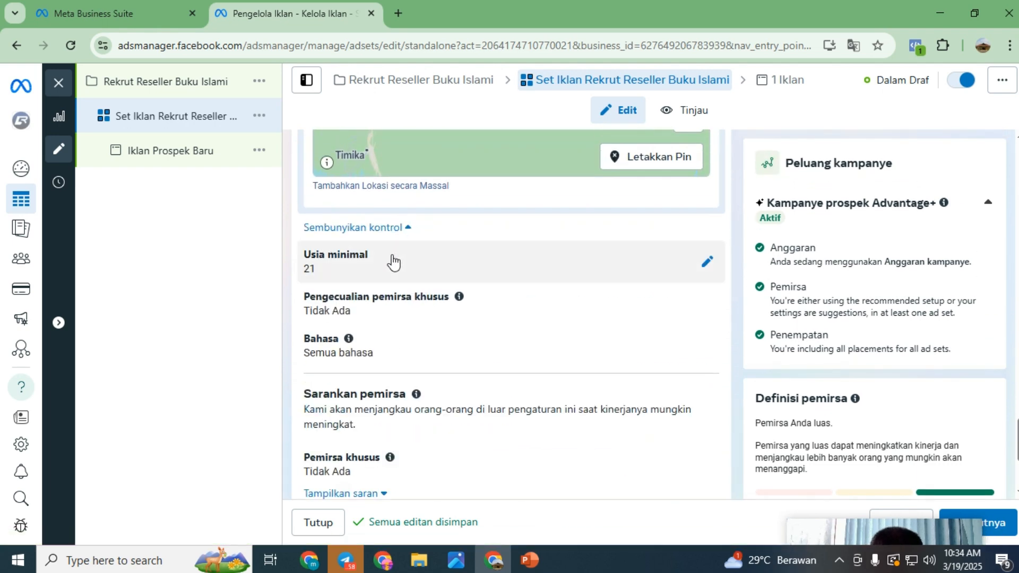
{"action": "left_click", "coordinate": [395, 230]}
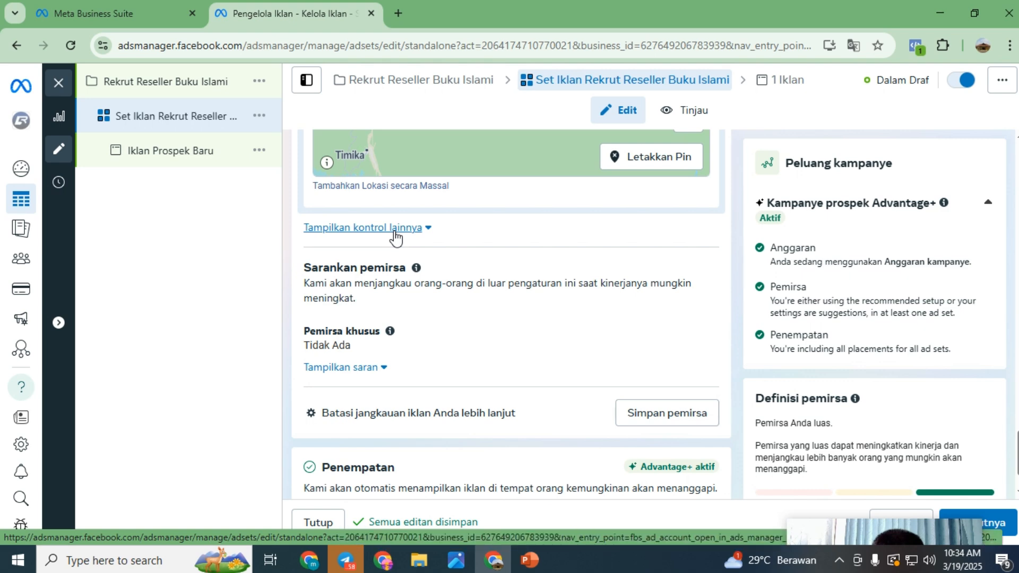
{"action": "left_click", "coordinate": [395, 230]}
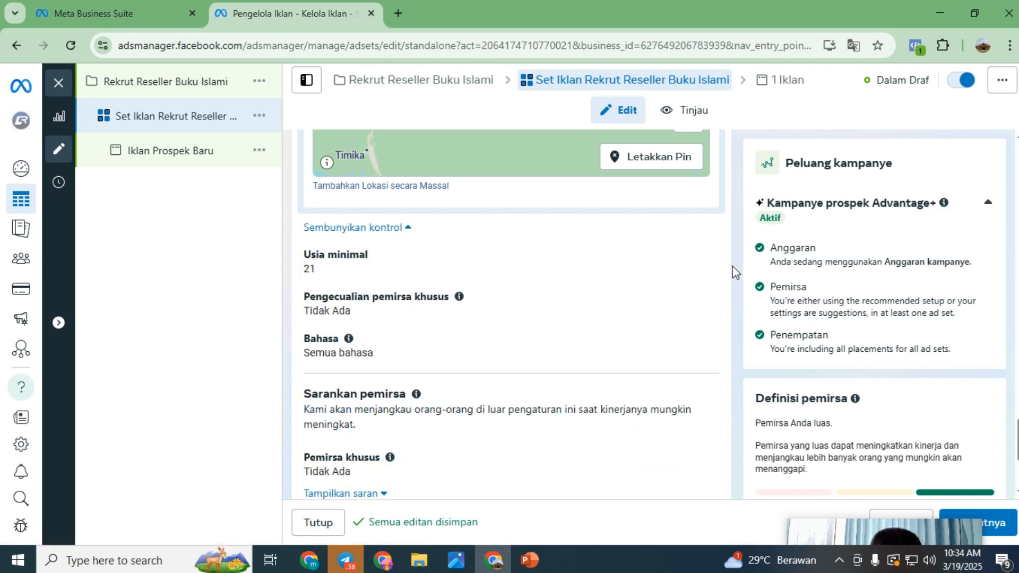
Set the ad set audience's minimum age (Usia minimal) to 25
{"action": "scroll", "coordinate": [707, 268], "scroll_direction": "down", "scroll_amount": 4}
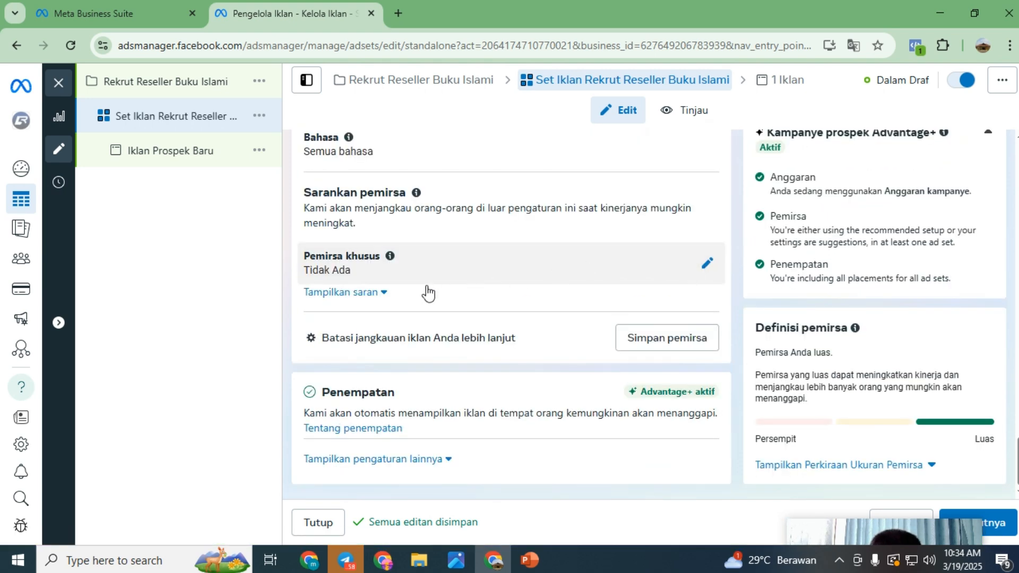
{"action": "scroll", "coordinate": [460, 286], "scroll_direction": "up", "scroll_amount": 3}
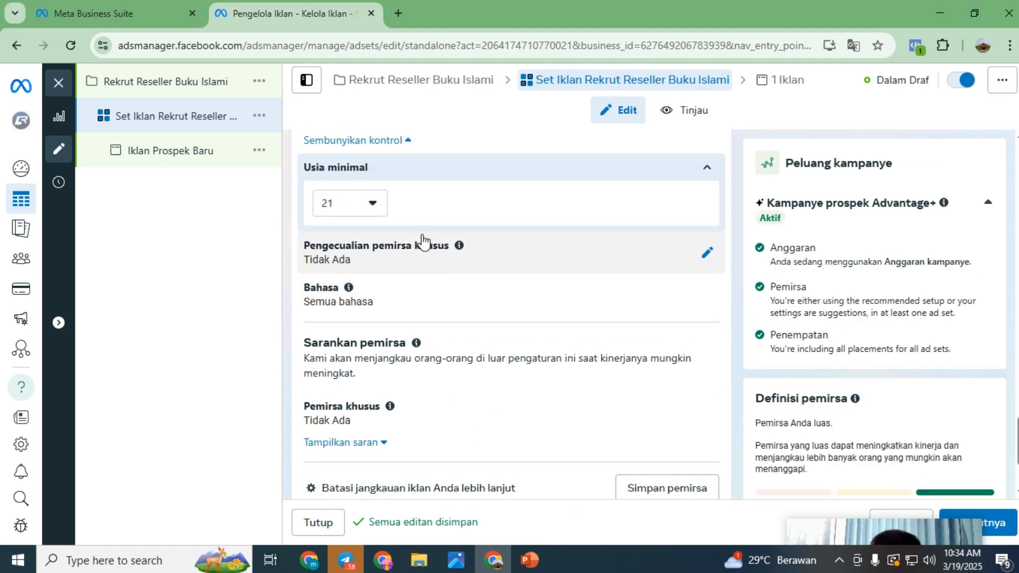
{"action": "left_click", "coordinate": [376, 207]}
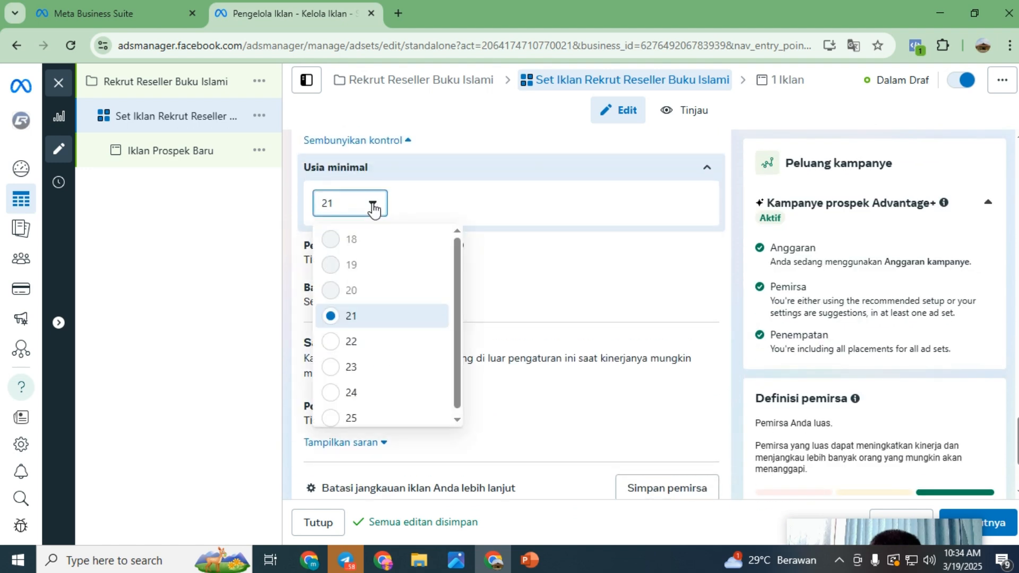
{"action": "left_click", "coordinate": [351, 412]}
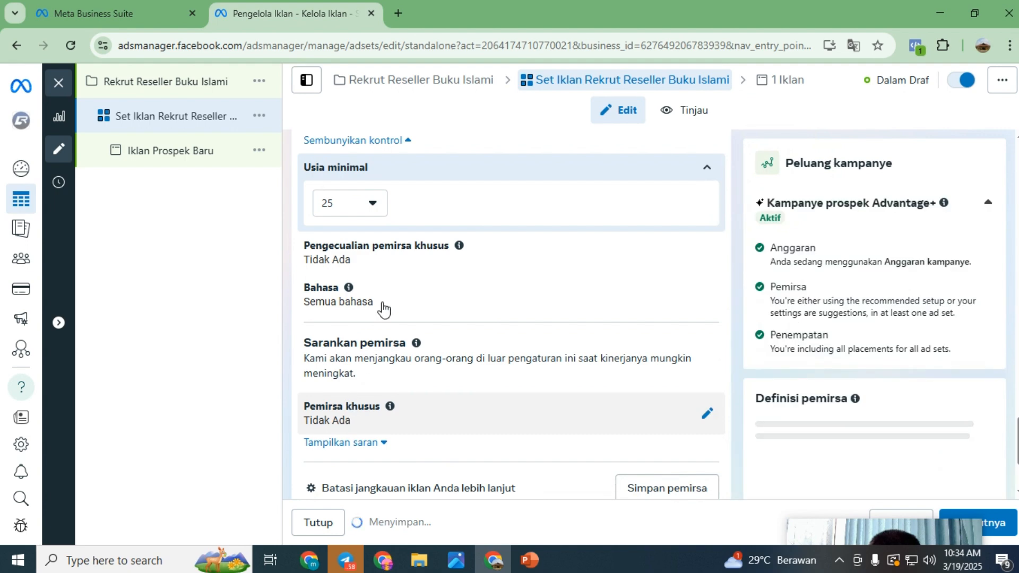
Expand the audience suggestions (Tampilkan saran) and set the suggested gender (Jenis Kelamin) to Perempuan
{"action": "scroll", "coordinate": [404, 302], "scroll_direction": "up", "scroll_amount": 2}
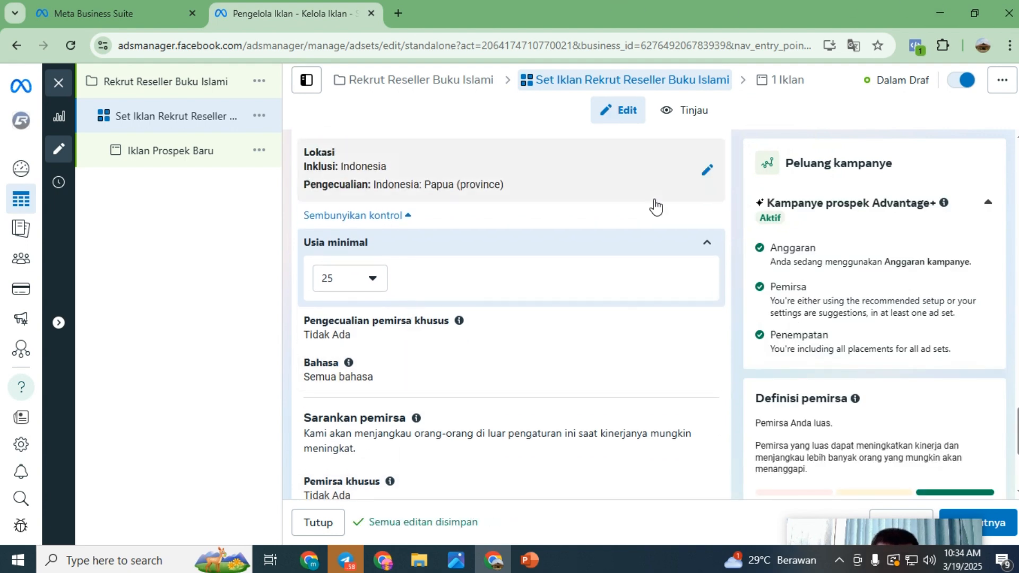
{"action": "scroll", "coordinate": [439, 340], "scroll_direction": "down", "scroll_amount": 1}
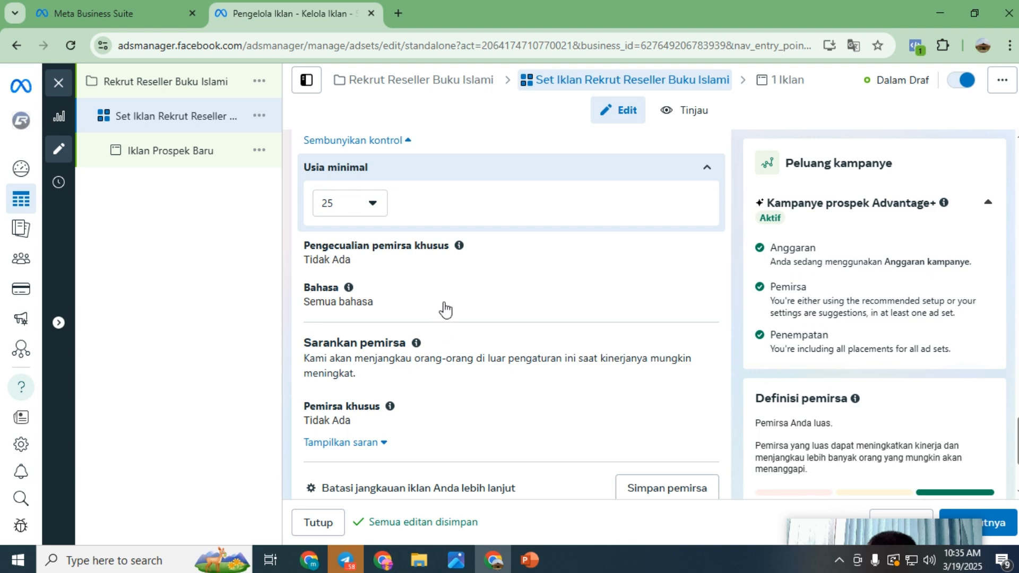
{"action": "scroll", "coordinate": [472, 308], "scroll_direction": "down", "scroll_amount": 1}
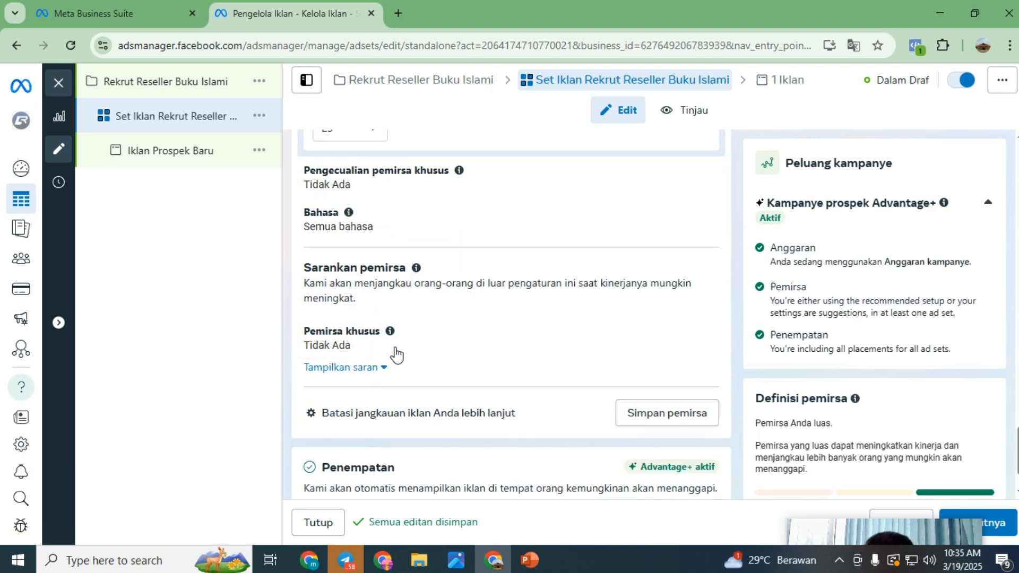
{"action": "scroll", "coordinate": [411, 342], "scroll_direction": "up", "scroll_amount": 2}
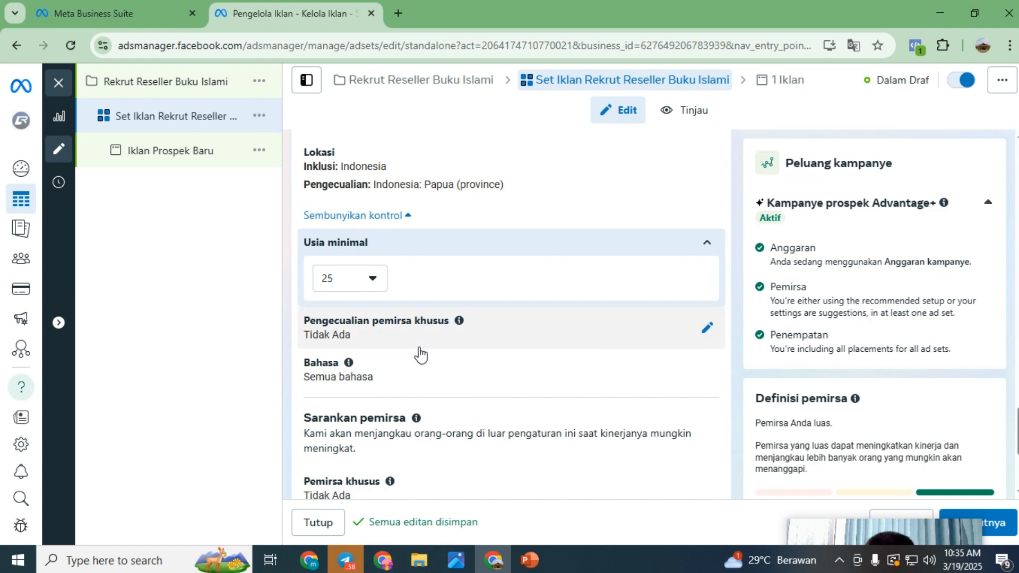
{"action": "scroll", "coordinate": [416, 353], "scroll_direction": "down", "scroll_amount": 1}
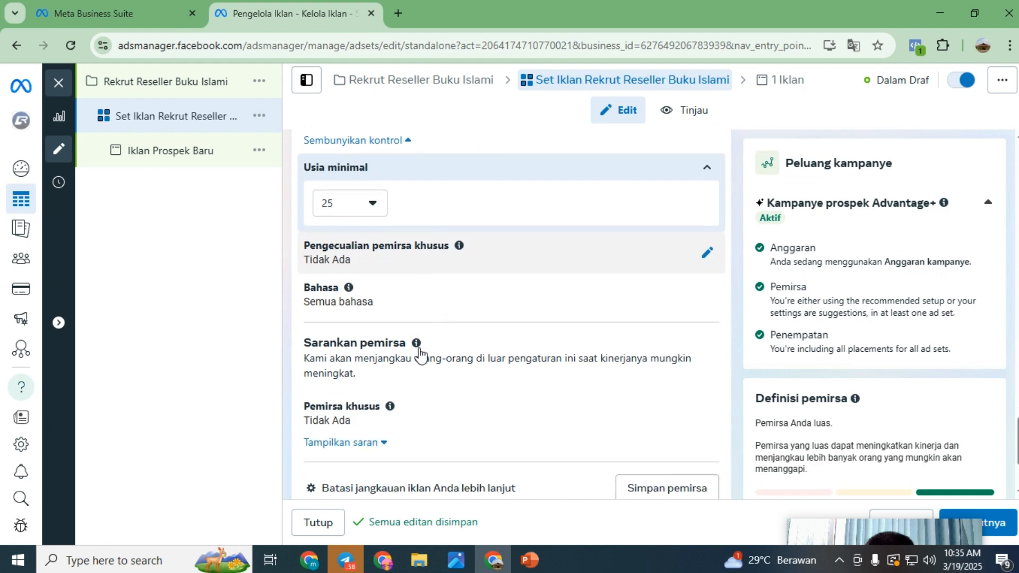
{"action": "left_click", "coordinate": [364, 445]}
{"action": "scroll", "coordinate": [436, 420], "scroll_direction": "down", "scroll_amount": 2}
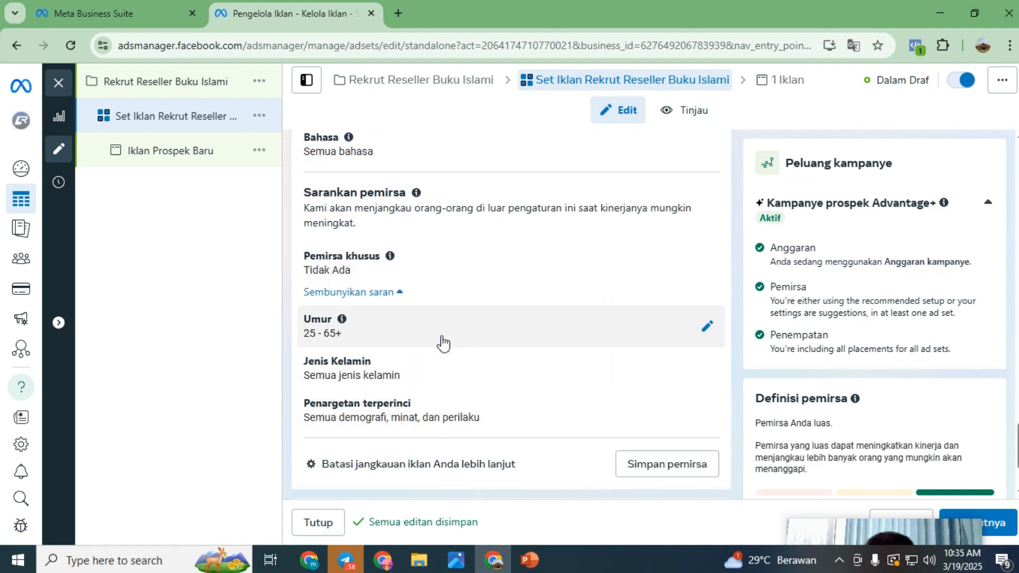
{"action": "scroll", "coordinate": [446, 348], "scroll_direction": "down", "scroll_amount": 1}
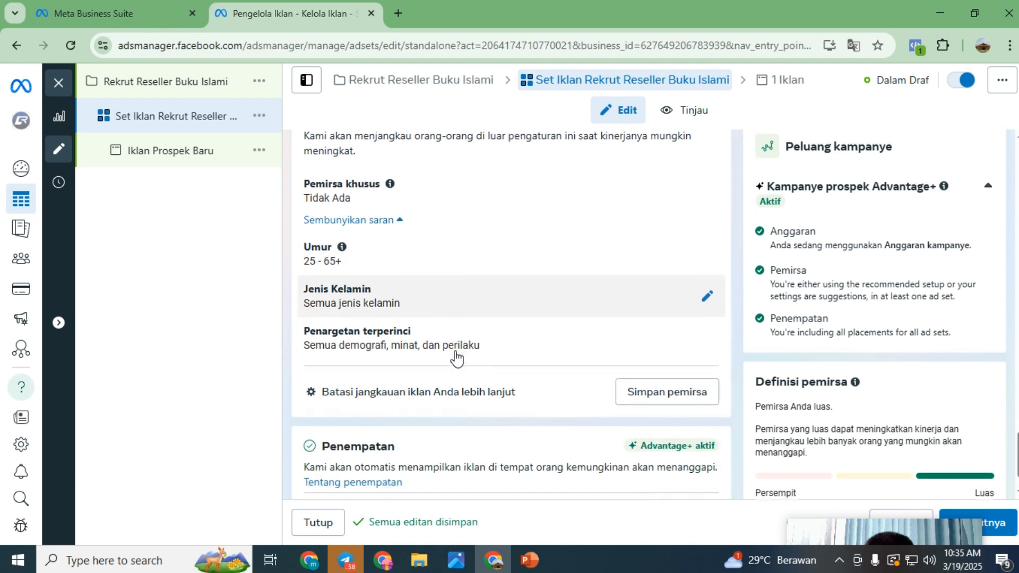
{"action": "left_click", "coordinate": [484, 303]}
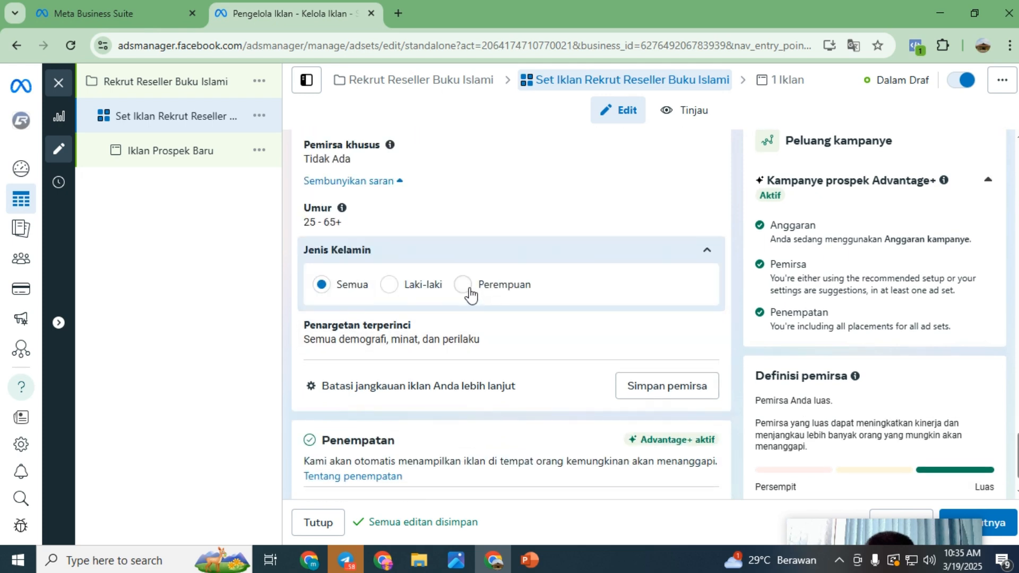
{"action": "left_click", "coordinate": [465, 285]}
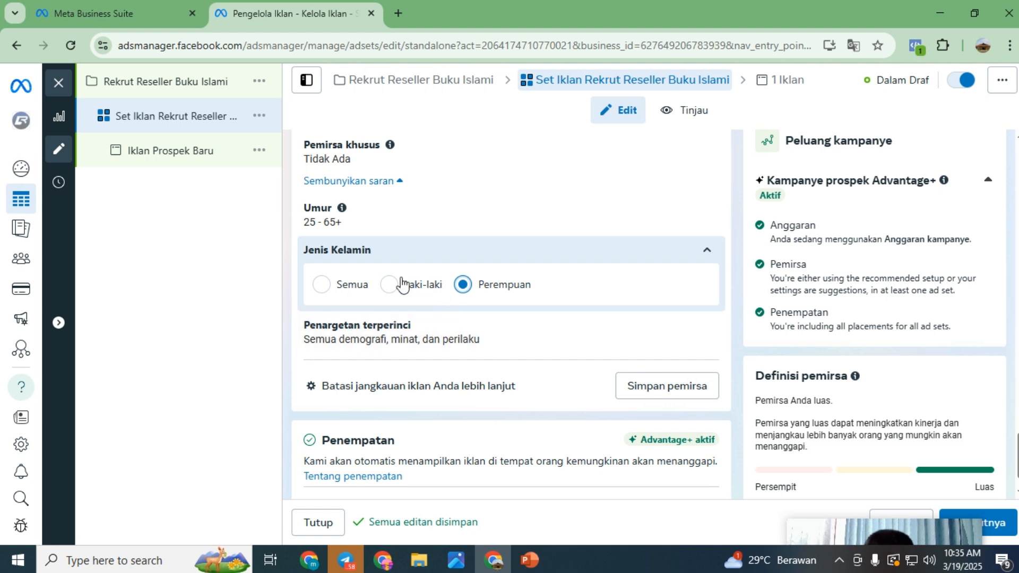
Try 55 as the upper limit of the suggested age range (Umur) and set it back to 65+
{"action": "scroll", "coordinate": [456, 230], "scroll_direction": "up", "scroll_amount": 2}
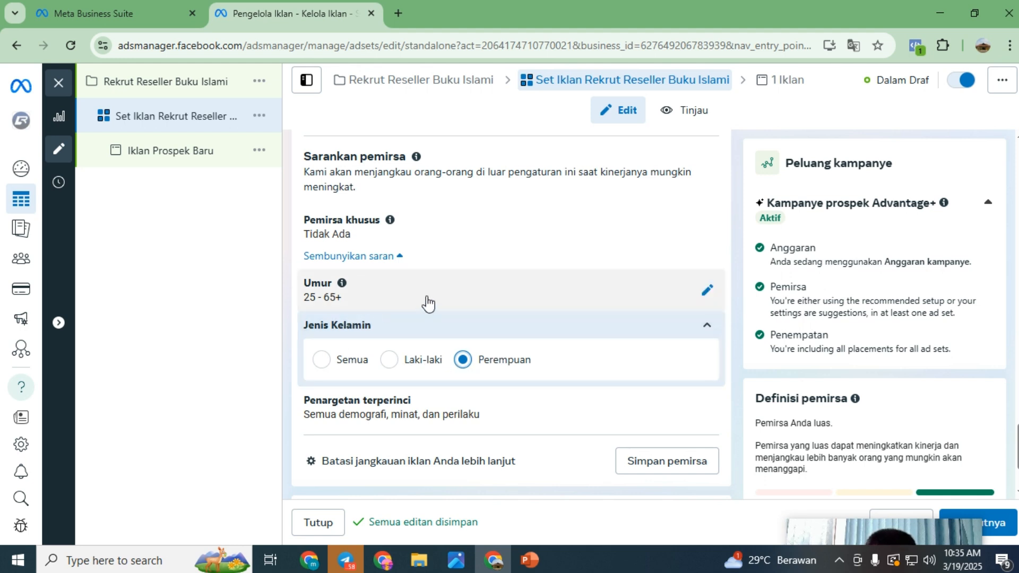
{"action": "left_click", "coordinate": [709, 294]}
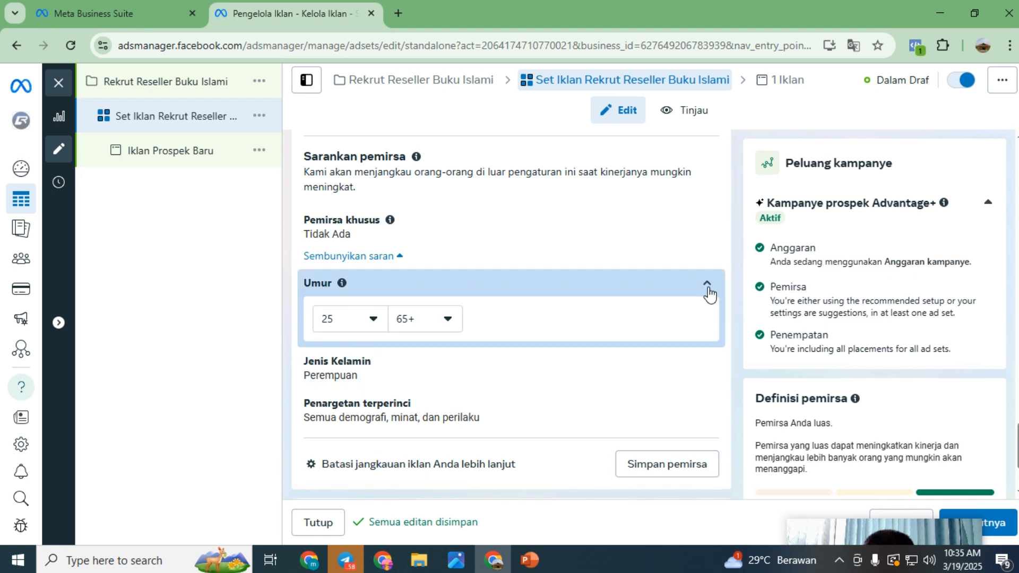
{"action": "left_click", "coordinate": [448, 319]}
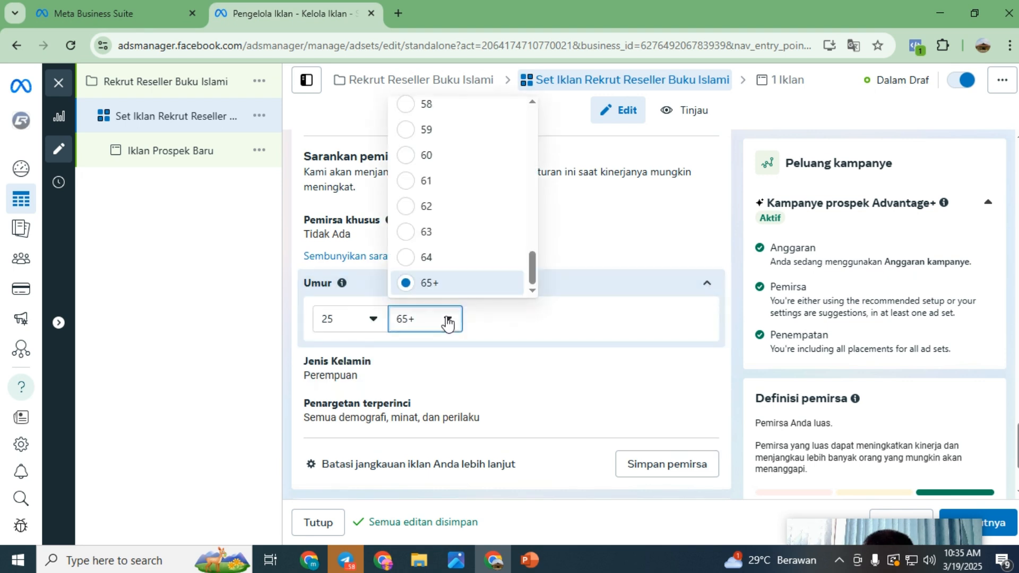
{"action": "scroll", "coordinate": [435, 232], "scroll_direction": "up", "scroll_amount": 3}
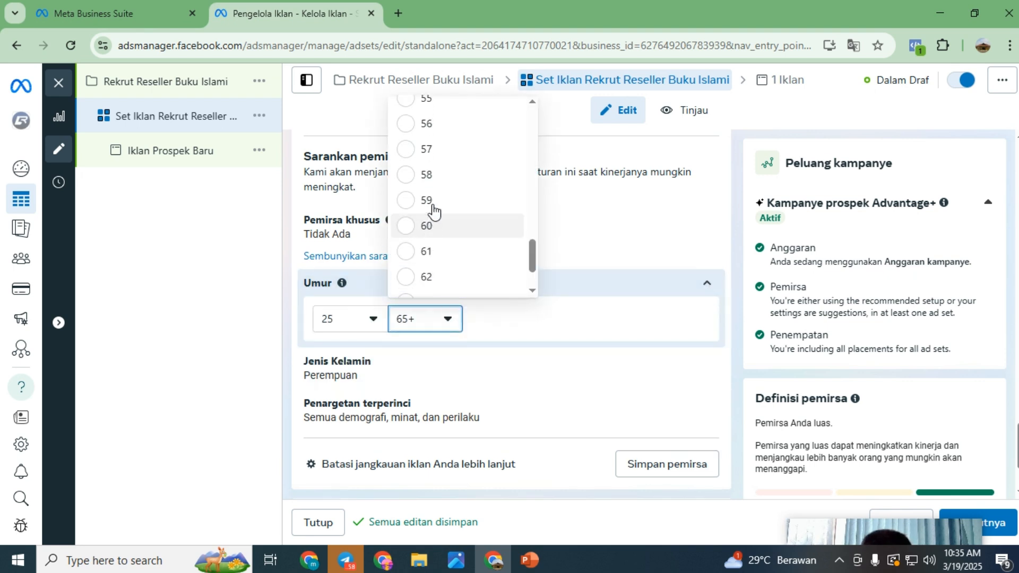
{"action": "scroll", "coordinate": [424, 169], "scroll_direction": "up", "scroll_amount": 3}
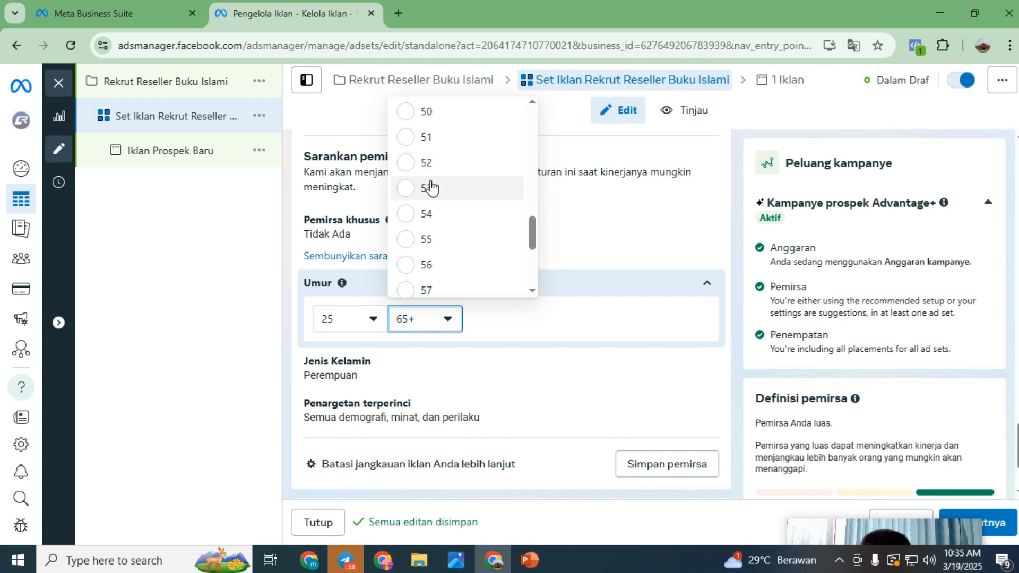
{"action": "left_click", "coordinate": [426, 242]}
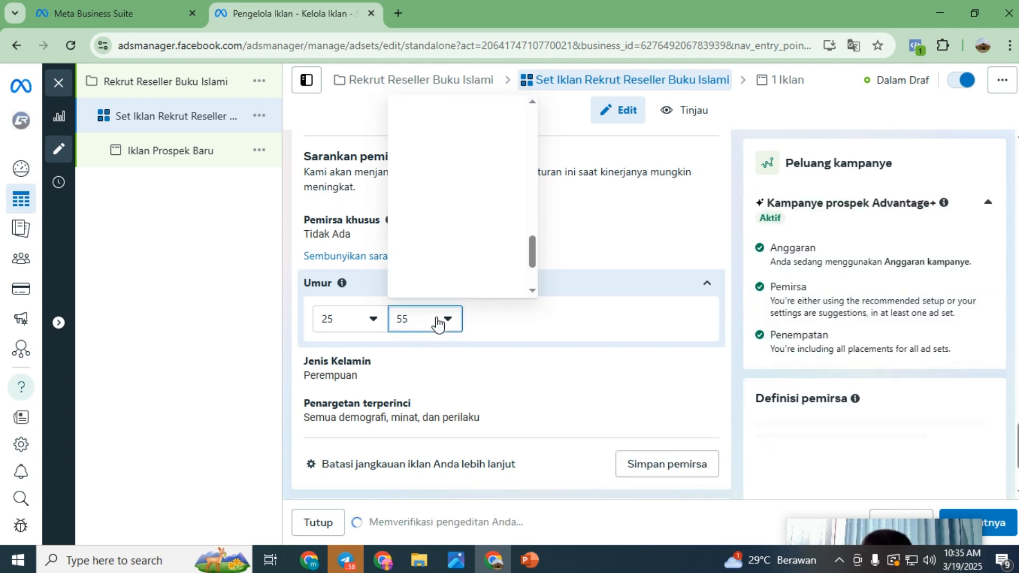
{"action": "scroll", "coordinate": [440, 265], "scroll_direction": "down", "scroll_amount": 2}
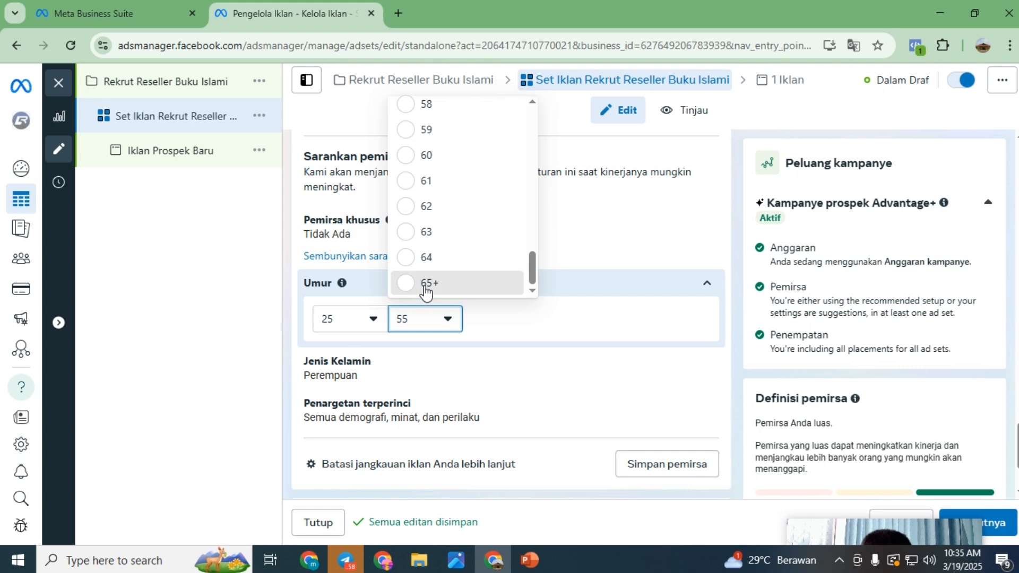
{"action": "left_click", "coordinate": [426, 283]}
Open the ad set's detailed targeting (Penargetan terperinci) for adding demographics, interests or behaviours
{"action": "scroll", "coordinate": [489, 380], "scroll_direction": "down", "scroll_amount": 2}
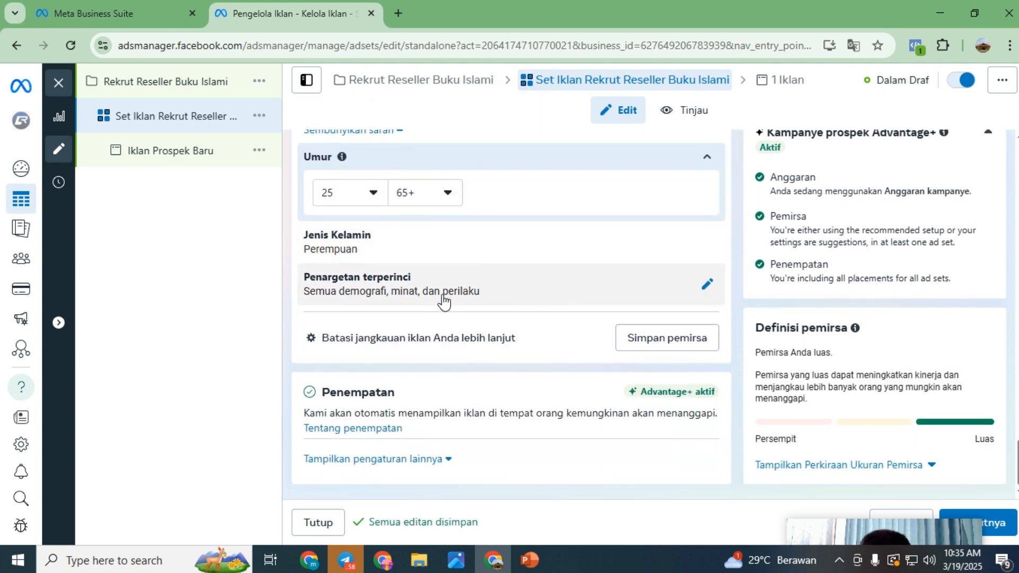
{"action": "left_click", "coordinate": [592, 296]}
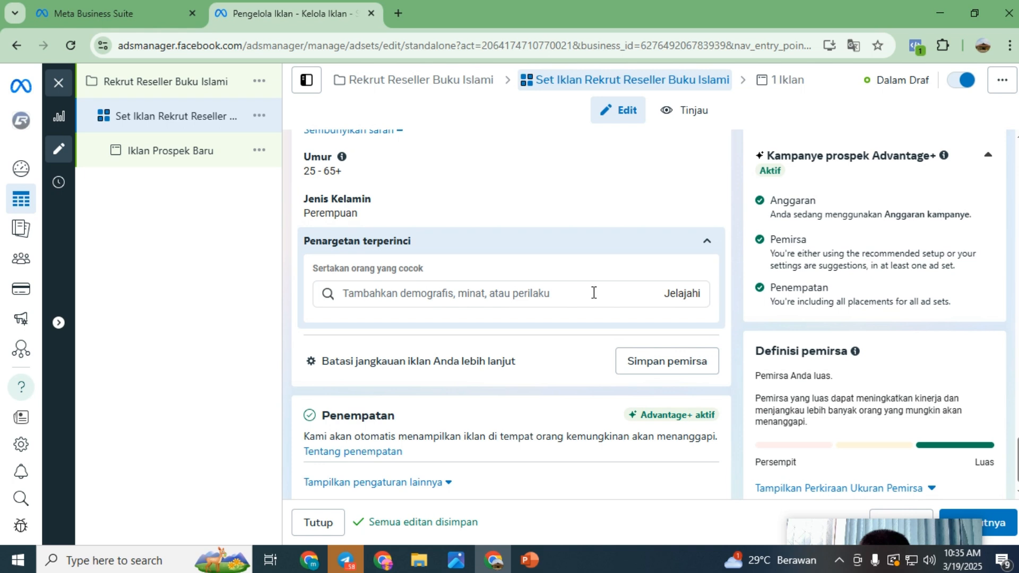
{"action": "left_click", "coordinate": [514, 296]}
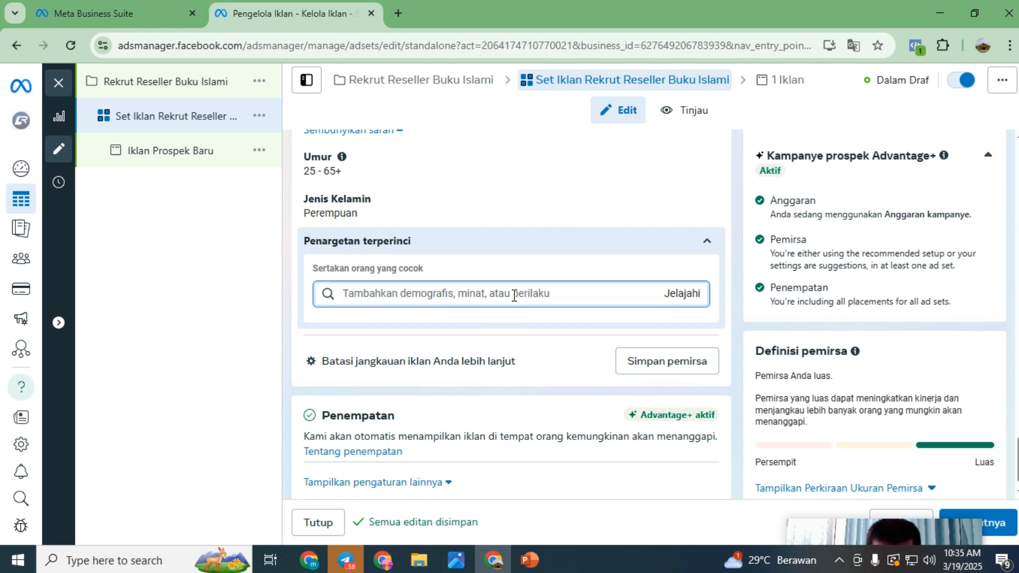
Try a detailed targeting search for "ibu ruma" and clear the search text
{"action": "type", "text": "ibu "}
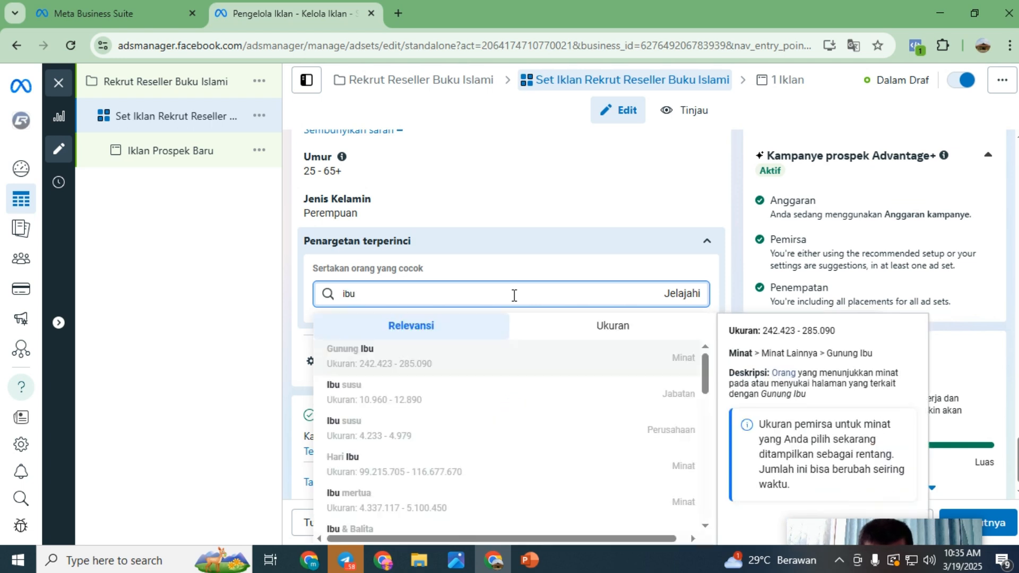
{"action": "type", "text": "ruma"}
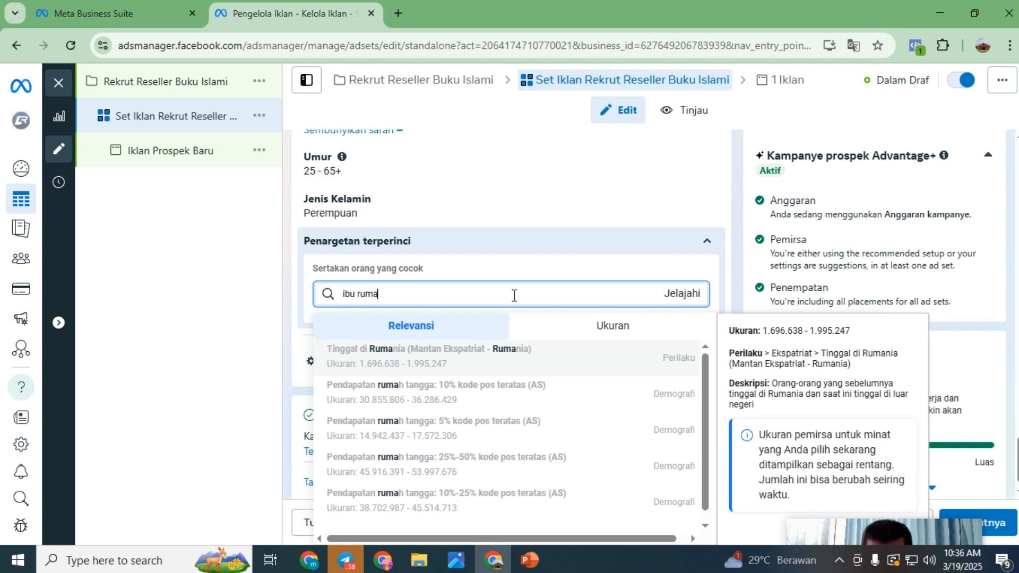
{"action": "key", "text": "BackSpace"}
{"action": "key", "text": "BackSpace"}
{"action": "key", "text": "BackSpace"}
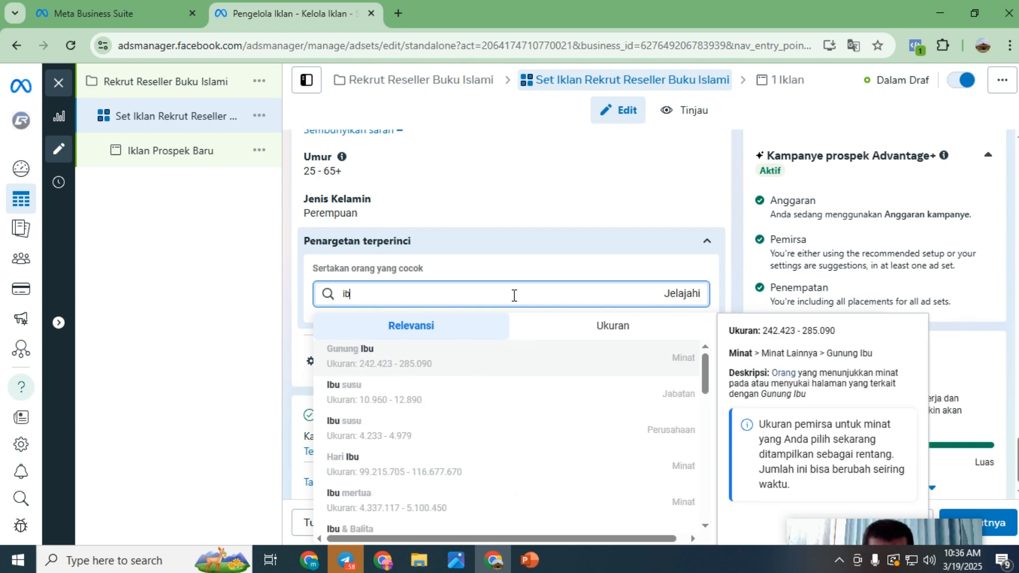
{"action": "key", "text": "BackSpace"}
{"action": "key", "text": "BackSpace"}
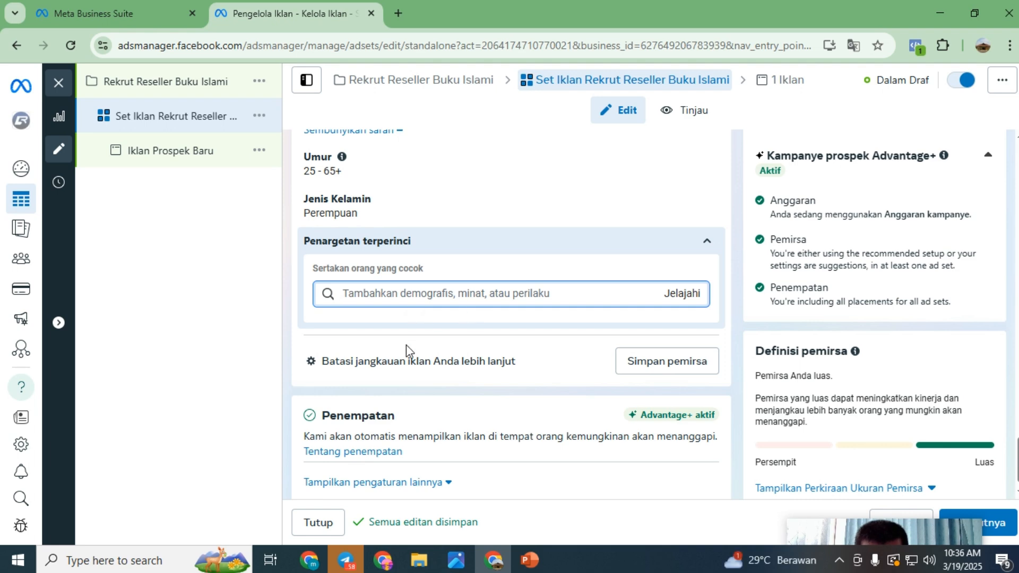
Switch to ChatGPT and go to the end of the "Interest Iklan Reseller Buku" conversation
{"action": "left_click", "coordinate": [312, 563]}
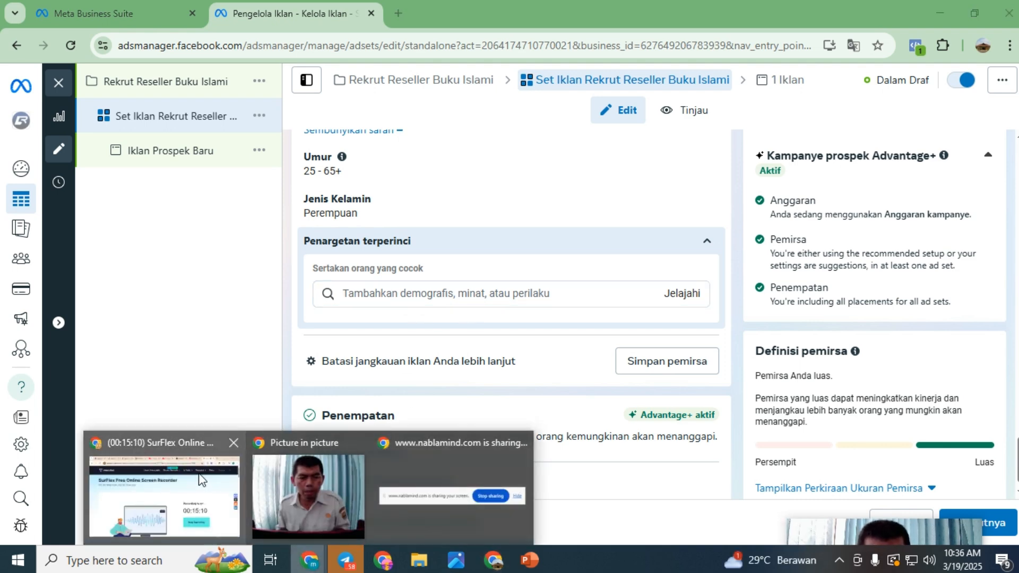
{"action": "left_click", "coordinate": [200, 479]}
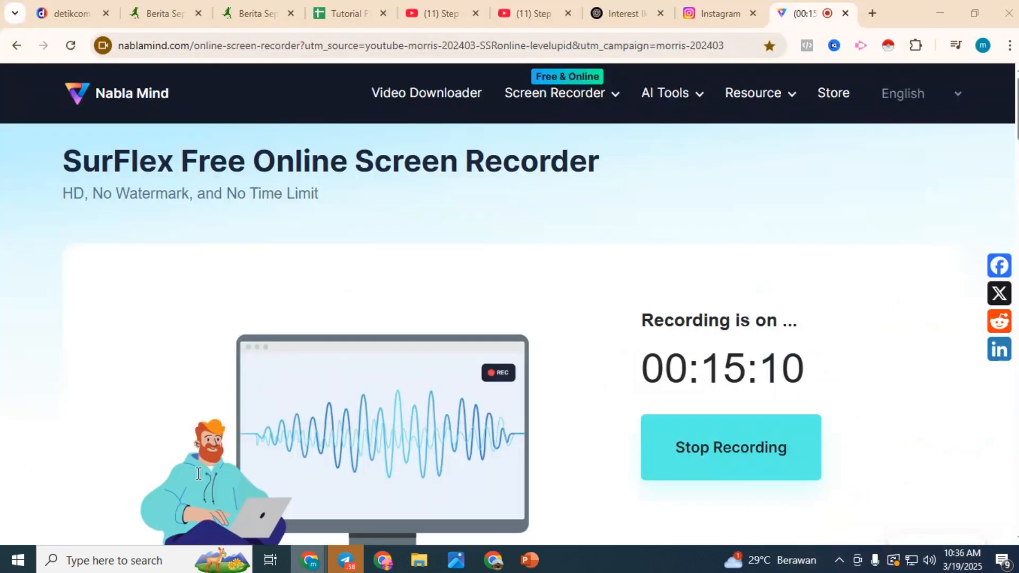
{"action": "left_click", "coordinate": [623, 16]}
{"action": "scroll", "coordinate": [484, 265], "scroll_direction": "up", "scroll_amount": 14}
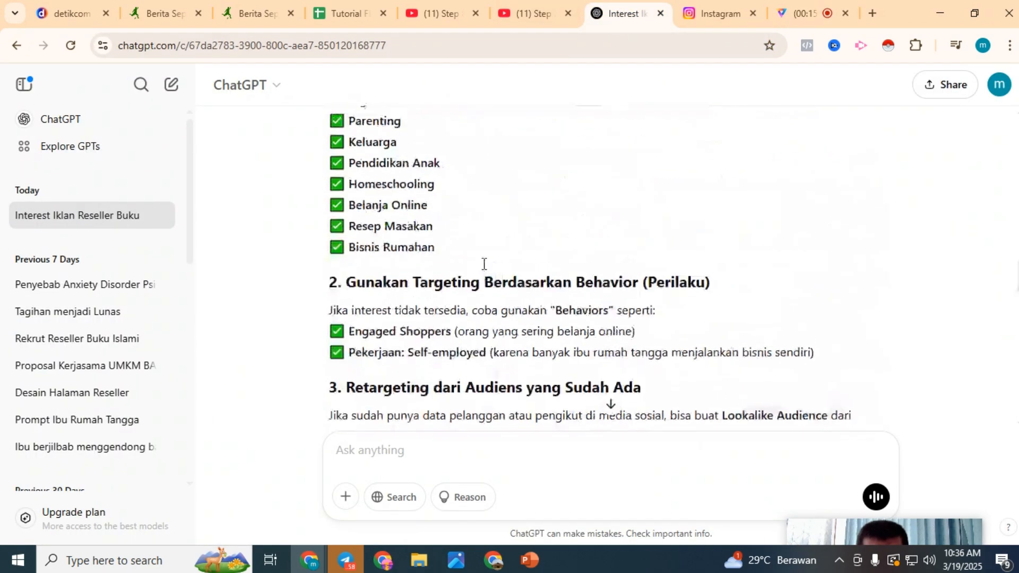
{"action": "scroll", "coordinate": [482, 266], "scroll_direction": "down", "scroll_amount": 14}
{"action": "scroll", "coordinate": [451, 371], "scroll_direction": "down", "scroll_amount": 5}
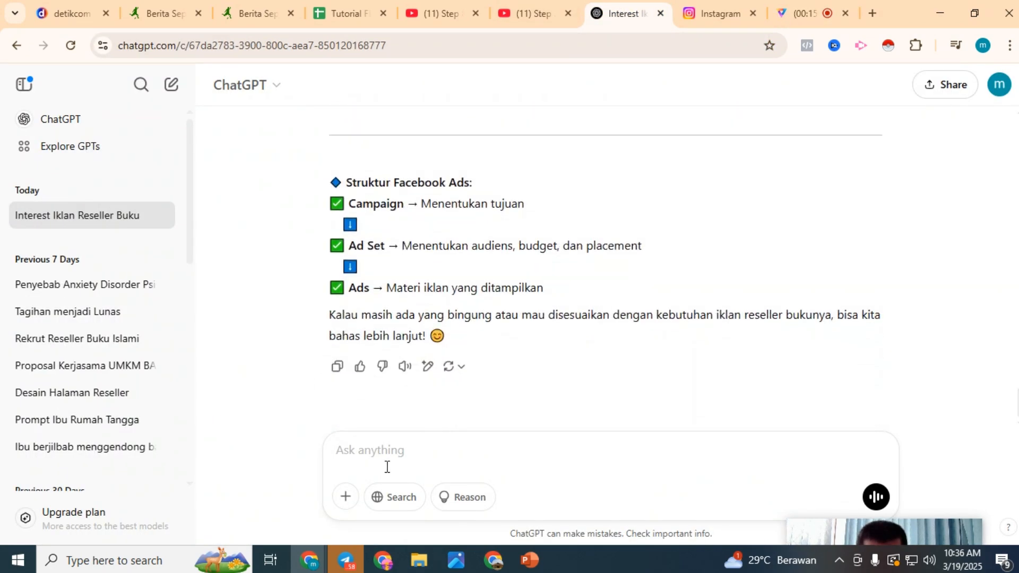
Send the prompt "tolong buatkan interest untuk iklan saya yang mau rekrut reseller buku islam" and review the suggested interests through the Ibu Rumah Tangga list
{"action": "type", "text": "tolong bua"}
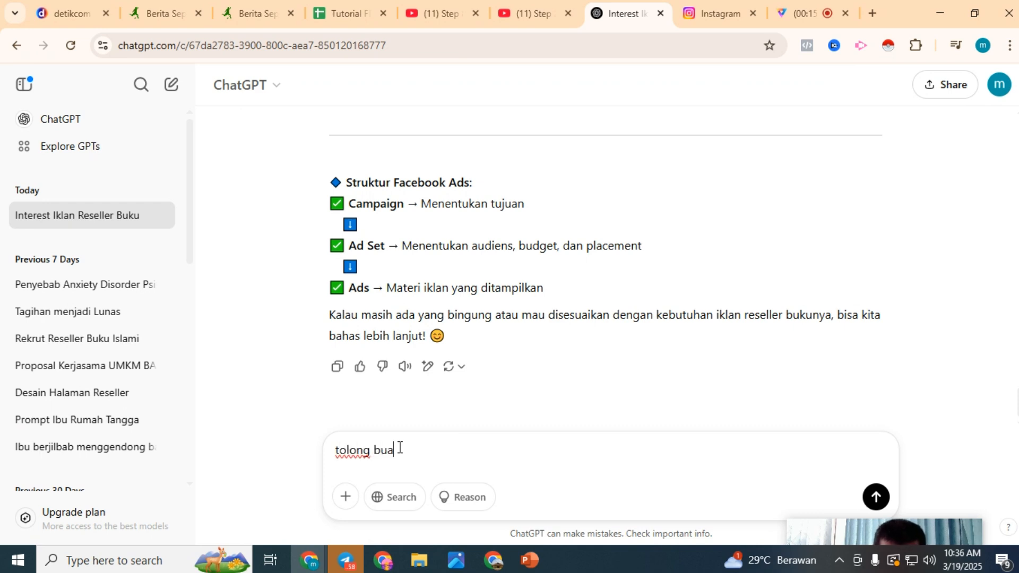
{"action": "type", "text": "tkan "}
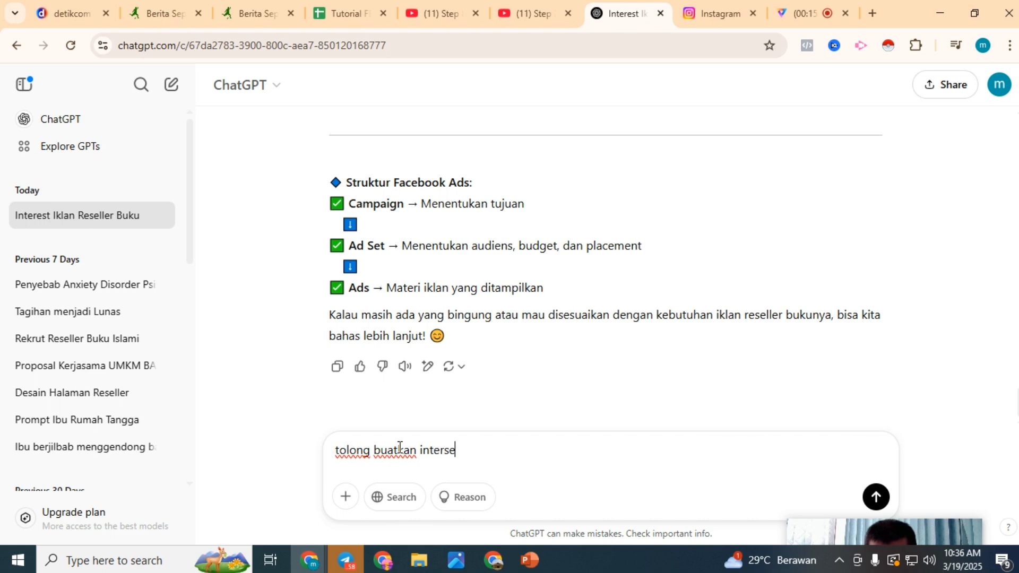
{"action": "type", "text": "interes"}
{"action": "key", "text": "BackSpace"}
{"action": "type", "text": "es"}
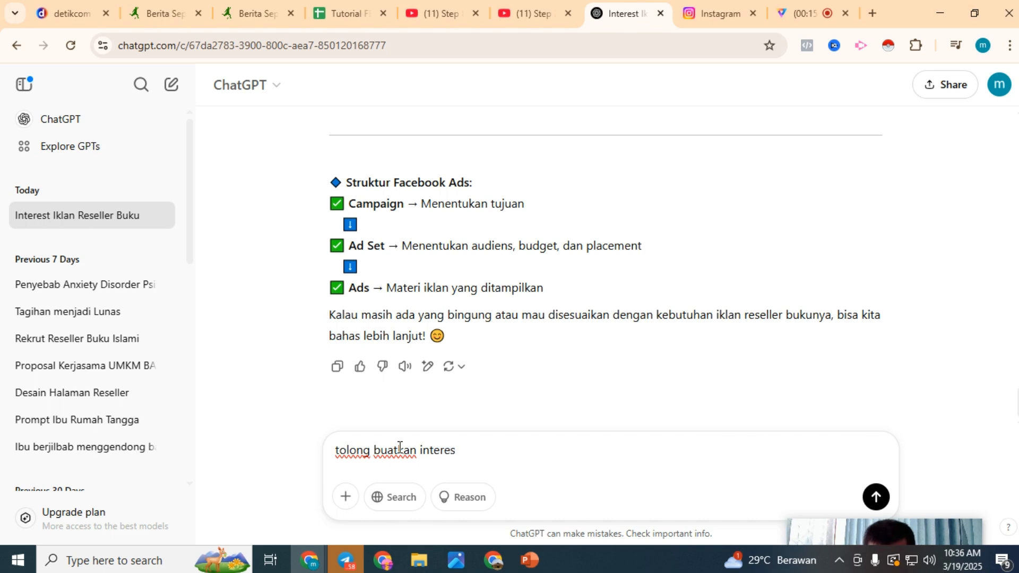
{"action": "type", "text": "t untuk iklan"}
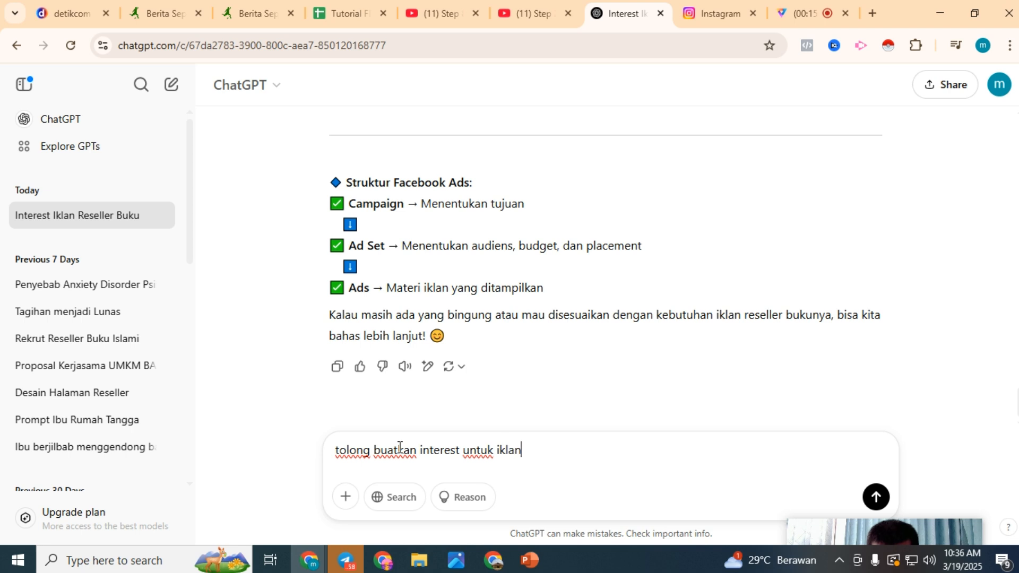
{"action": "type", "text": " saya yang mau r"}
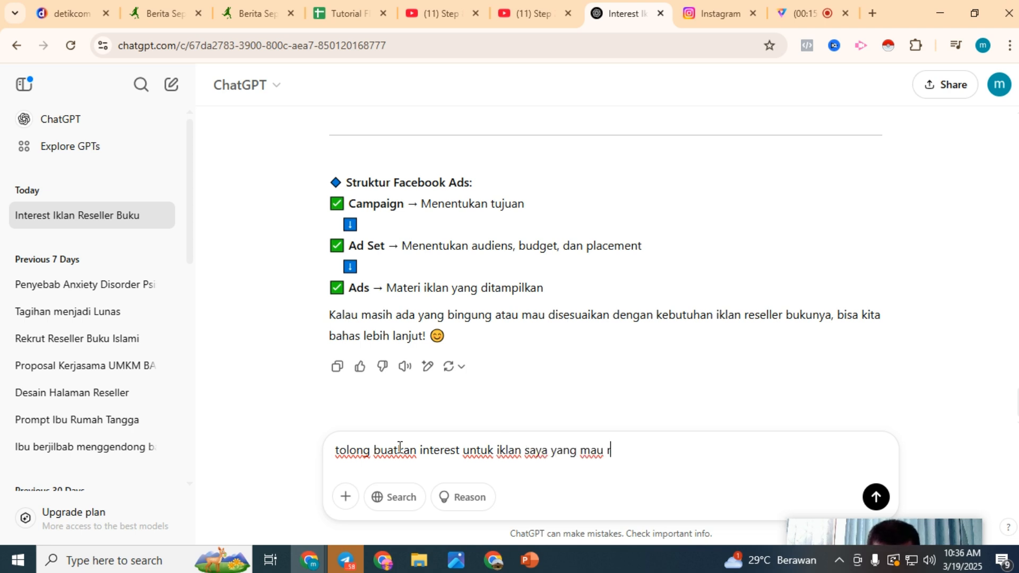
{"action": "type", "text": "ekrut "}
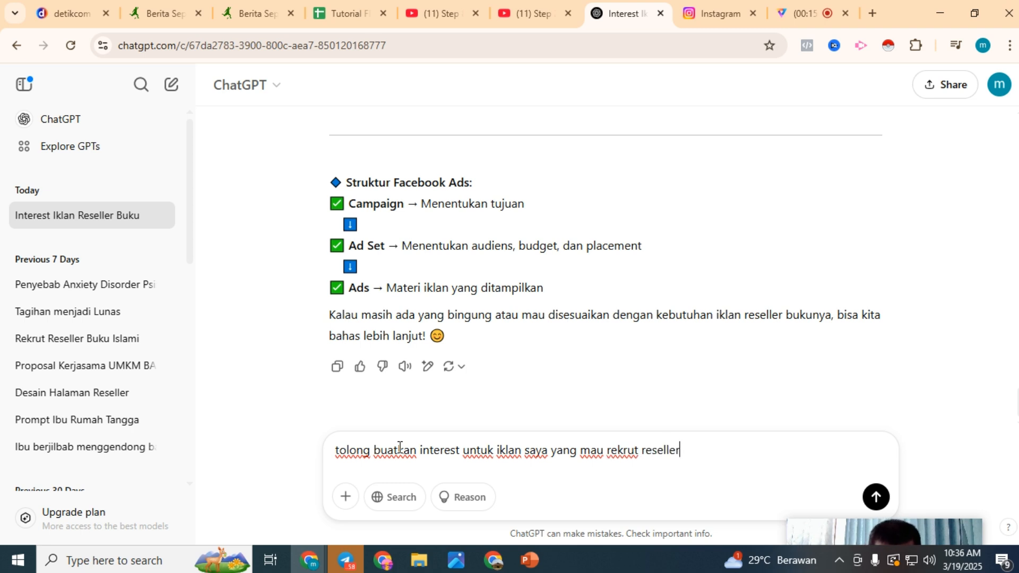
{"action": "type", "text": "reseller buku islam"}
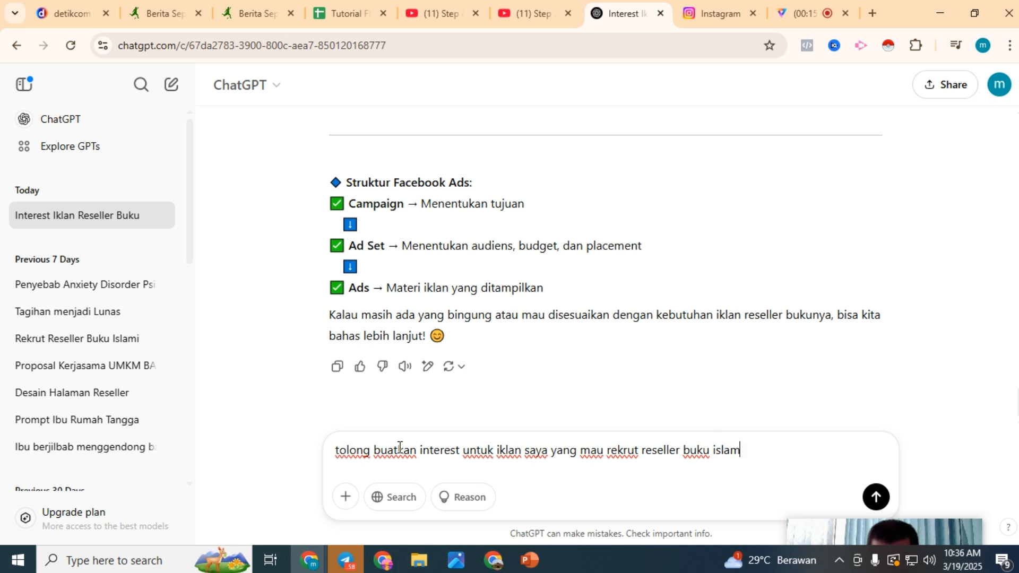
{"action": "key", "text": "Return"}
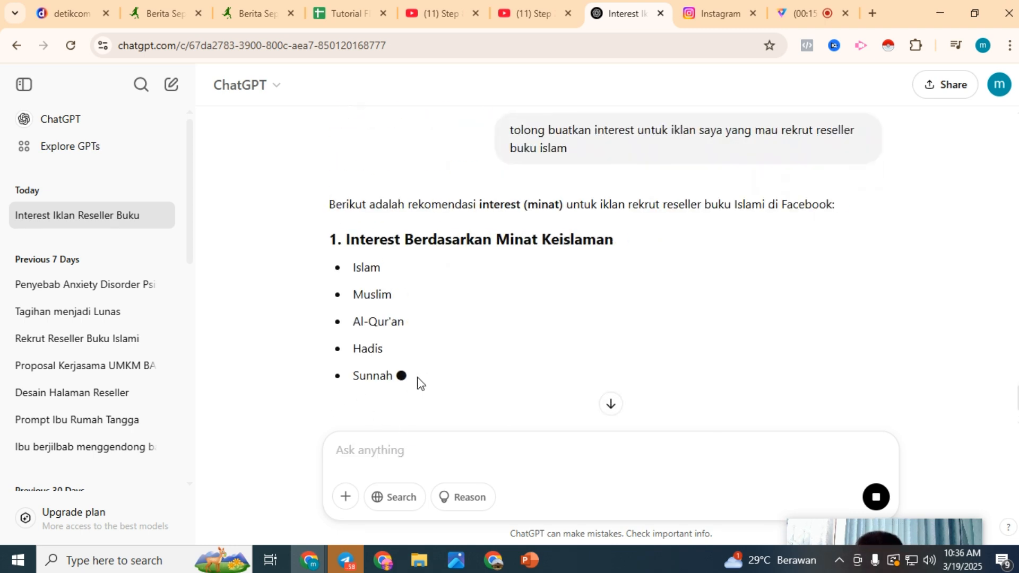
{"action": "scroll", "coordinate": [451, 308], "scroll_direction": "down", "scroll_amount": 3}
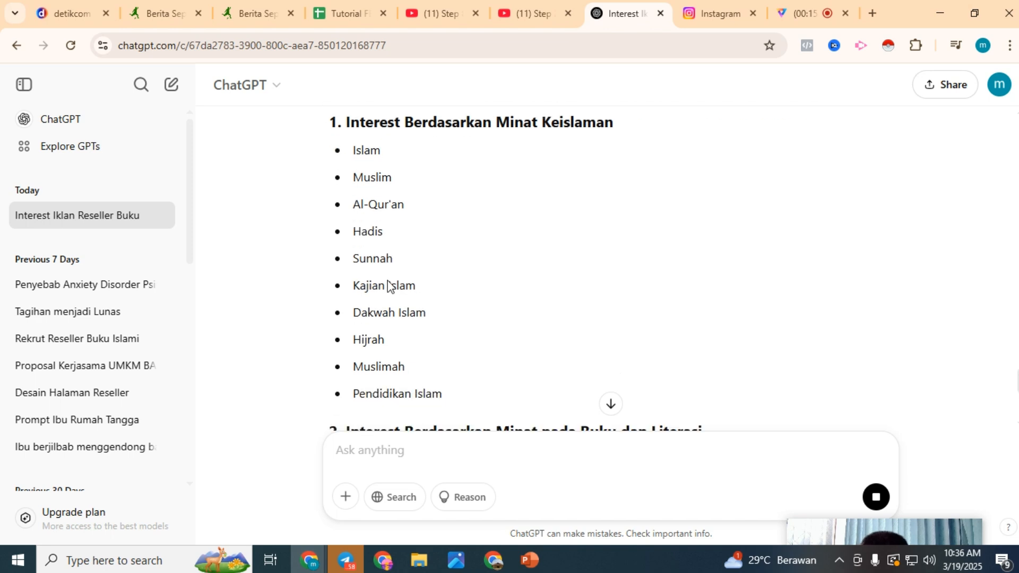
{"action": "scroll", "coordinate": [389, 280], "scroll_direction": "down", "scroll_amount": 7}
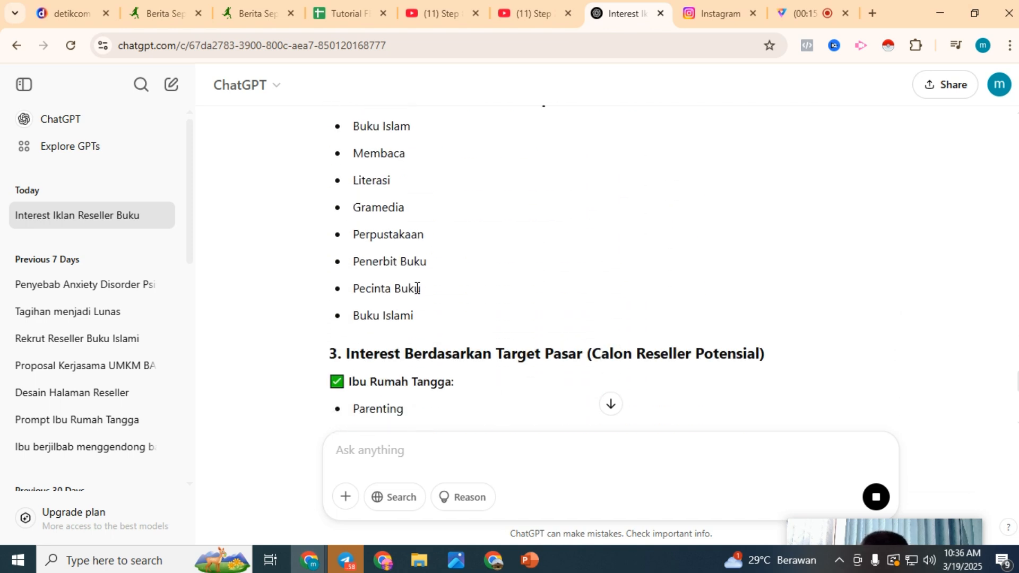
{"action": "scroll", "coordinate": [429, 312], "scroll_direction": "down", "scroll_amount": 3}
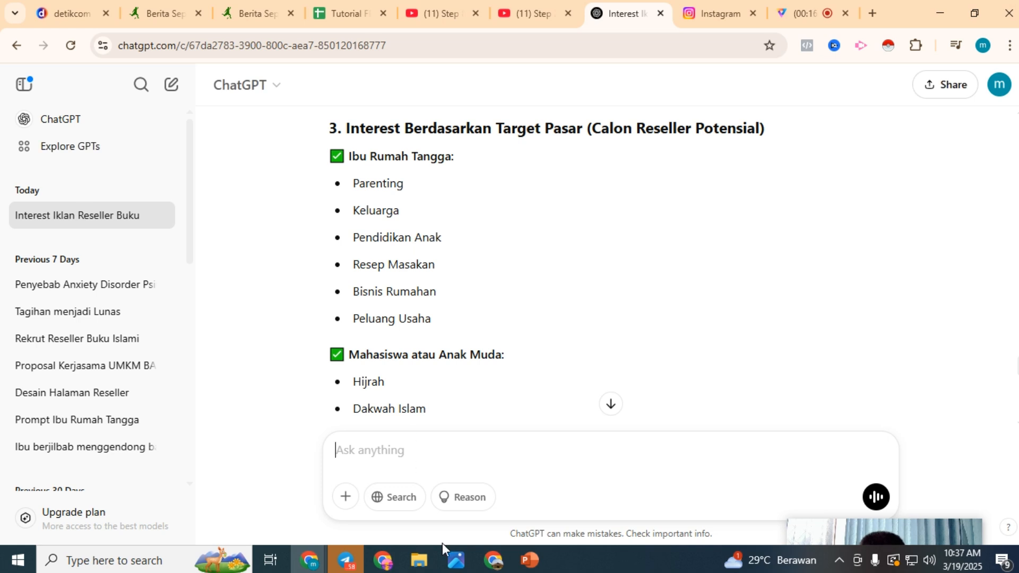
Switch back to Meta Ads Manager, search the detailed targeting for "parenting" and add the interest Parenting (majalah)
{"action": "left_click", "coordinate": [493, 564]}
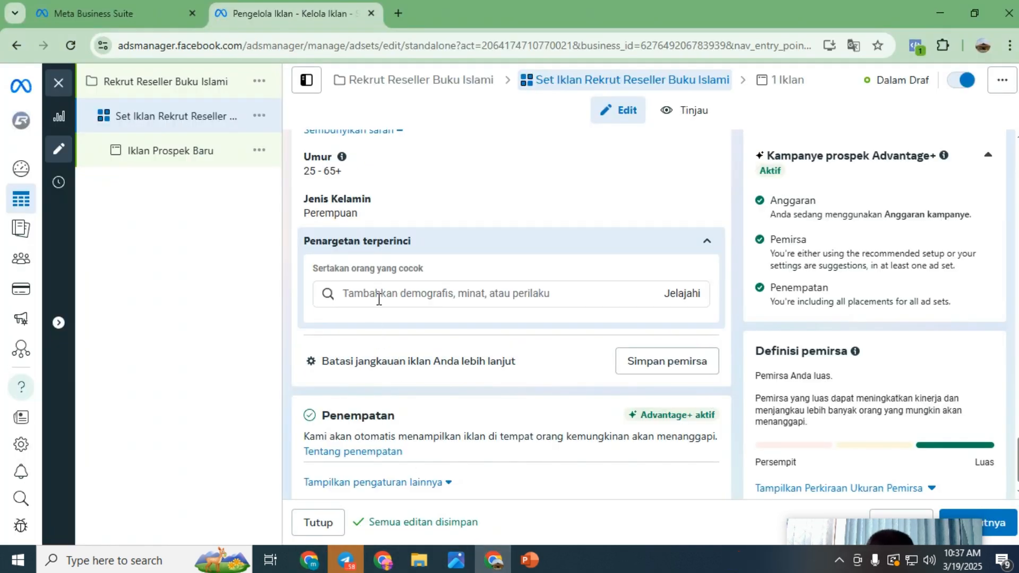
{"action": "type", "text": "parenting"}
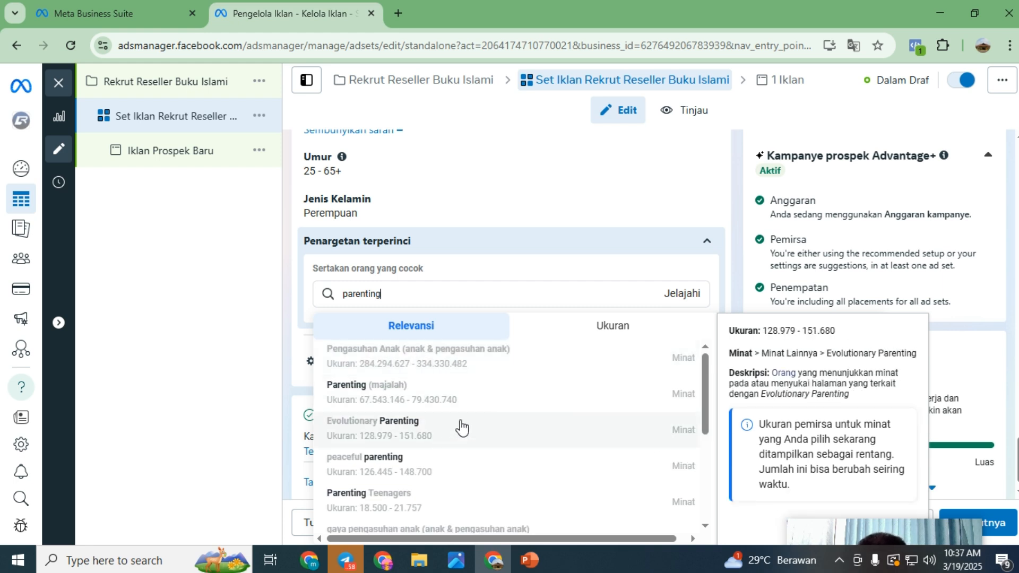
{"action": "scroll", "coordinate": [461, 393], "scroll_direction": "down", "scroll_amount": 2}
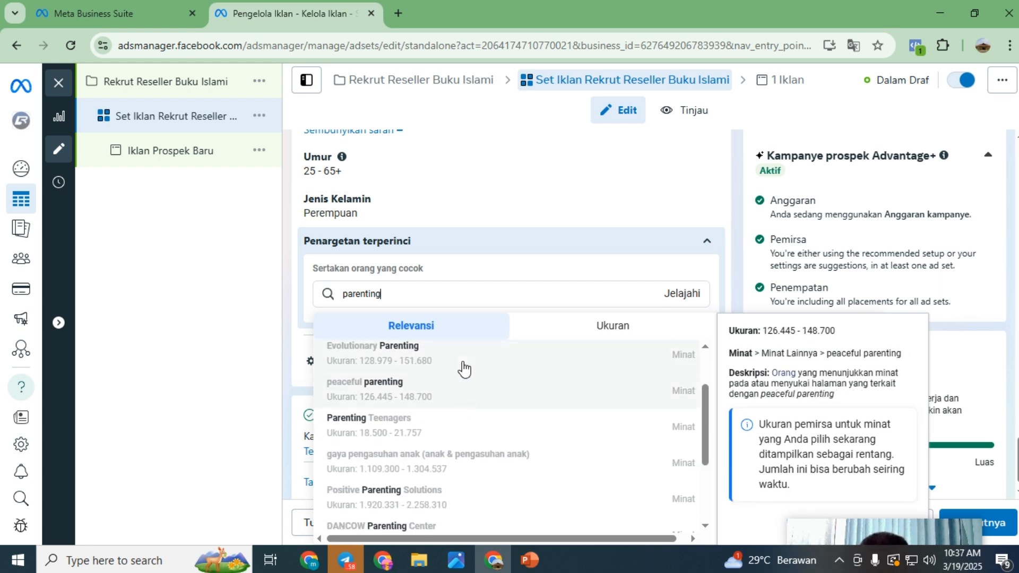
{"action": "double_click", "coordinate": [429, 294]}
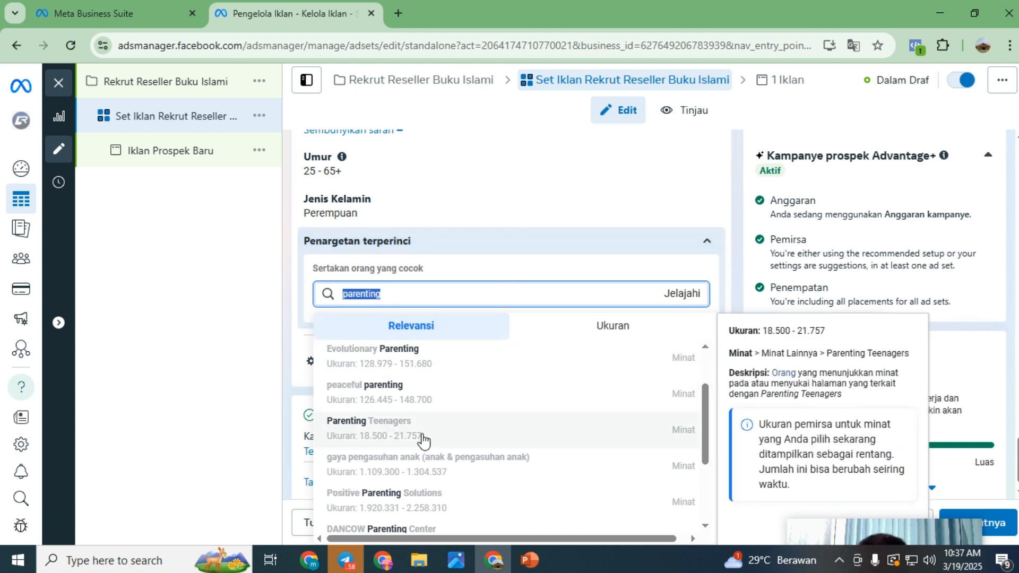
{"action": "scroll", "coordinate": [420, 392], "scroll_direction": "up", "scroll_amount": 2}
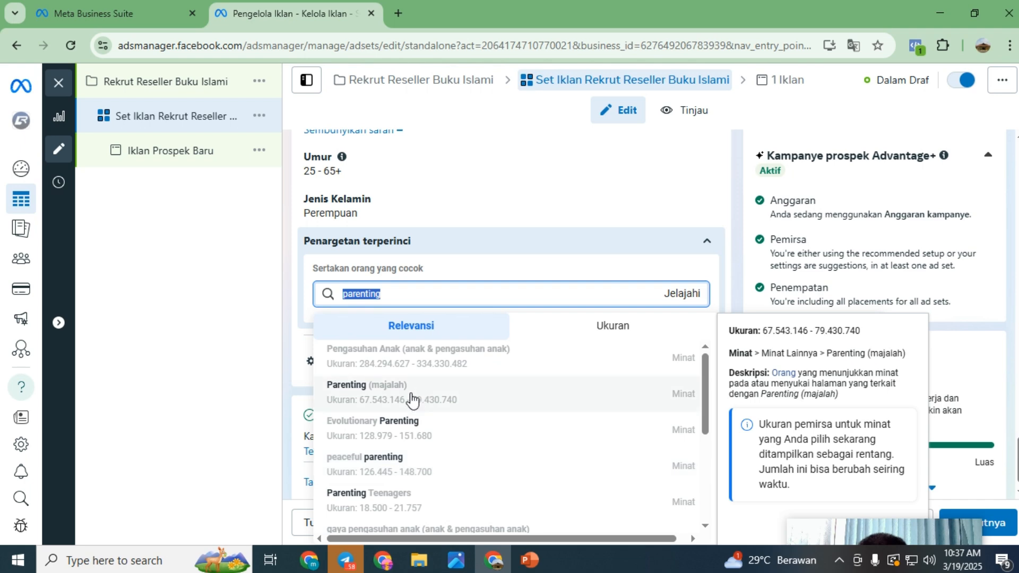
{"action": "left_click", "coordinate": [410, 401]}
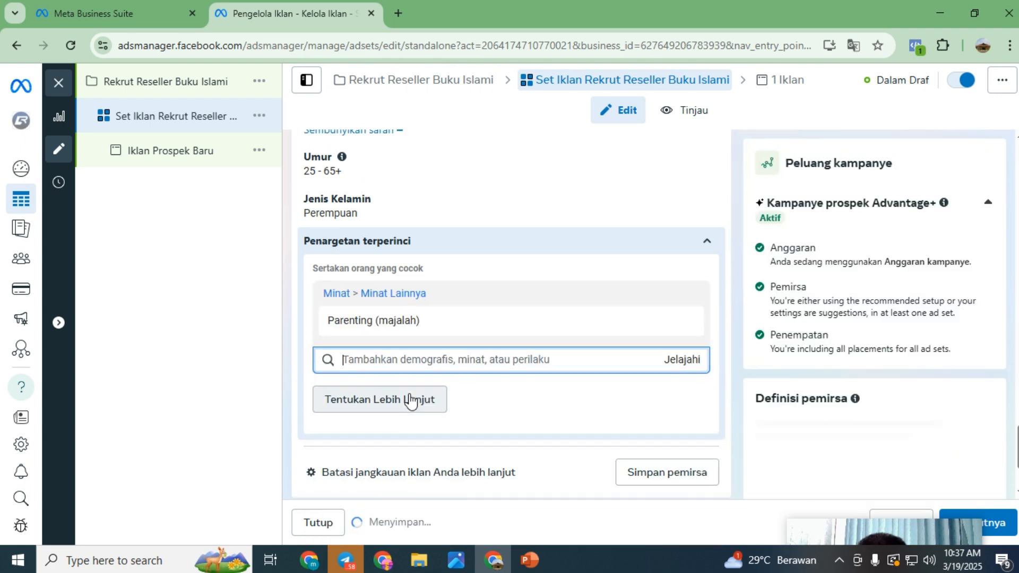
Search the detailed targeting for "keluarga" and add the interest Keluarga (konsep sosial)
{"action": "left_click", "coordinate": [425, 357]}
{"action": "mouse_move", "coordinate": [447, 324]}
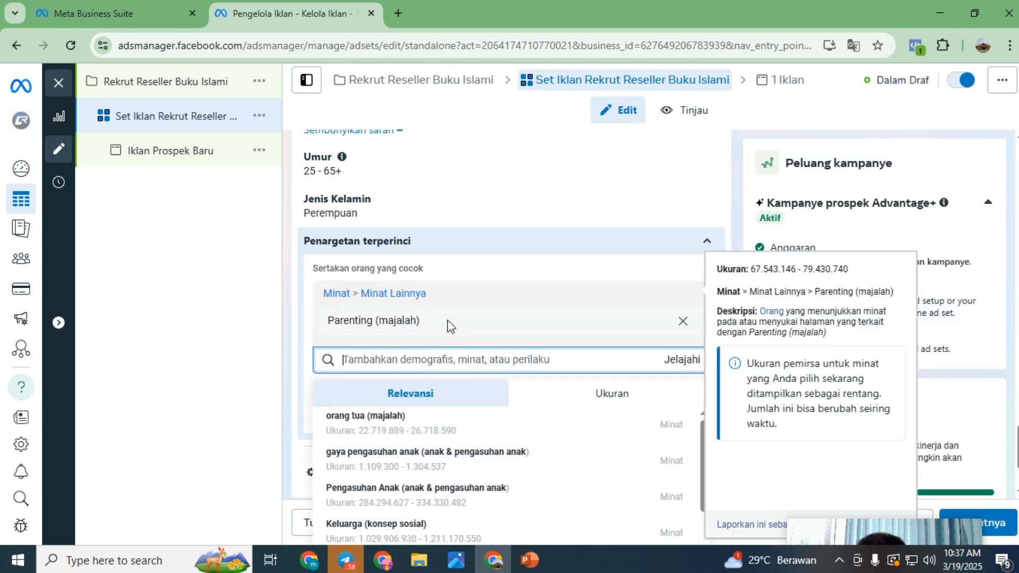
{"action": "type", "text": "keluarga"}
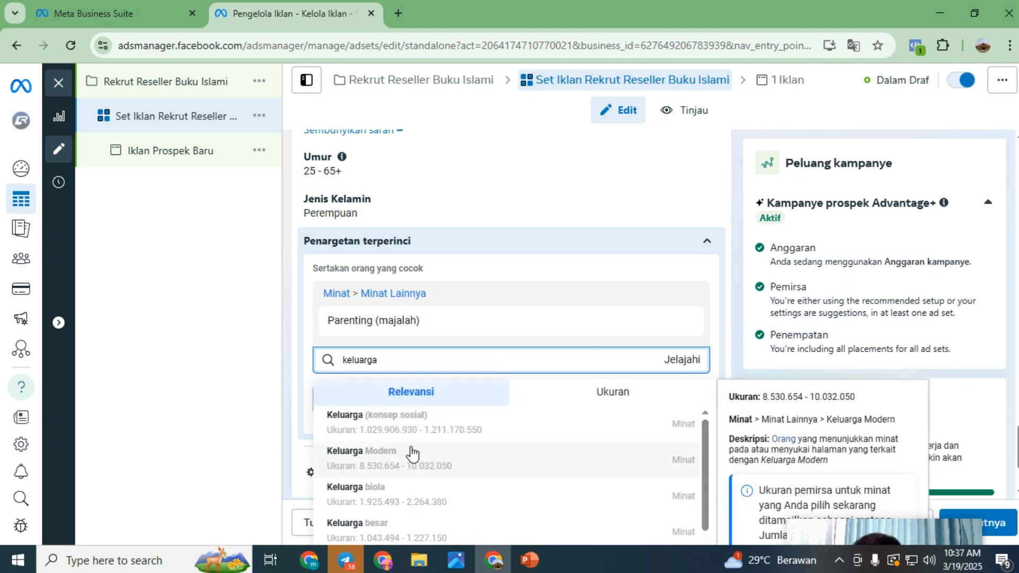
{"action": "left_click", "coordinate": [428, 428]}
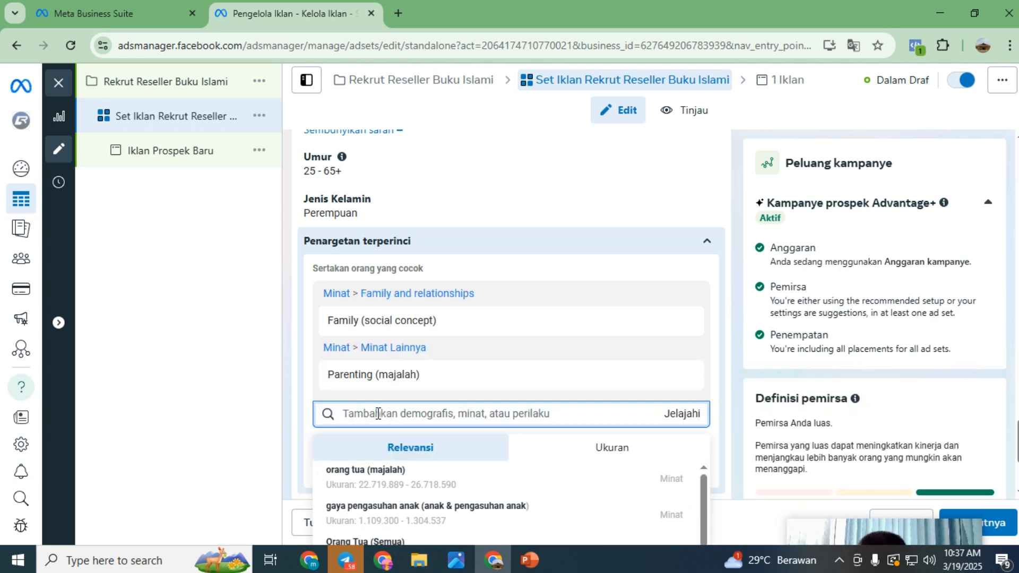
Check the Ibu Rumah Tangga interest suggestions in ChatGPT and return to Meta Ads Manager
{"action": "left_click", "coordinate": [310, 563]}
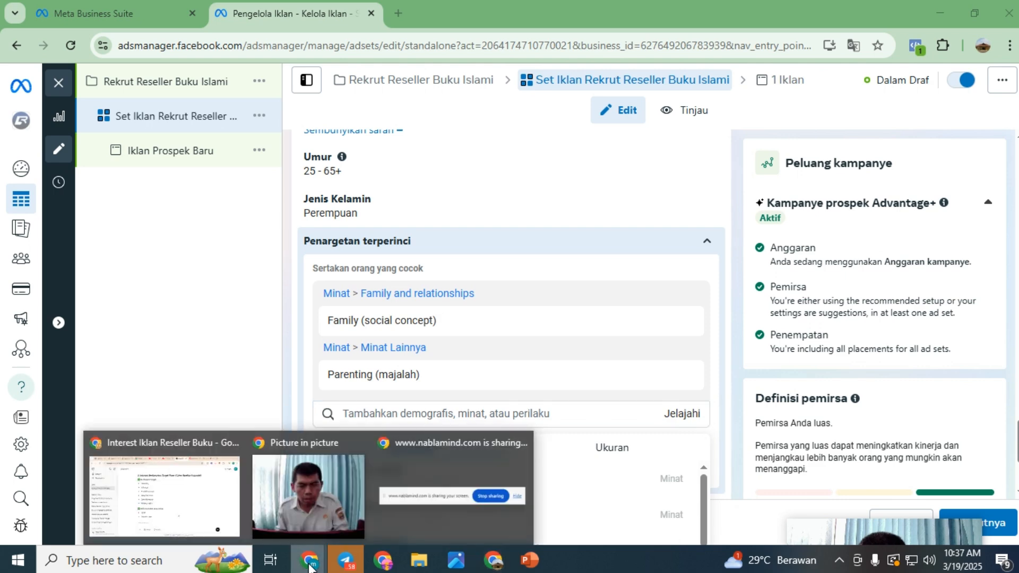
{"action": "left_click", "coordinate": [189, 523]}
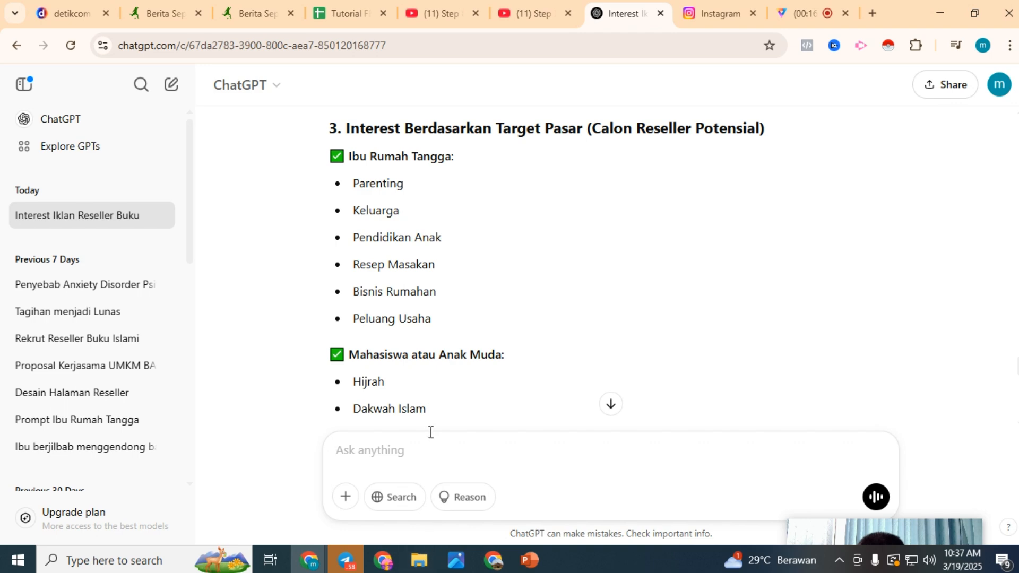
{"action": "mouse_move", "coordinate": [498, 568]}
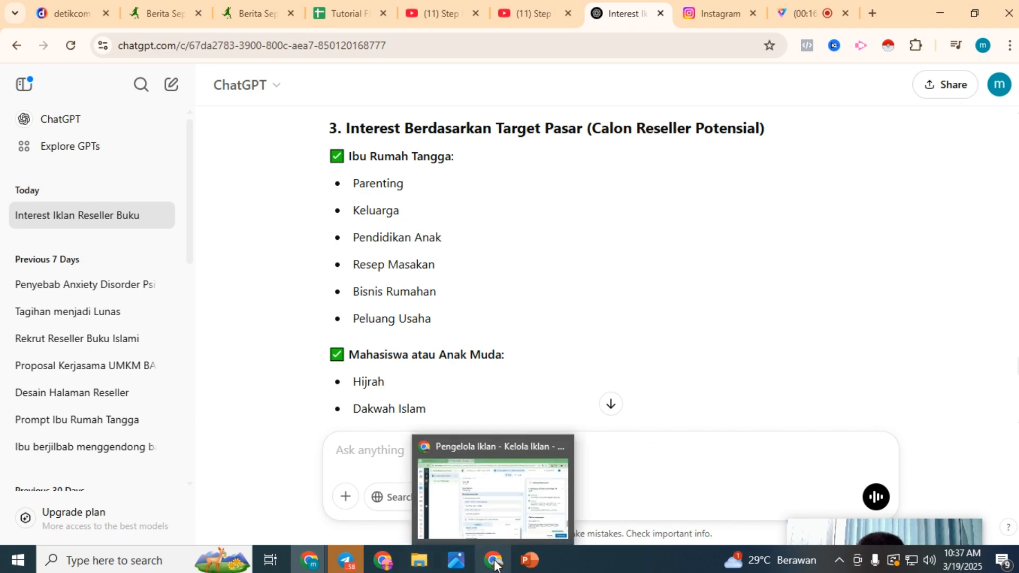
{"action": "left_click", "coordinate": [478, 552]}
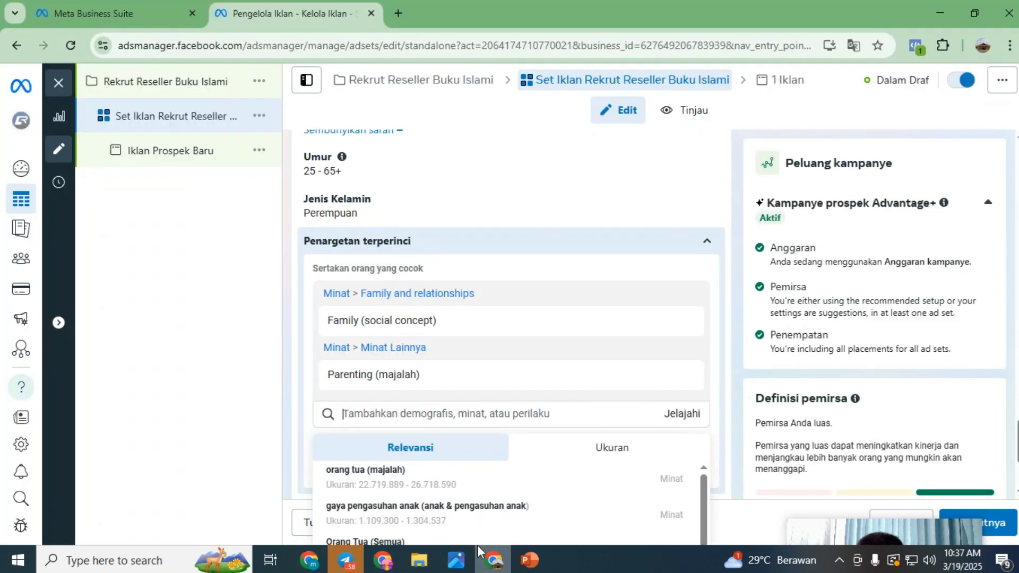
Search the detailed targeting for "bisnis rumahan", shorten the search to "bisnis", and add the interest Bisnis (bisnis & keuangan)
{"action": "type", "text": "bisnis rumahan"}
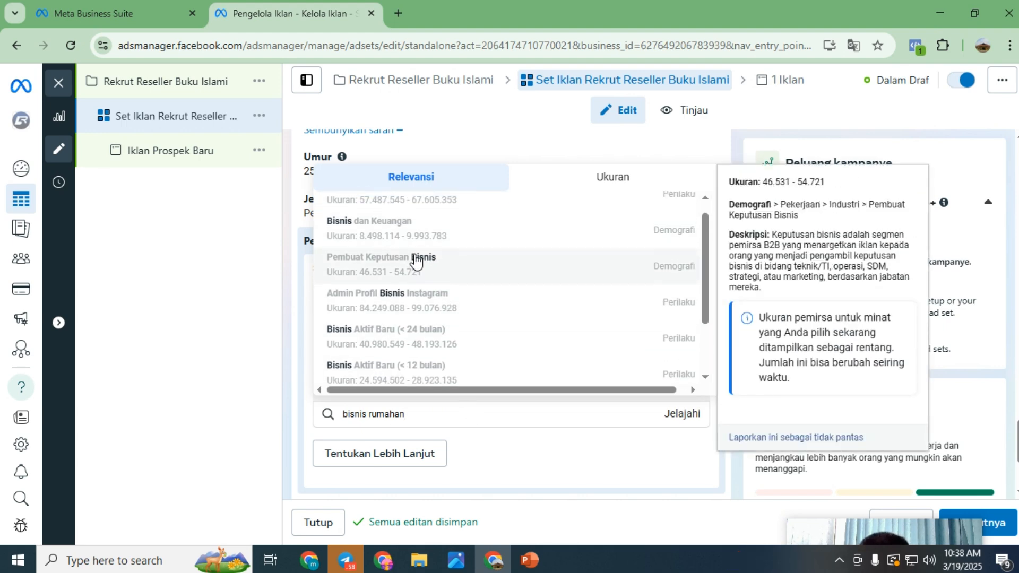
{"action": "scroll", "coordinate": [422, 252], "scroll_direction": "up", "scroll_amount": 1}
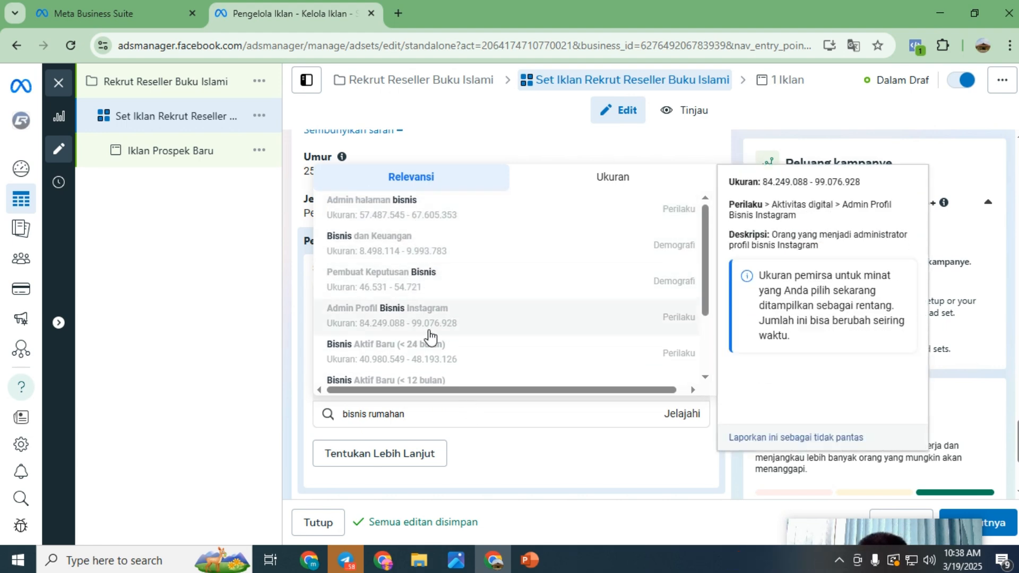
{"action": "scroll", "coordinate": [423, 329], "scroll_direction": "down", "scroll_amount": 1}
{"action": "scroll", "coordinate": [446, 372], "scroll_direction": "down", "scroll_amount": 1}
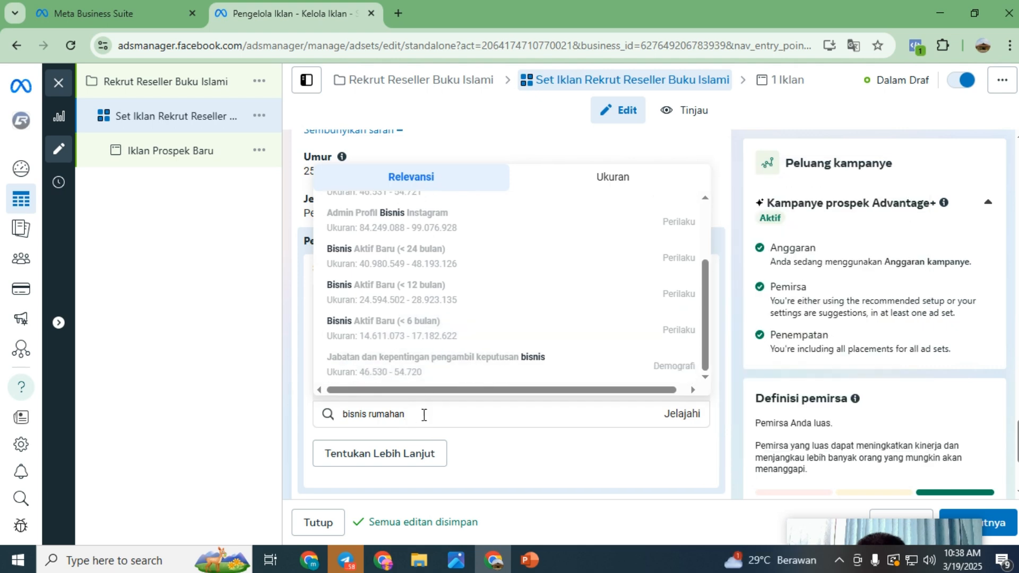
{"action": "mouse_move", "coordinate": [466, 364]}
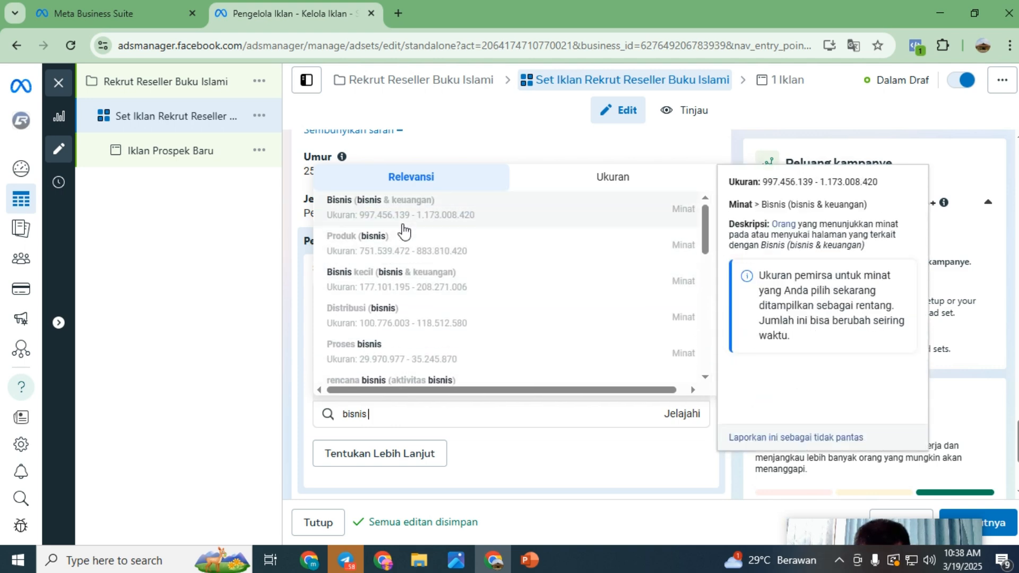
{"action": "left_click", "coordinate": [401, 215]}
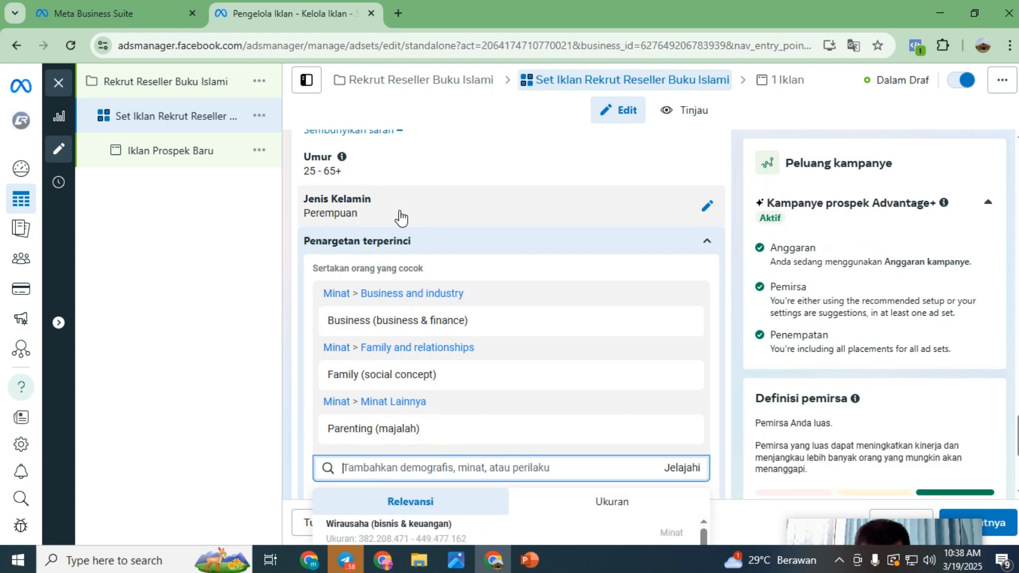
Add the suggested demographics Orang Tua (Semua) and Menikah to the detailed targeting
{"action": "scroll", "coordinate": [521, 411], "scroll_direction": "down", "scroll_amount": 2}
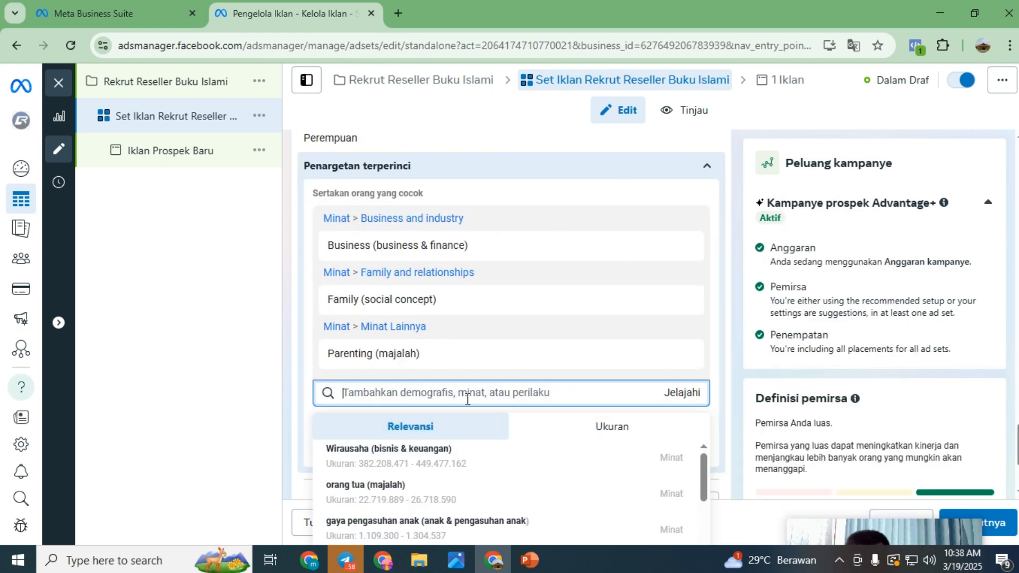
{"action": "scroll", "coordinate": [437, 377], "scroll_direction": "down", "scroll_amount": 2}
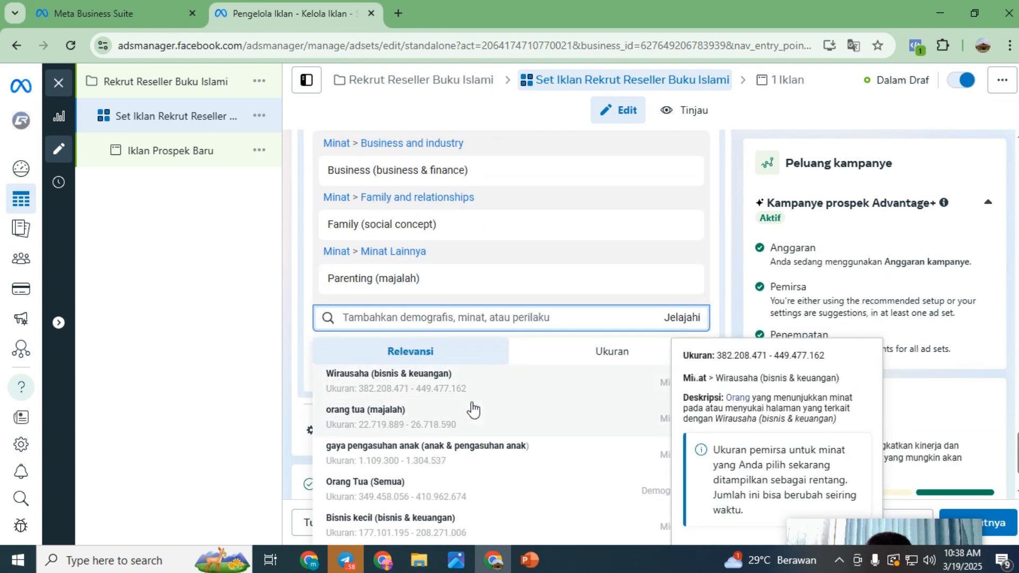
{"action": "left_click", "coordinate": [428, 500]}
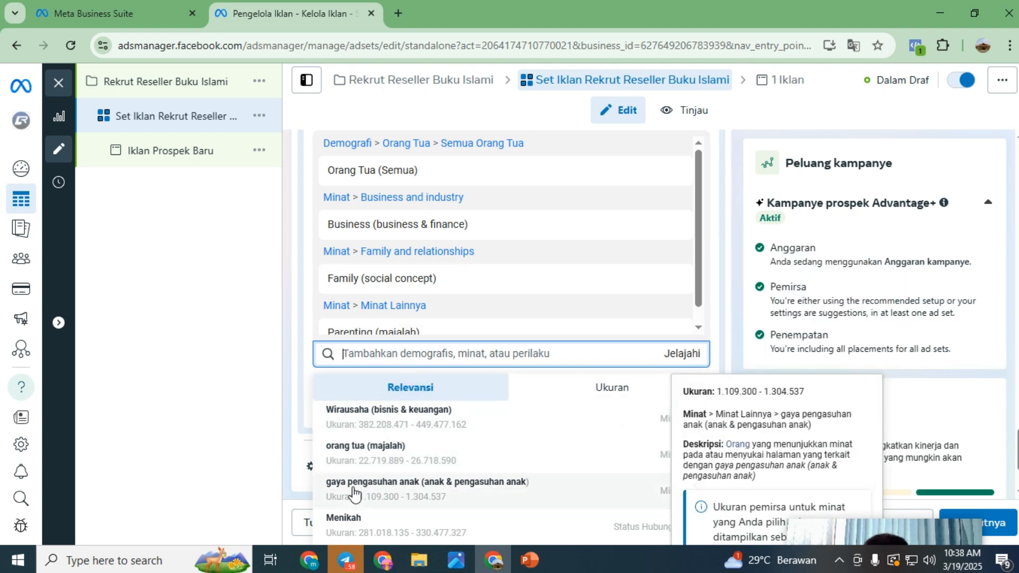
{"action": "scroll", "coordinate": [545, 250], "scroll_direction": "down", "scroll_amount": 1}
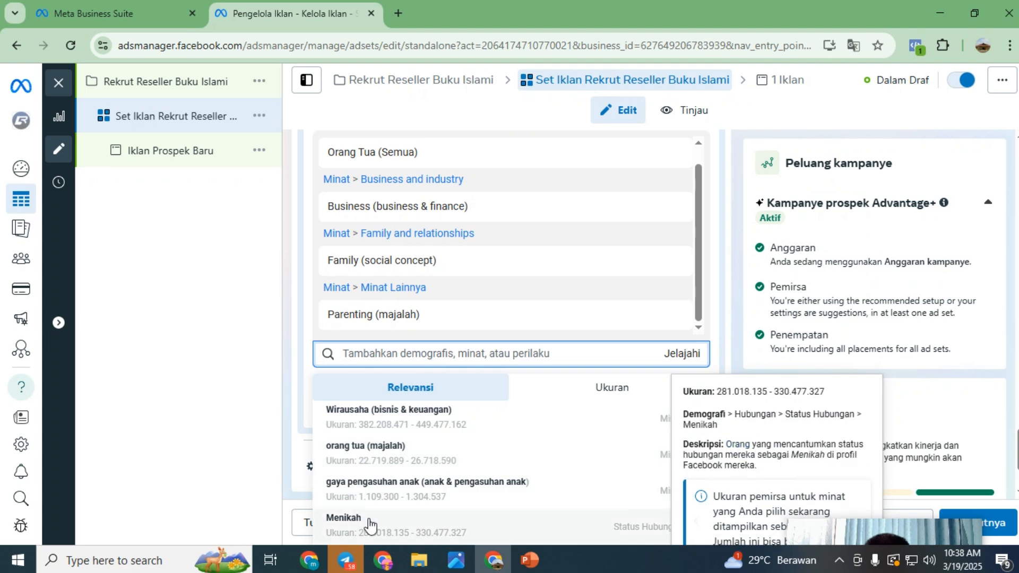
{"action": "left_click", "coordinate": [409, 533]}
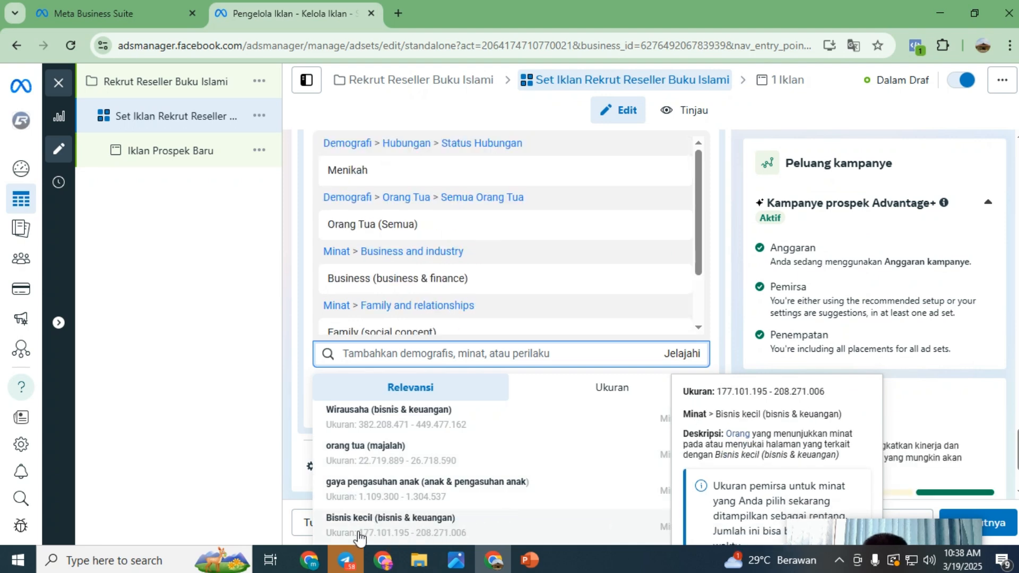
Look through the remaining detailed targeting suggestions for other fitting audiences and close the suggestion list
{"action": "scroll", "coordinate": [535, 281], "scroll_direction": "down", "scroll_amount": 4}
{"action": "scroll", "coordinate": [536, 280], "scroll_direction": "down", "scroll_amount": 1}
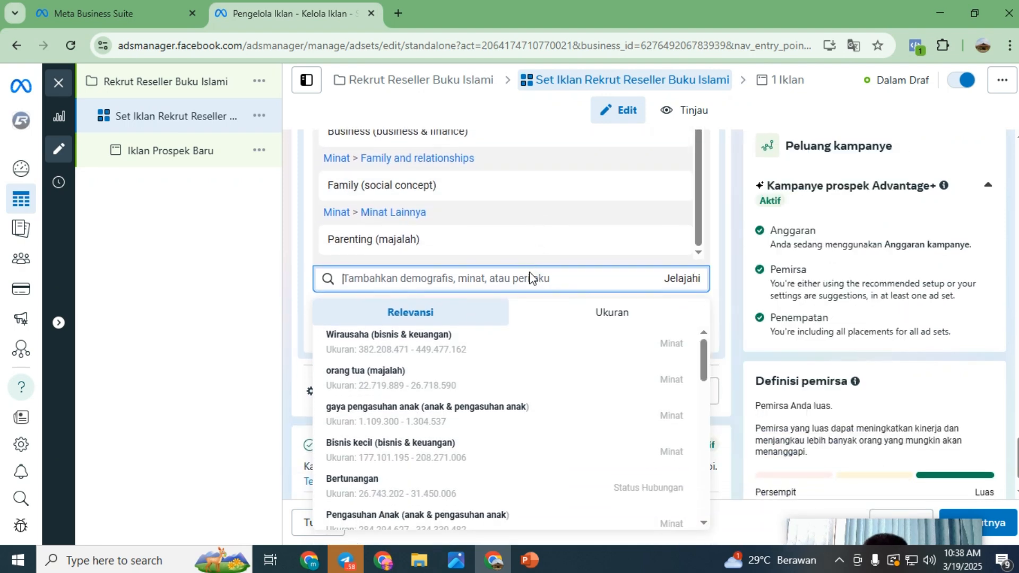
{"action": "scroll", "coordinate": [530, 276], "scroll_direction": "up", "scroll_amount": 2}
{"action": "scroll", "coordinate": [530, 277], "scroll_direction": "down", "scroll_amount": 2}
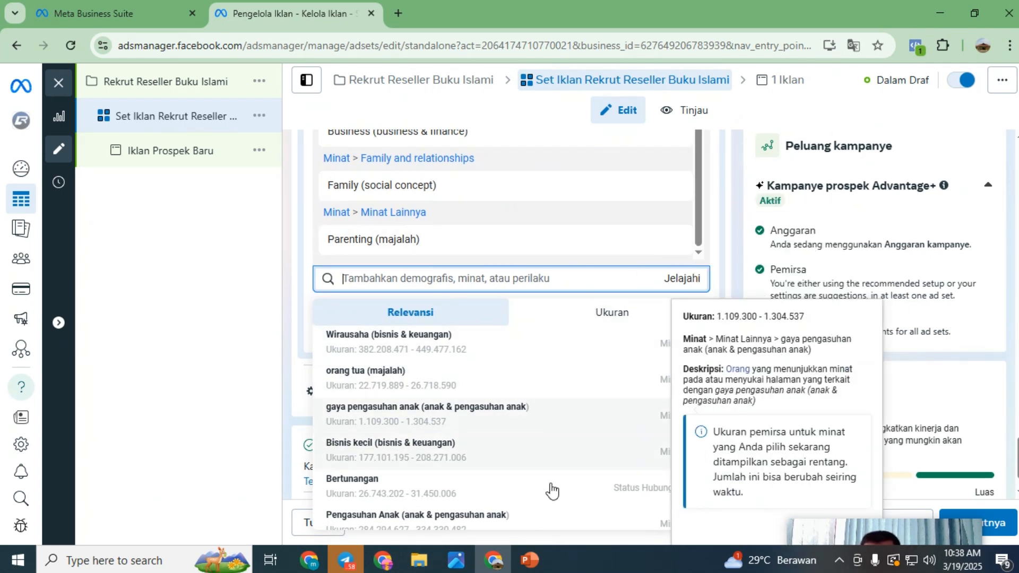
{"action": "scroll", "coordinate": [564, 435], "scroll_direction": "down", "scroll_amount": 5}
{"action": "scroll", "coordinate": [598, 450], "scroll_direction": "down", "scroll_amount": 2}
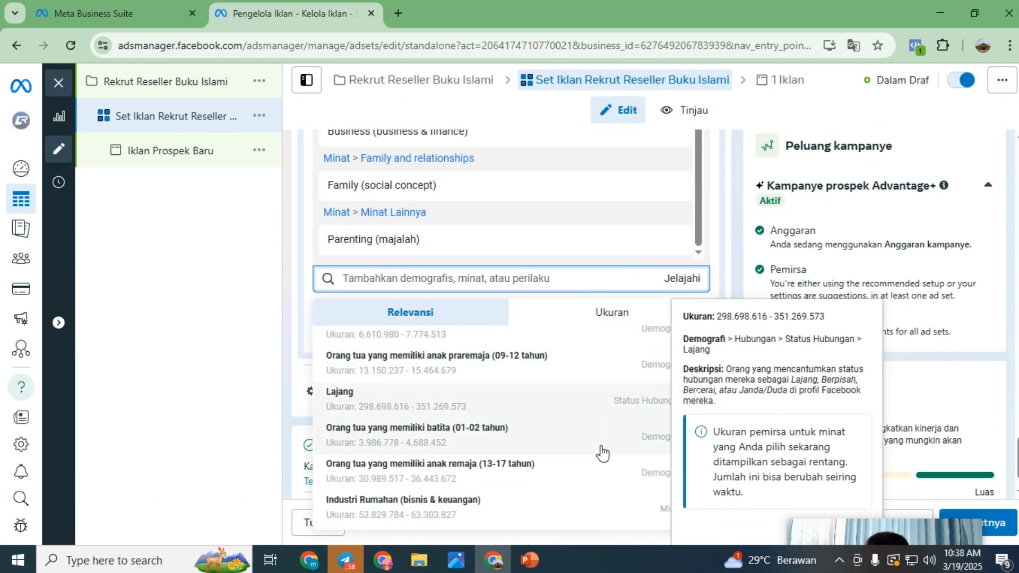
{"action": "scroll", "coordinate": [600, 451], "scroll_direction": "up", "scroll_amount": 1}
{"action": "left_click", "coordinate": [245, 317]}
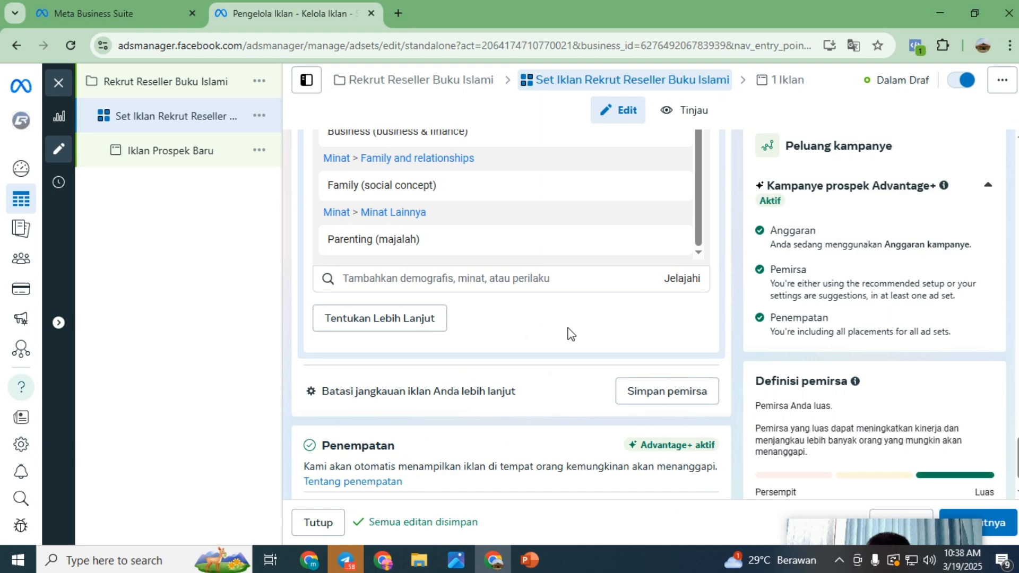
Review the ad set's audience controls, including location, minimum age, custom audience exclusions and language
{"action": "scroll", "coordinate": [569, 332], "scroll_direction": "down", "scroll_amount": 1}
{"action": "scroll", "coordinate": [528, 337], "scroll_direction": "up", "scroll_amount": 4}
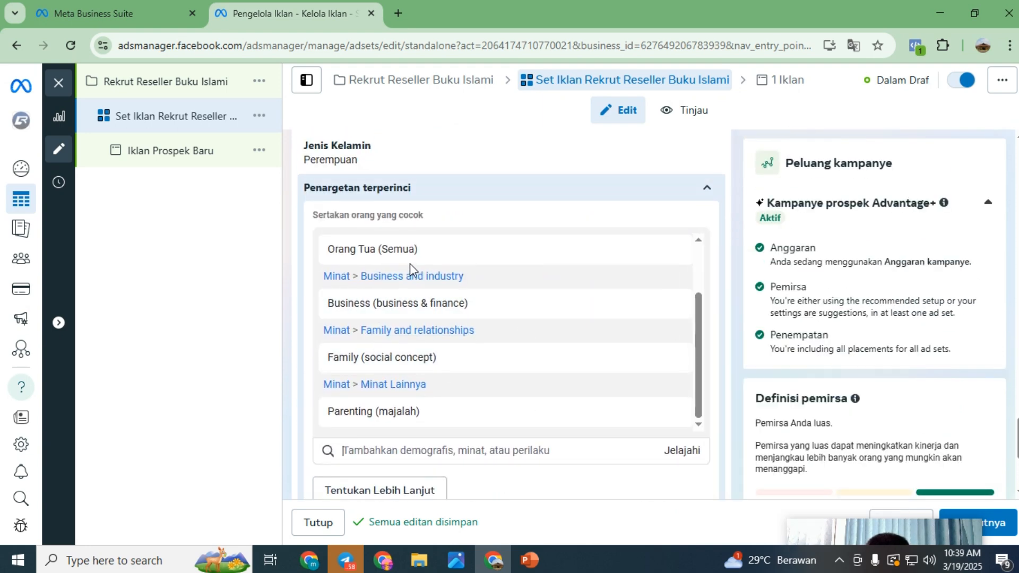
{"action": "scroll", "coordinate": [462, 275], "scroll_direction": "up", "scroll_amount": 2}
{"action": "scroll", "coordinate": [503, 307], "scroll_direction": "up", "scroll_amount": 4}
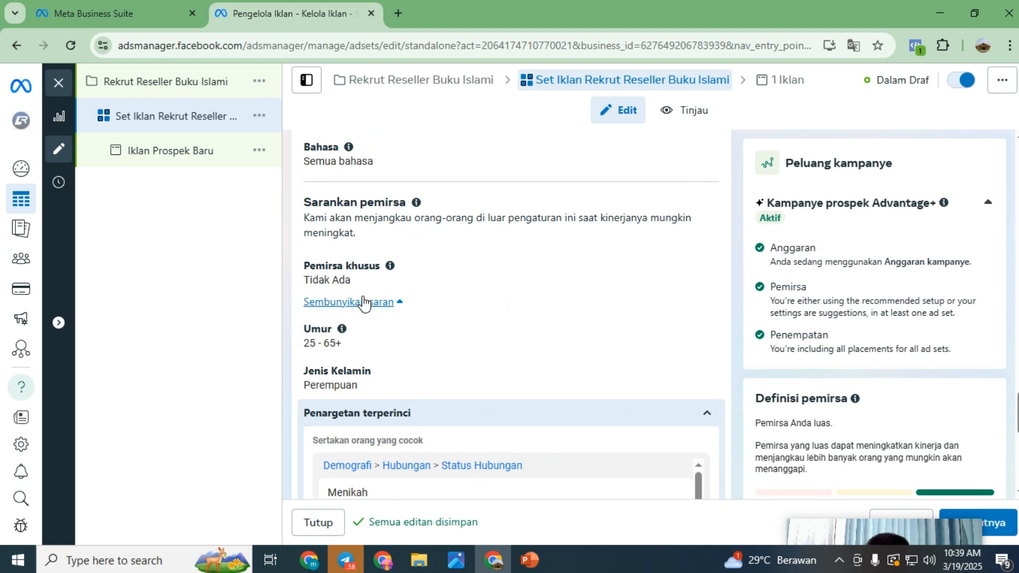
{"action": "scroll", "coordinate": [397, 342], "scroll_direction": "up", "scroll_amount": 1}
{"action": "scroll", "coordinate": [400, 311], "scroll_direction": "up", "scroll_amount": 6}
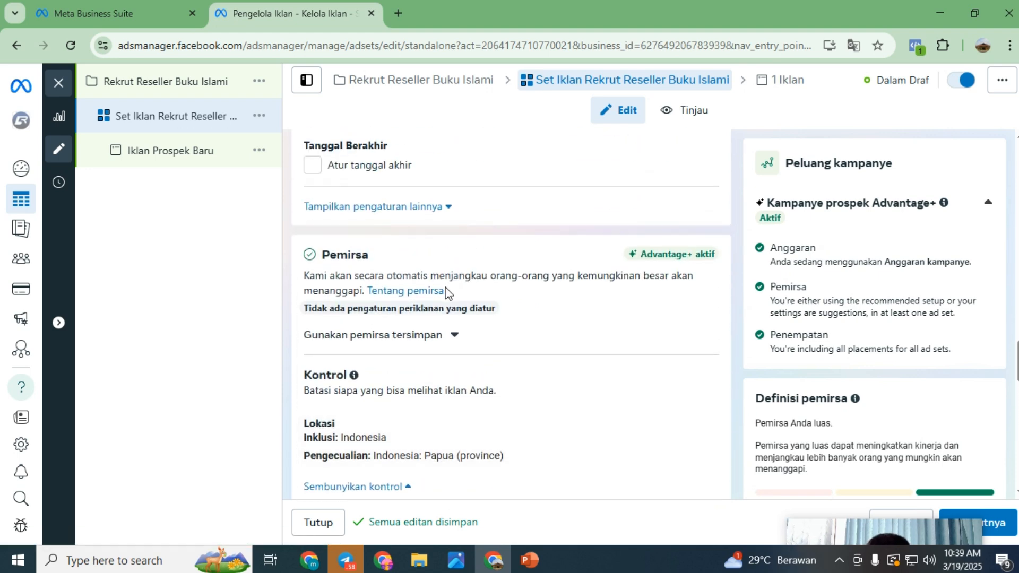
{"action": "scroll", "coordinate": [443, 300], "scroll_direction": "up", "scroll_amount": 4}
{"action": "scroll", "coordinate": [445, 314], "scroll_direction": "down", "scroll_amount": 10}
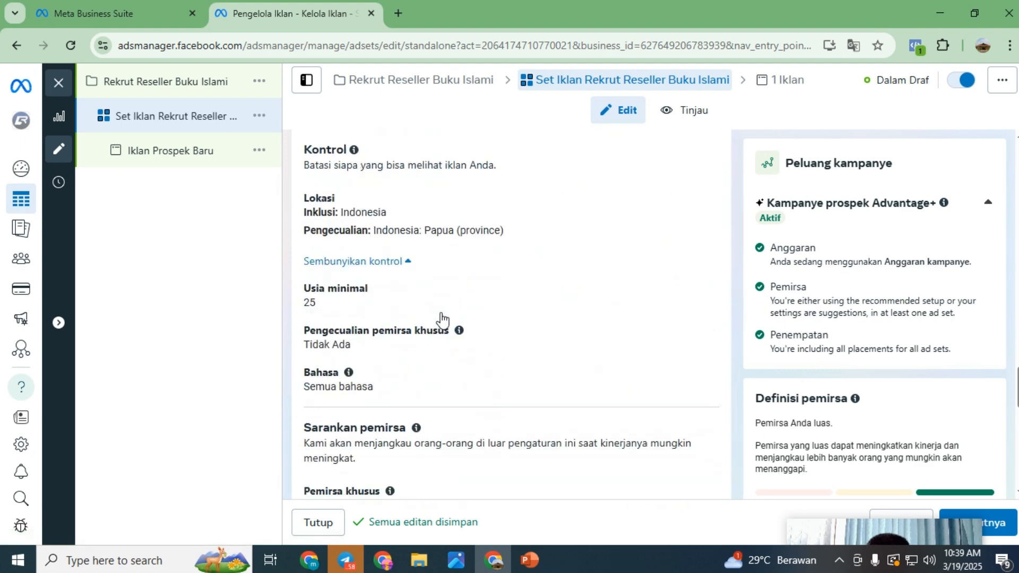
{"action": "scroll", "coordinate": [390, 228], "scroll_direction": "up", "scroll_amount": 1}
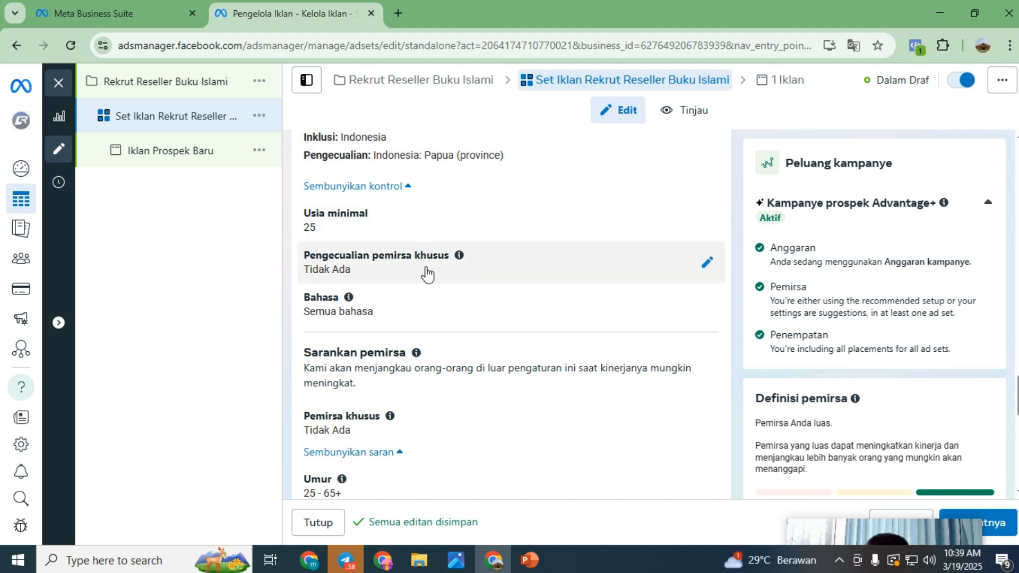
{"action": "scroll", "coordinate": [428, 313], "scroll_direction": "down", "scroll_amount": 1}
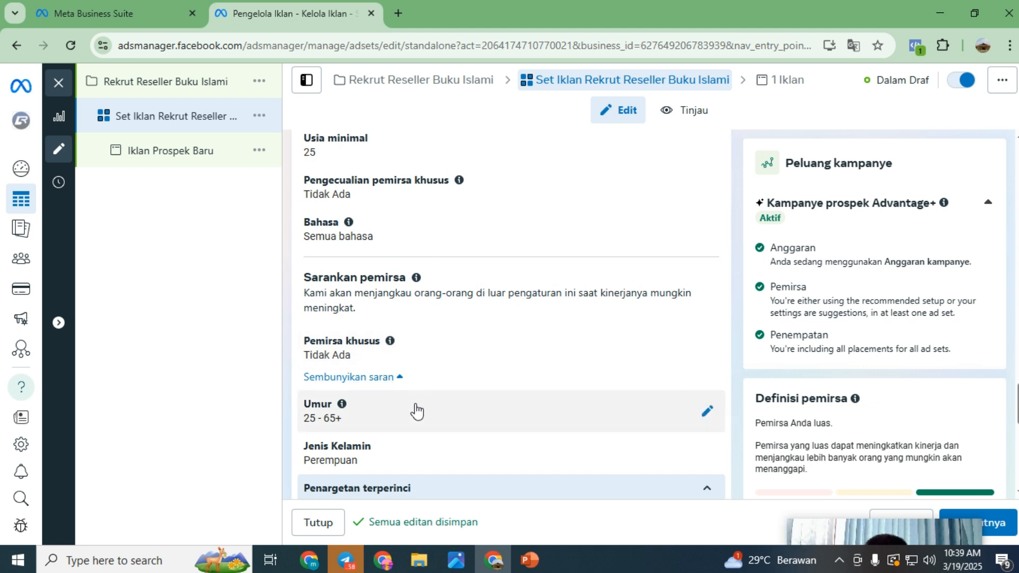
Review the suggested audience's age, gender and each demographic and interest included in the detailed targeting
{"action": "scroll", "coordinate": [416, 409], "scroll_direction": "down", "scroll_amount": 1}
{"action": "scroll", "coordinate": [417, 408], "scroll_direction": "down", "scroll_amount": 1}
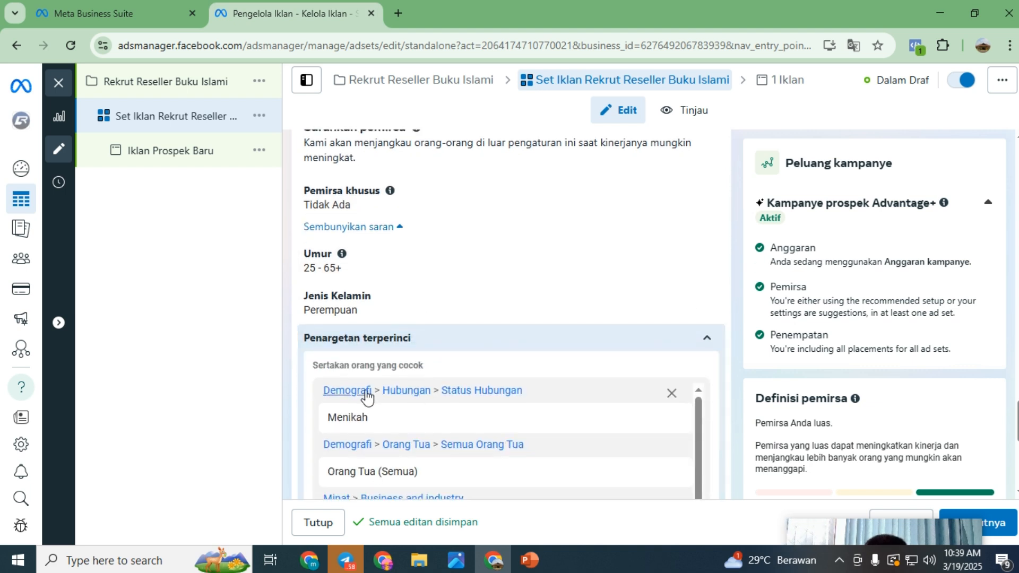
{"action": "mouse_move", "coordinate": [392, 415]}
{"action": "scroll", "coordinate": [434, 417], "scroll_direction": "down", "scroll_amount": 1}
{"action": "scroll", "coordinate": [426, 419], "scroll_direction": "up", "scroll_amount": 1}
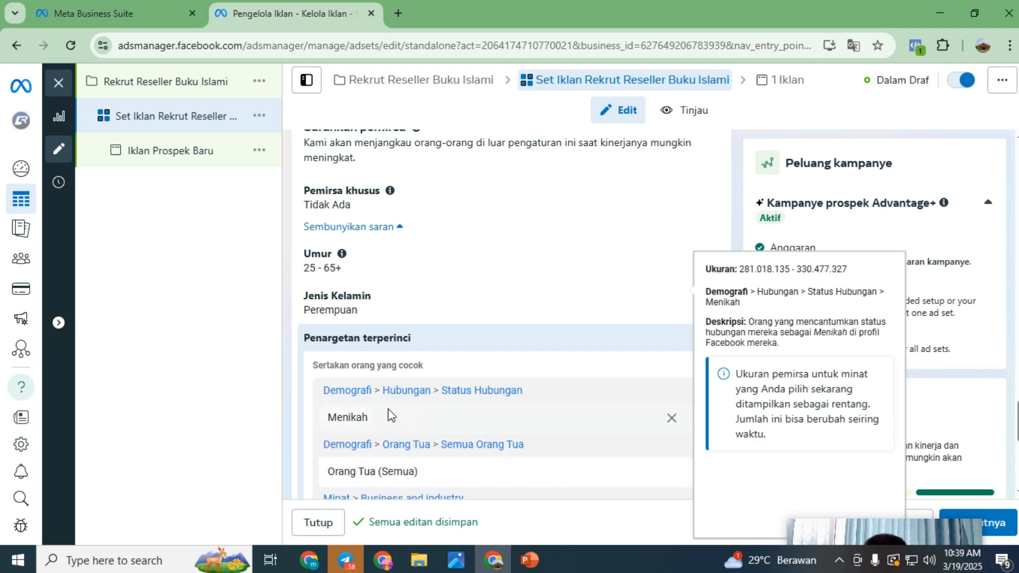
{"action": "scroll", "coordinate": [433, 419], "scroll_direction": "down", "scroll_amount": 1}
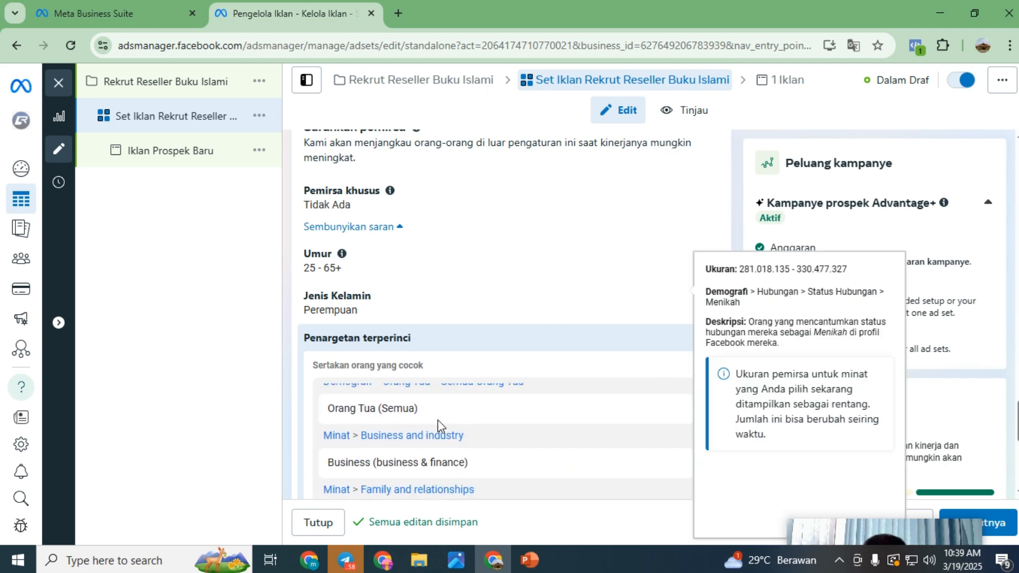
{"action": "mouse_move", "coordinate": [469, 446]}
{"action": "scroll", "coordinate": [470, 441], "scroll_direction": "down", "scroll_amount": 1}
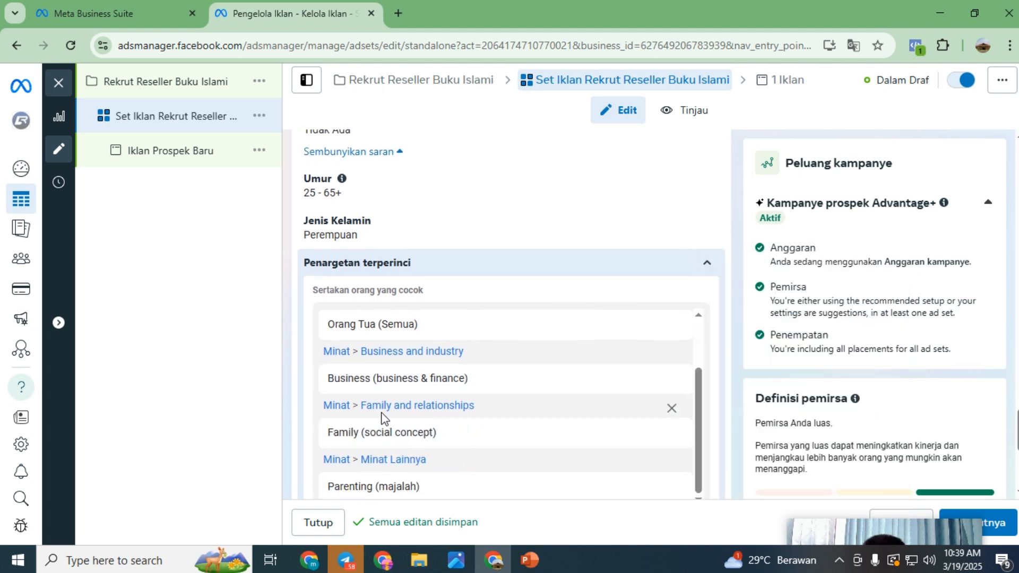
{"action": "mouse_move", "coordinate": [483, 425]}
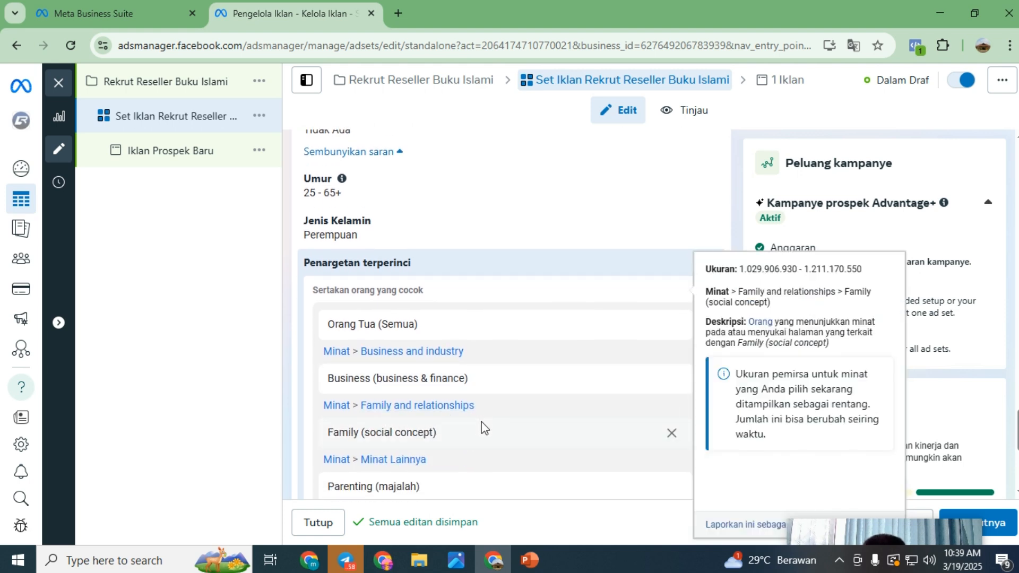
{"action": "scroll", "coordinate": [483, 428], "scroll_direction": "down", "scroll_amount": 1}
Expand the additional Penempatan settings, open the Tentang penempatan help article, and look over the placement options
{"action": "scroll", "coordinate": [433, 415], "scroll_direction": "down", "scroll_amount": 5}
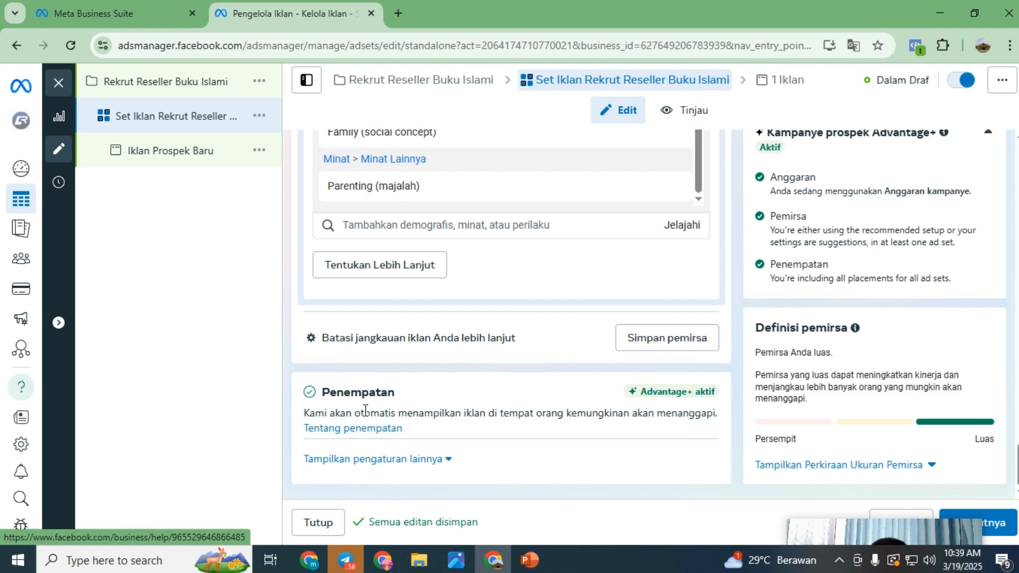
{"action": "left_click", "coordinate": [402, 460]}
{"action": "scroll", "coordinate": [424, 444], "scroll_direction": "down", "scroll_amount": 3}
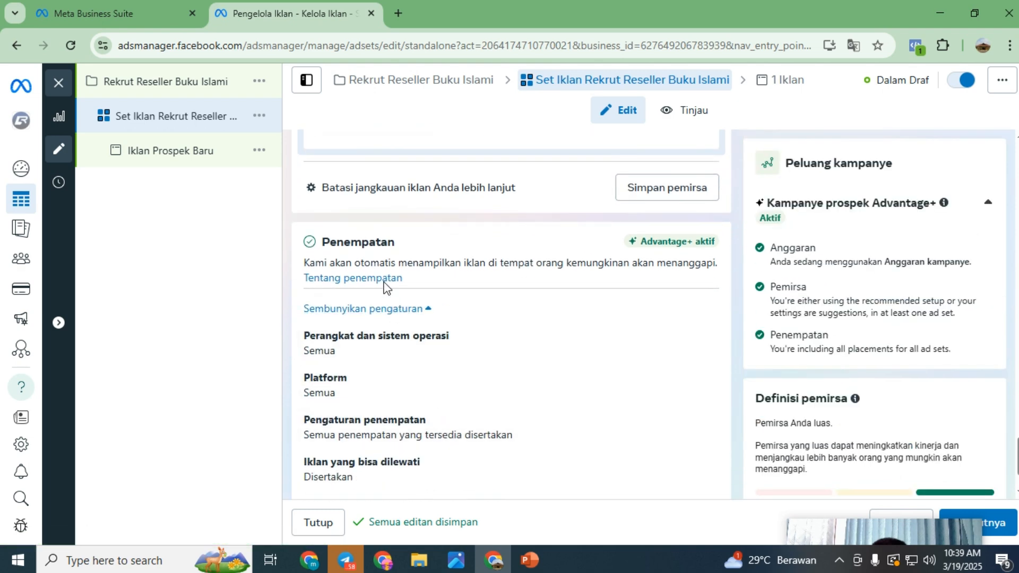
{"action": "left_click", "coordinate": [386, 277]}
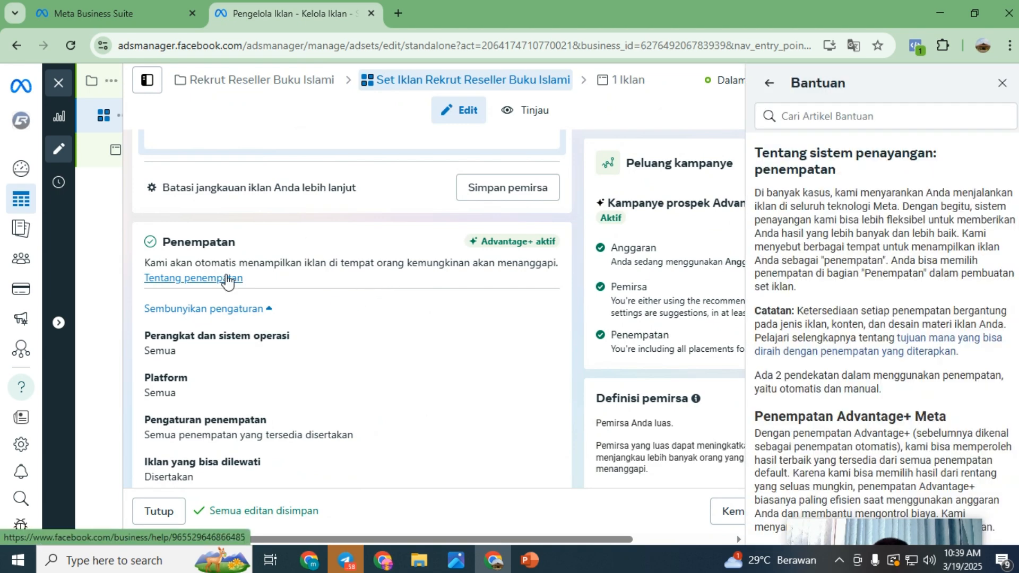
{"action": "scroll", "coordinate": [242, 351], "scroll_direction": "down", "scroll_amount": 2}
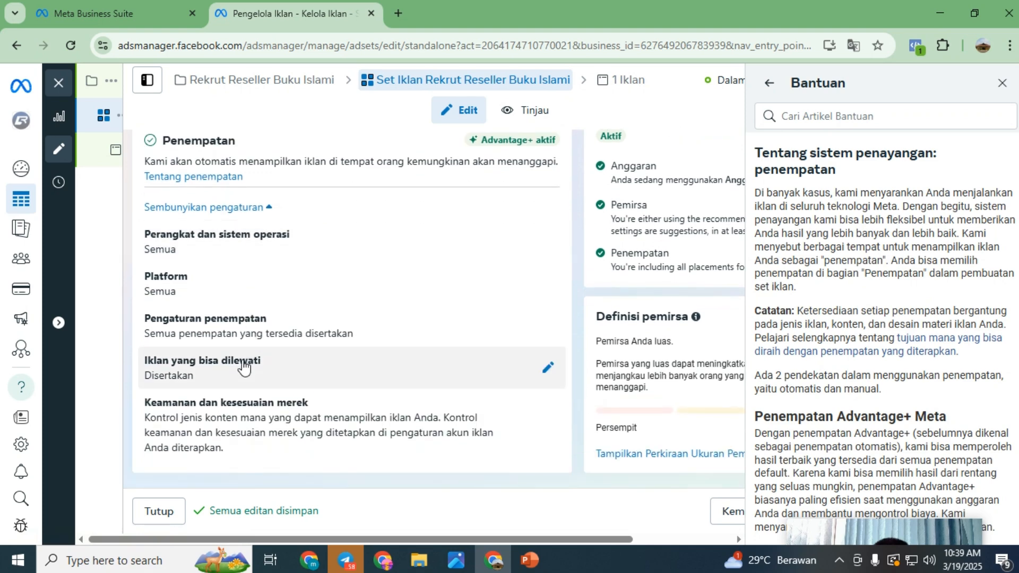
{"action": "scroll", "coordinate": [242, 366], "scroll_direction": "up", "scroll_amount": 3}
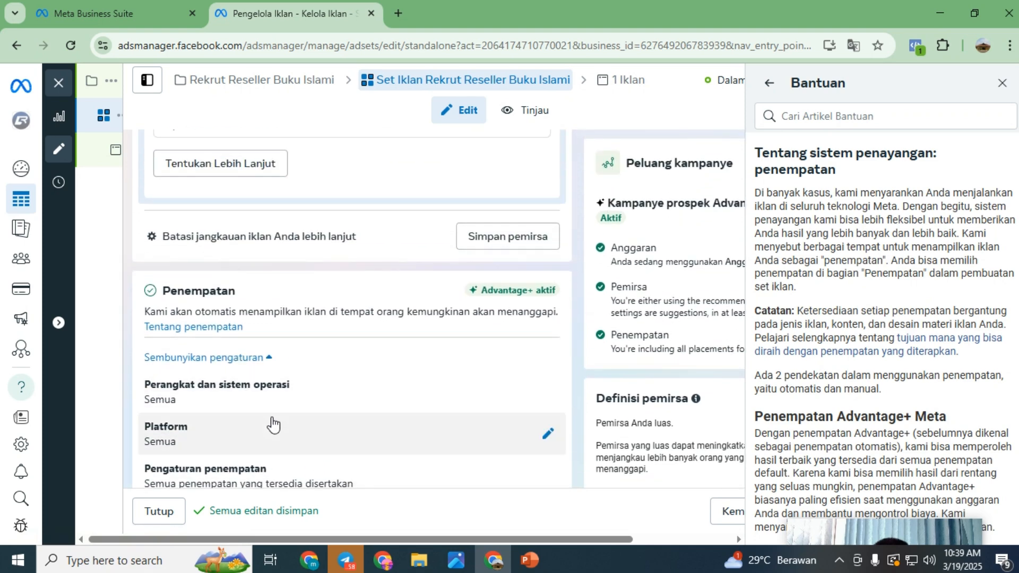
{"action": "scroll", "coordinate": [372, 436], "scroll_direction": "down", "scroll_amount": 1}
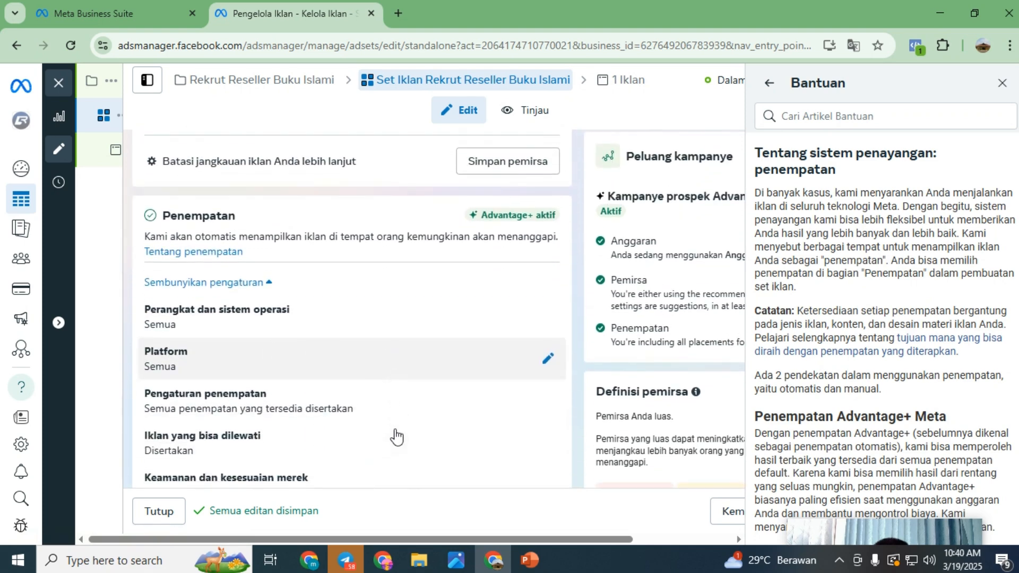
Edit the placement platforms to exclude Audience Network and Messenger, keeping only Facebook and Instagram
{"action": "left_click", "coordinate": [547, 361]}
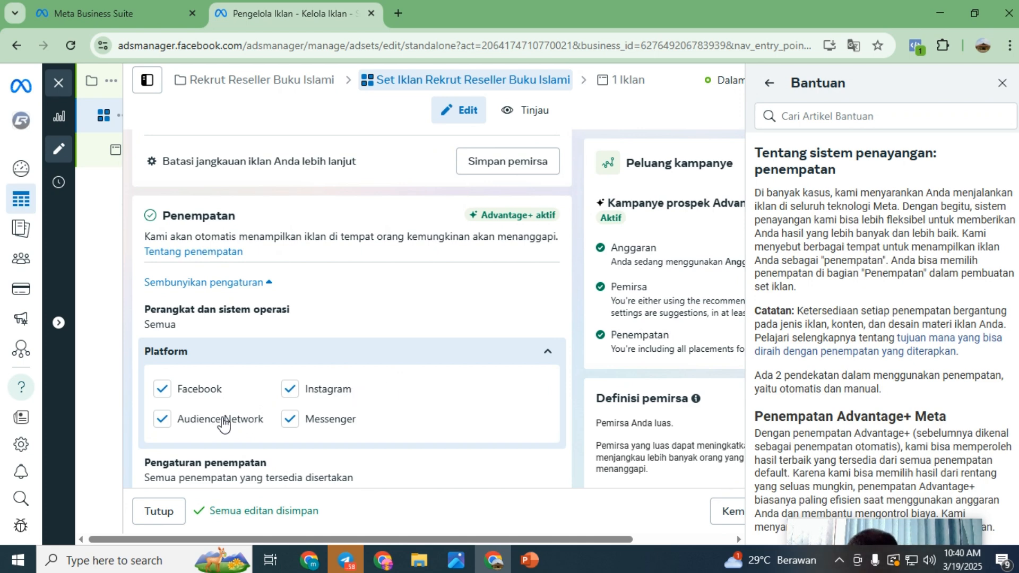
{"action": "left_click", "coordinate": [165, 422]}
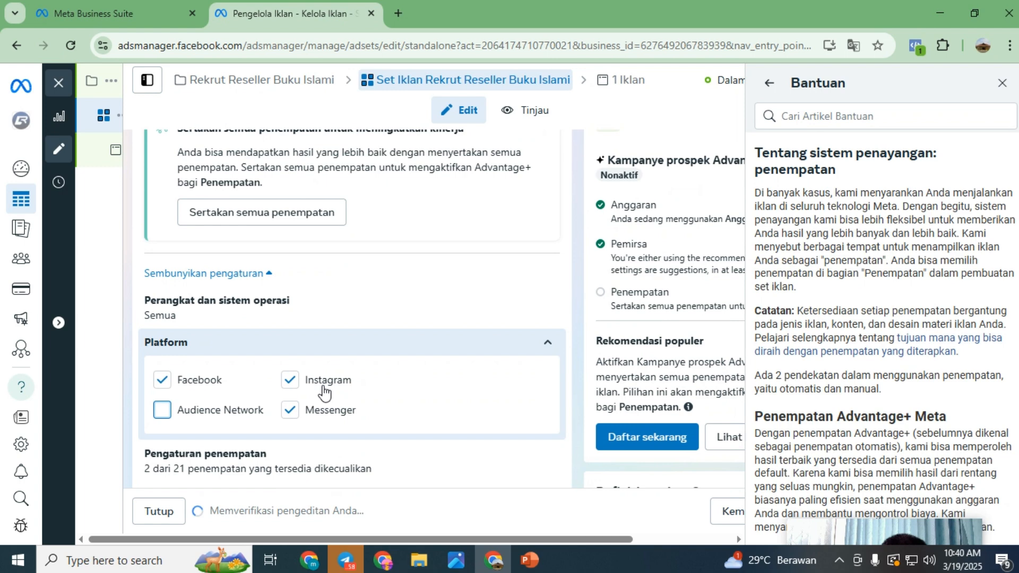
{"action": "left_click", "coordinate": [290, 410]}
{"action": "scroll", "coordinate": [410, 400], "scroll_direction": "down", "scroll_amount": 2}
{"action": "scroll", "coordinate": [410, 400], "scroll_direction": "down", "scroll_amount": 2}
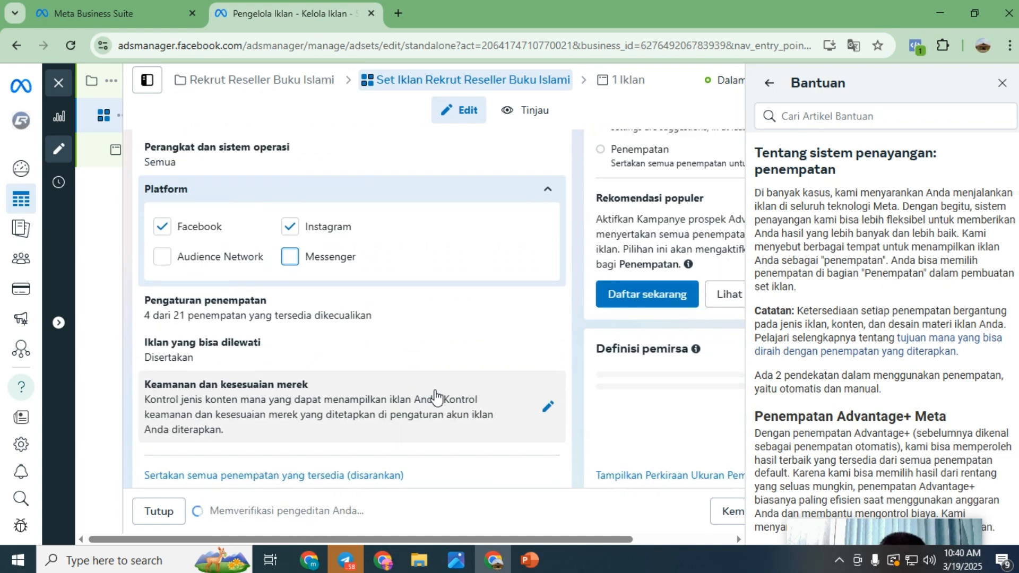
{"action": "scroll", "coordinate": [569, 308], "scroll_direction": "up", "scroll_amount": 2}
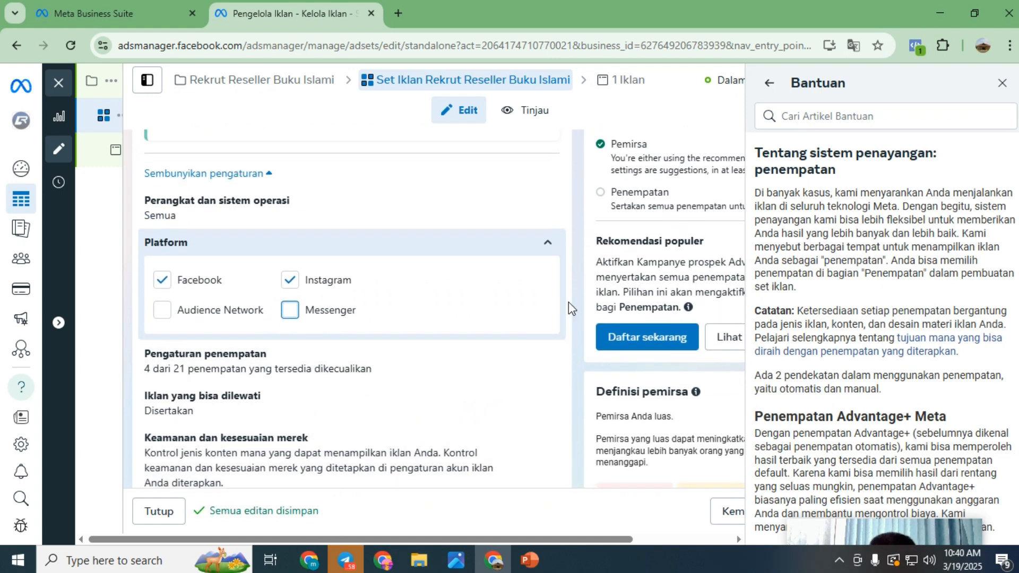
Close the placement help article and review the ad set's detailed targeting, selected platforms and remaining placement settings
{"action": "left_click", "coordinate": [1002, 83]}
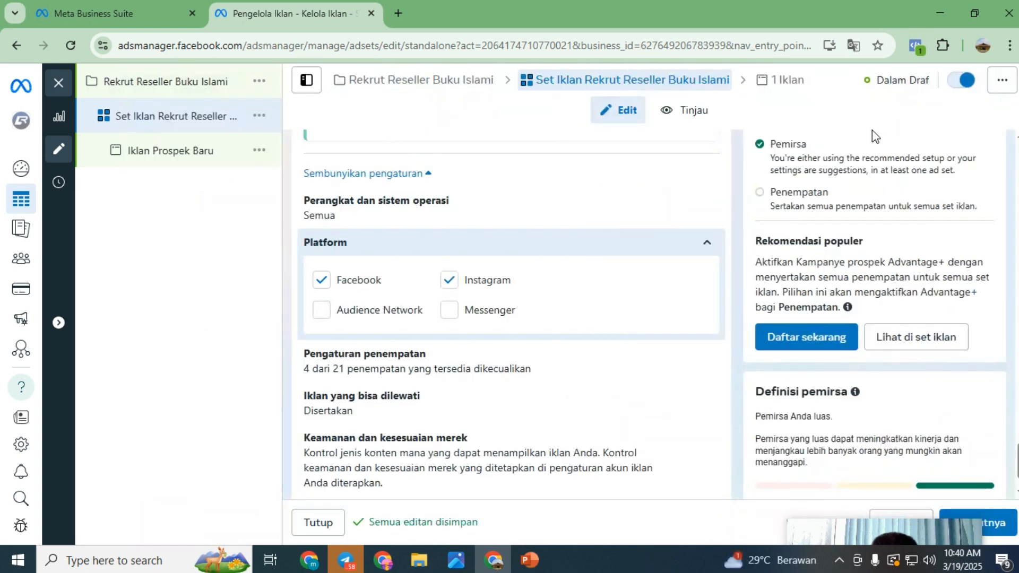
{"action": "scroll", "coordinate": [573, 405], "scroll_direction": "down", "scroll_amount": 1}
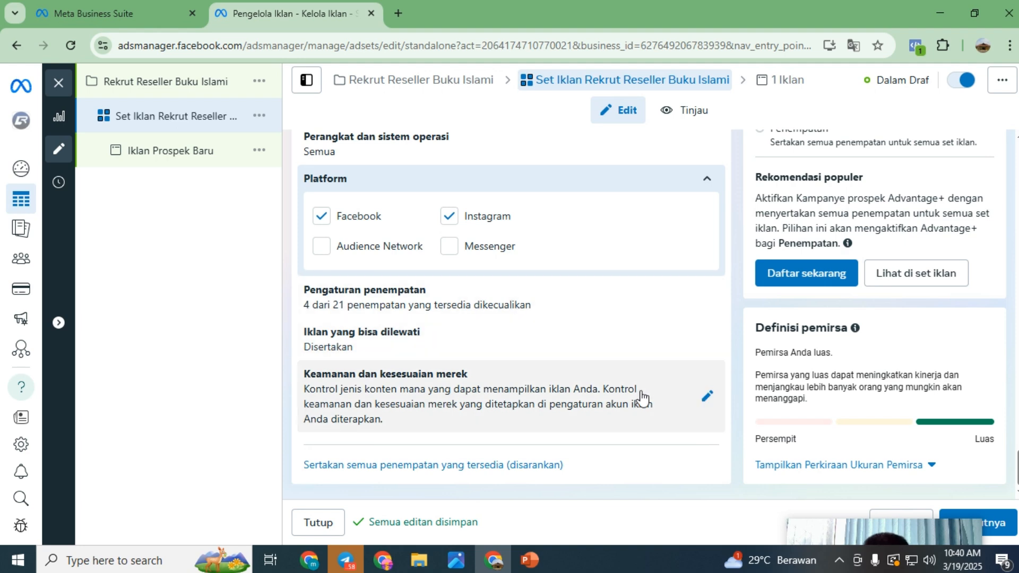
{"action": "scroll", "coordinate": [642, 397], "scroll_direction": "up", "scroll_amount": 7}
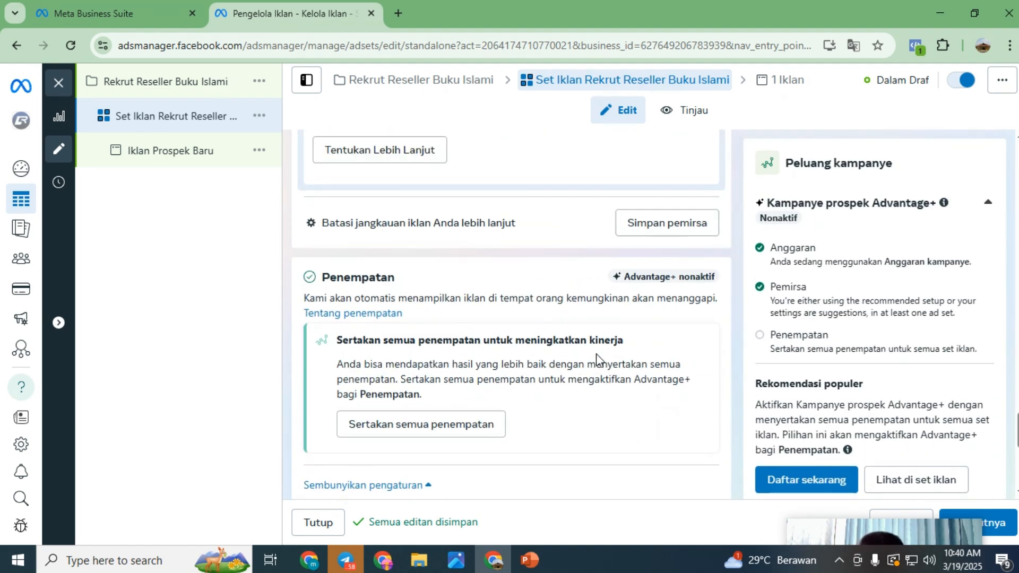
{"action": "scroll", "coordinate": [583, 346], "scroll_direction": "down", "scroll_amount": 5}
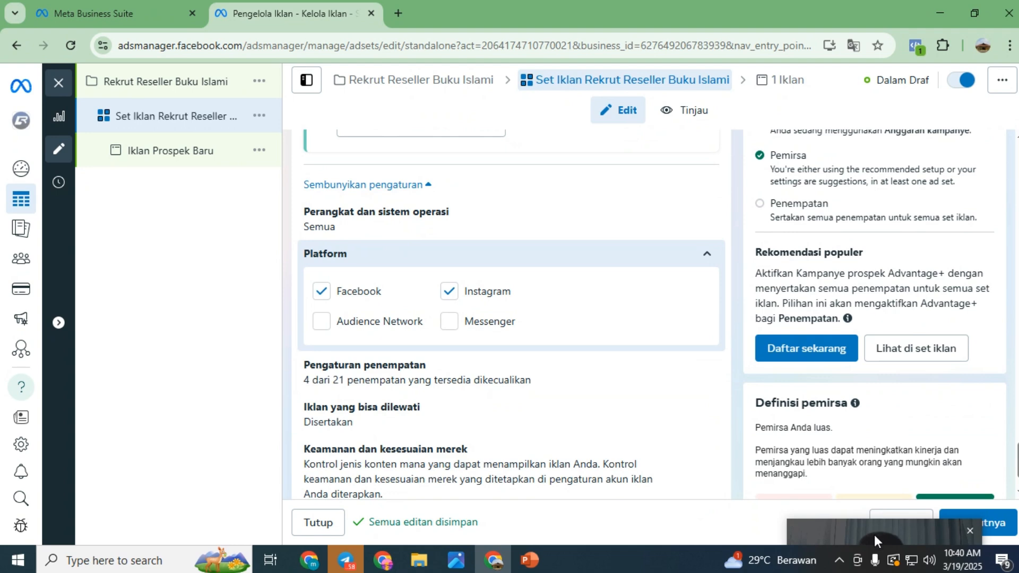
{"action": "scroll", "coordinate": [584, 393], "scroll_direction": "down", "scroll_amount": 1}
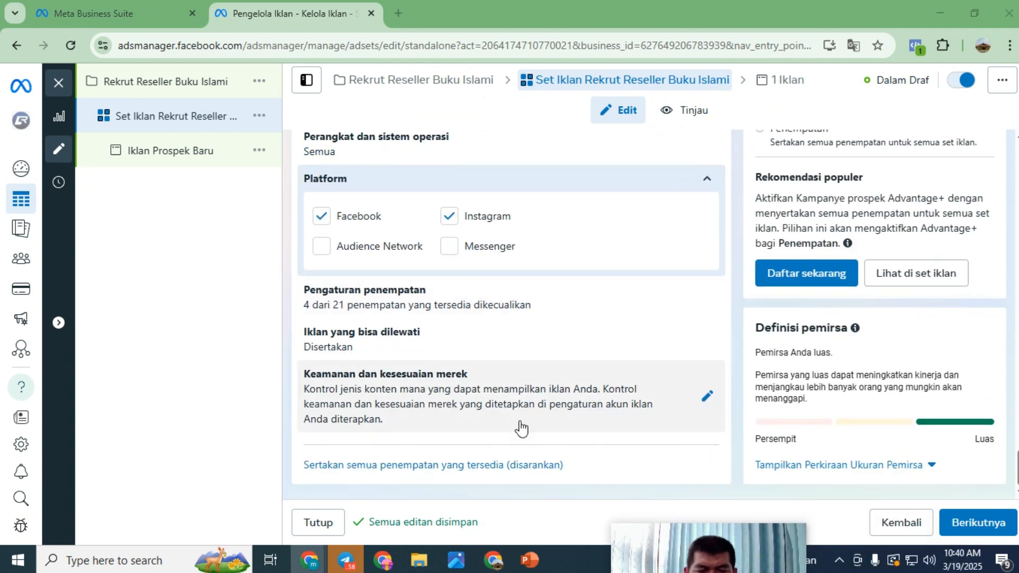
{"action": "scroll", "coordinate": [560, 341], "scroll_direction": "up", "scroll_amount": 10}
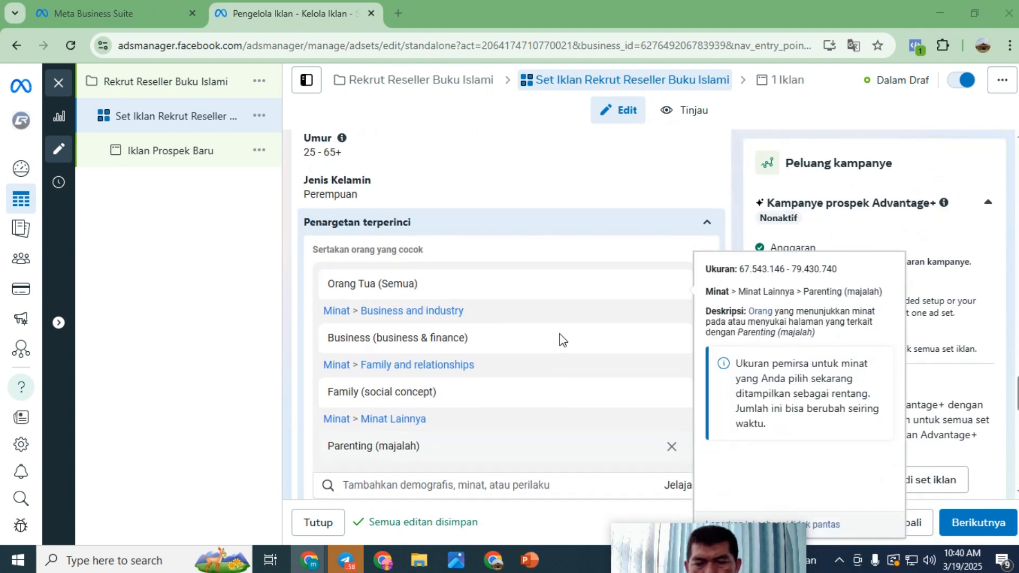
{"action": "scroll", "coordinate": [559, 341], "scroll_direction": "down", "scroll_amount": 8}
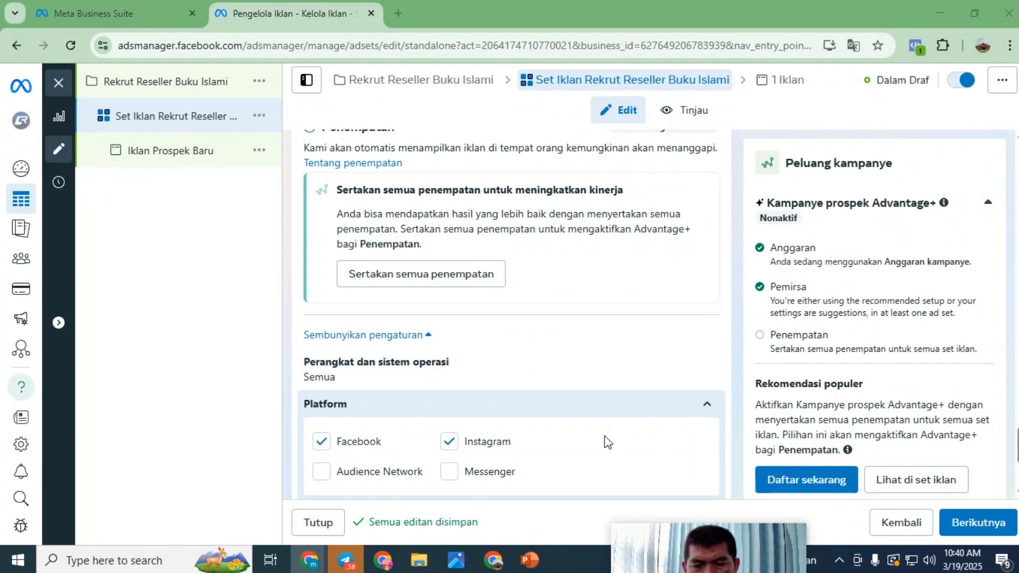
{"action": "scroll", "coordinate": [565, 432], "scroll_direction": "down", "scroll_amount": 3}
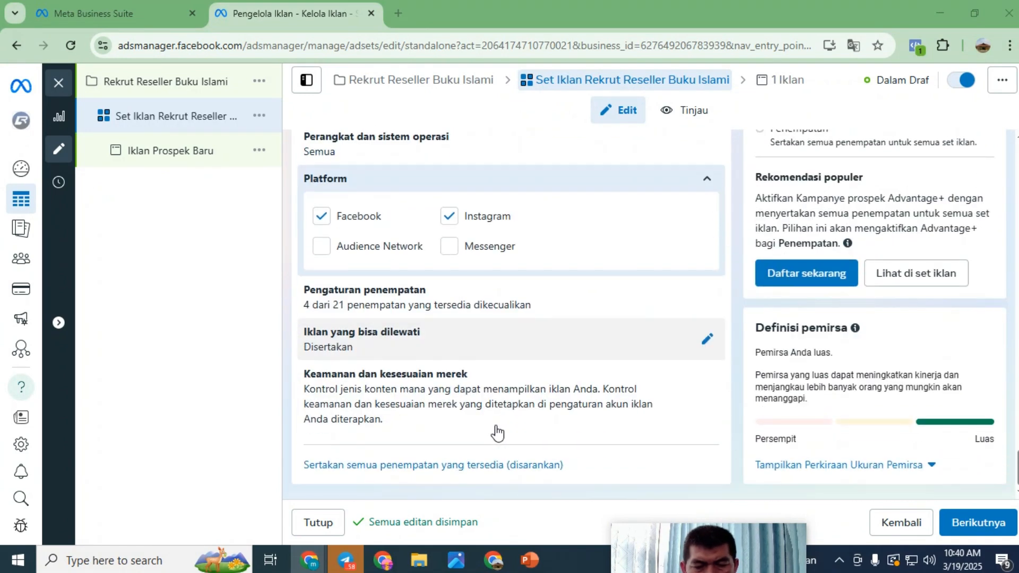
Continue from the ad set to the setup of the ad Iklan Prospek Baru
{"action": "left_click", "coordinate": [980, 525]}
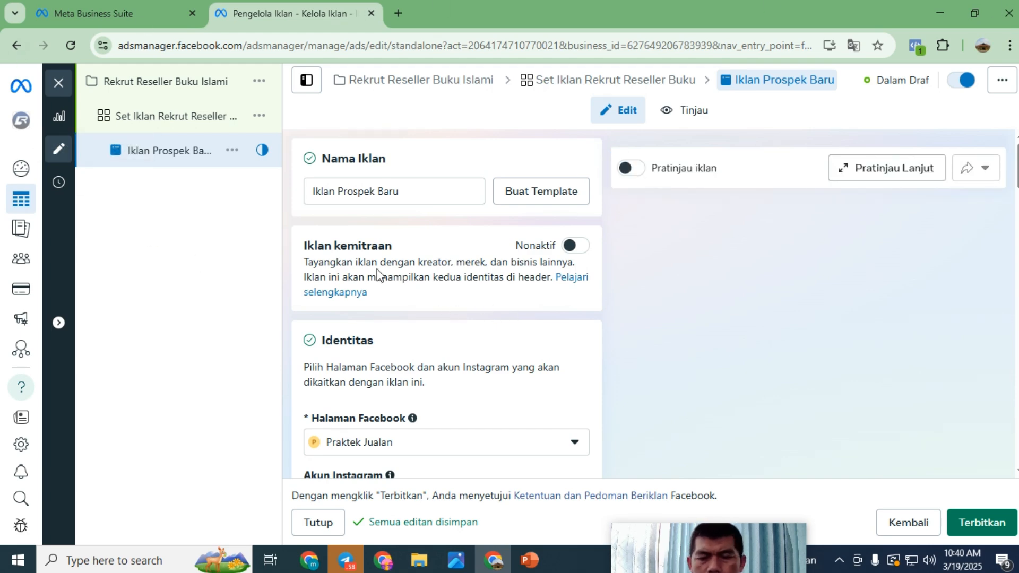
{"action": "mouse_move", "coordinate": [727, 531]}
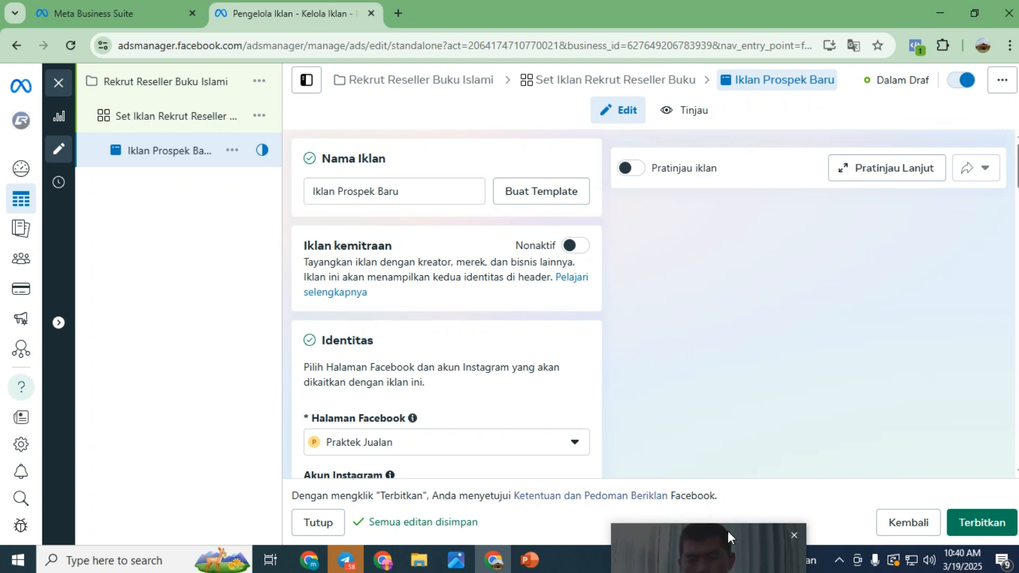
{"action": "left_click_drag", "start_coordinate": [727, 531], "coordinate": [900, 374]}
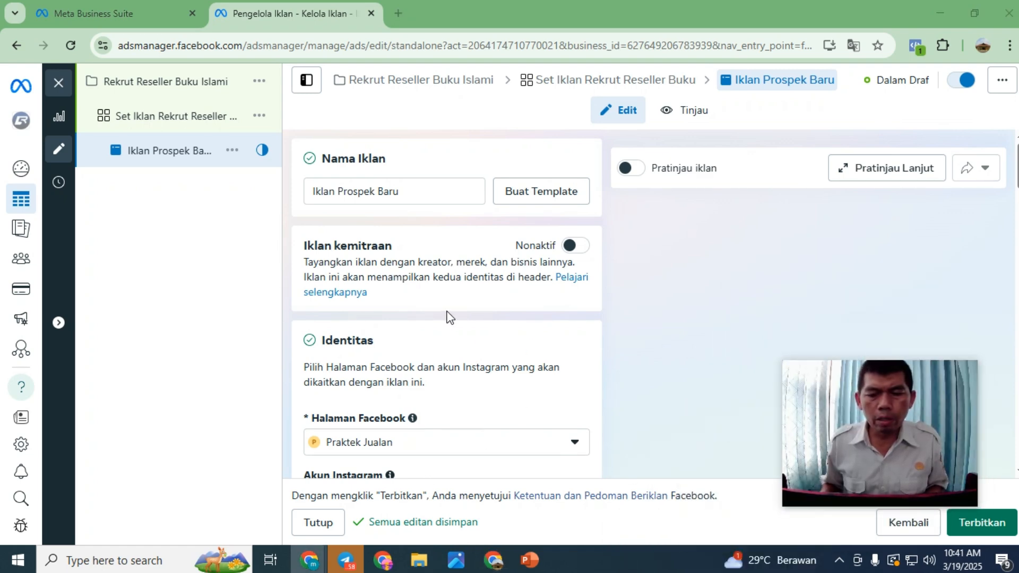